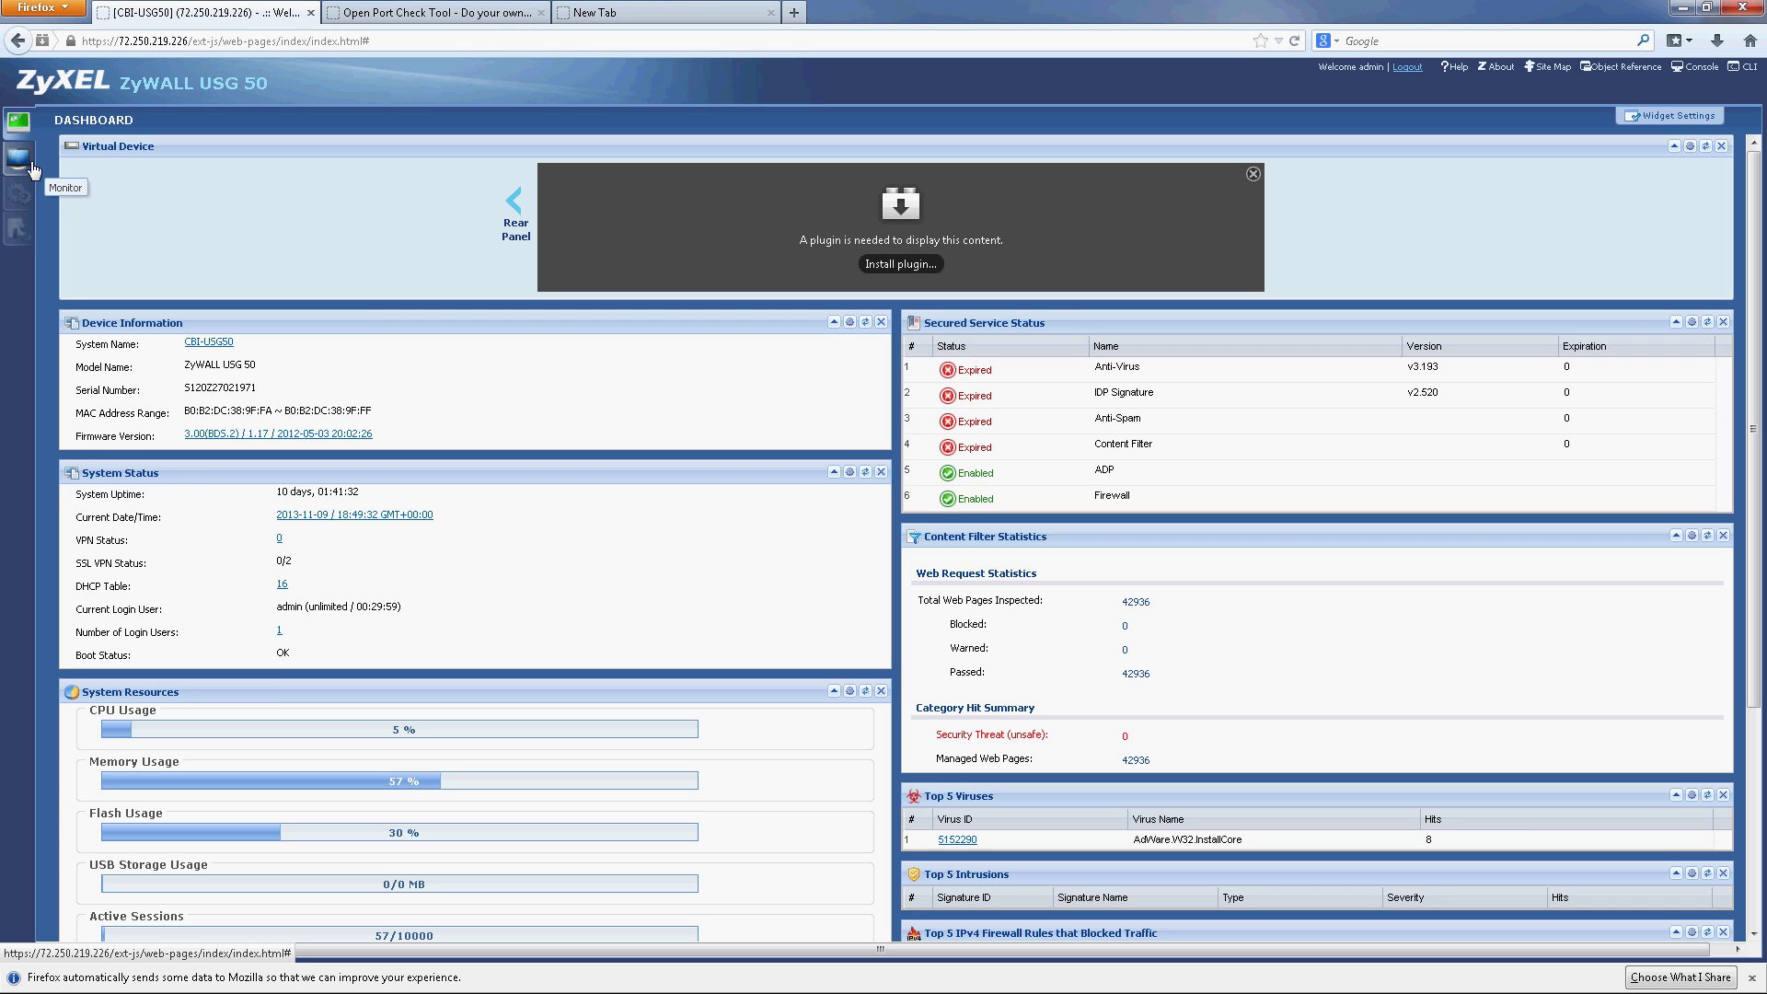
# Step: Browse to Object > Service and page to entries 51–100 of the 102 service objects
pyautogui.click(15, 197)
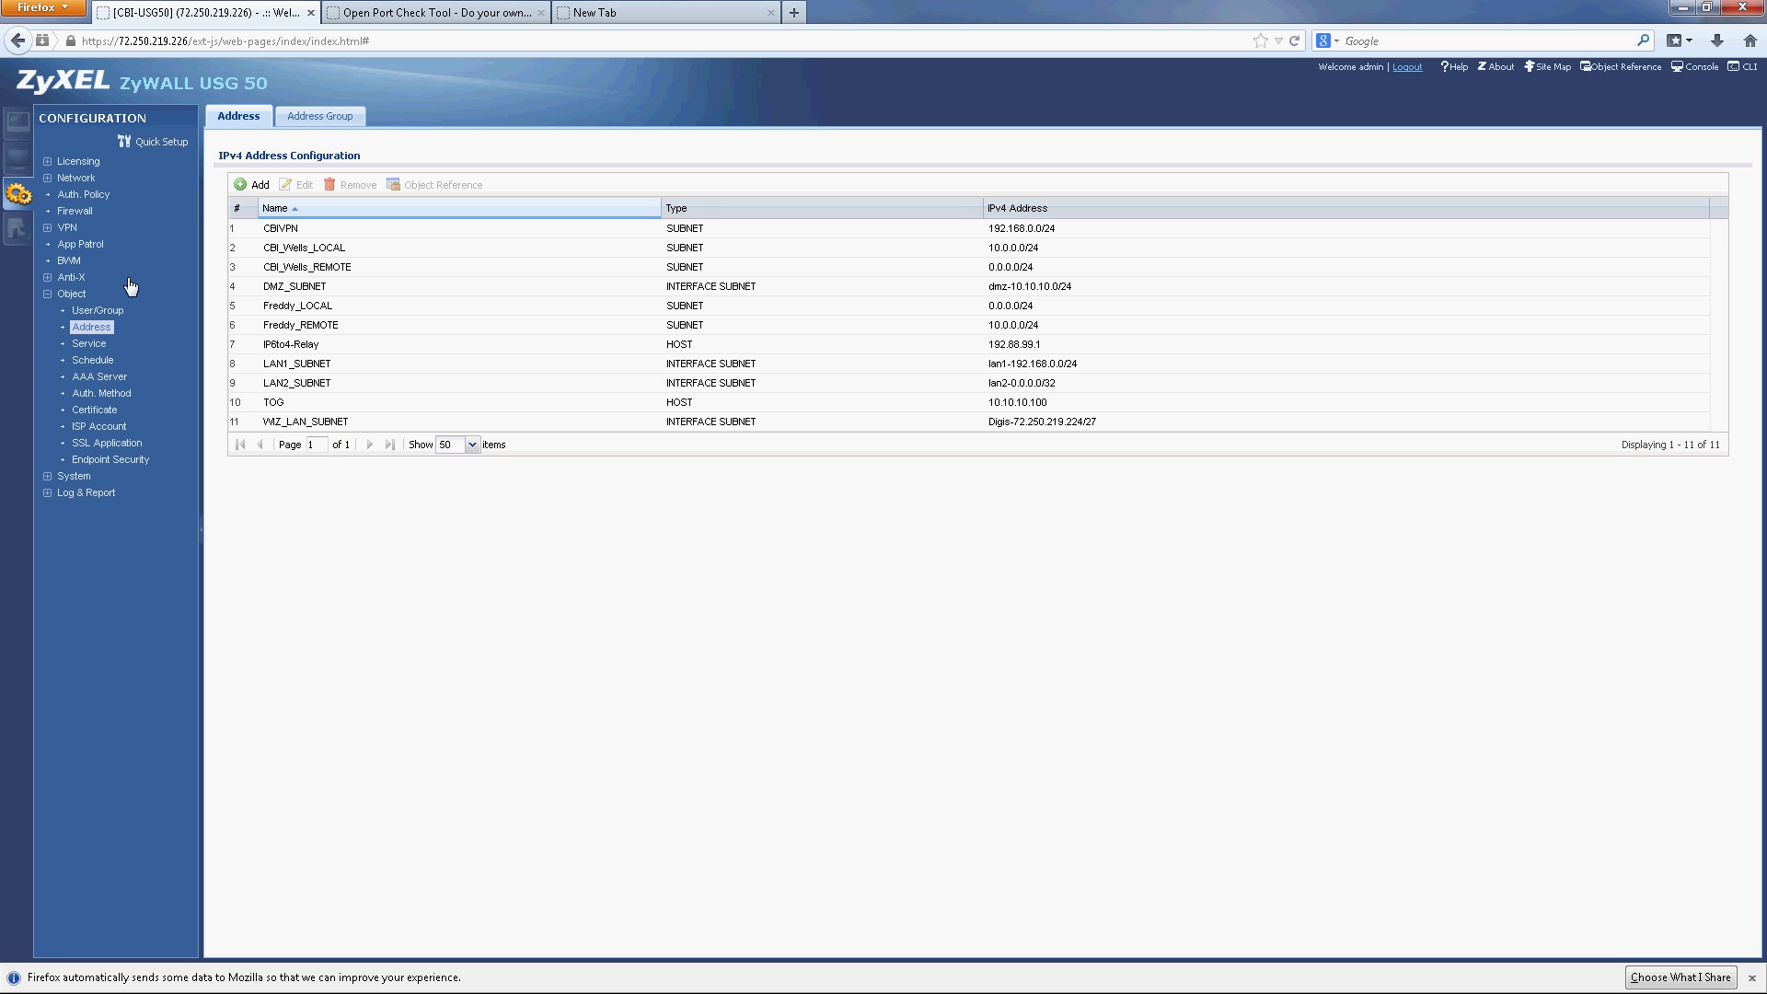
pyautogui.click(90, 343)
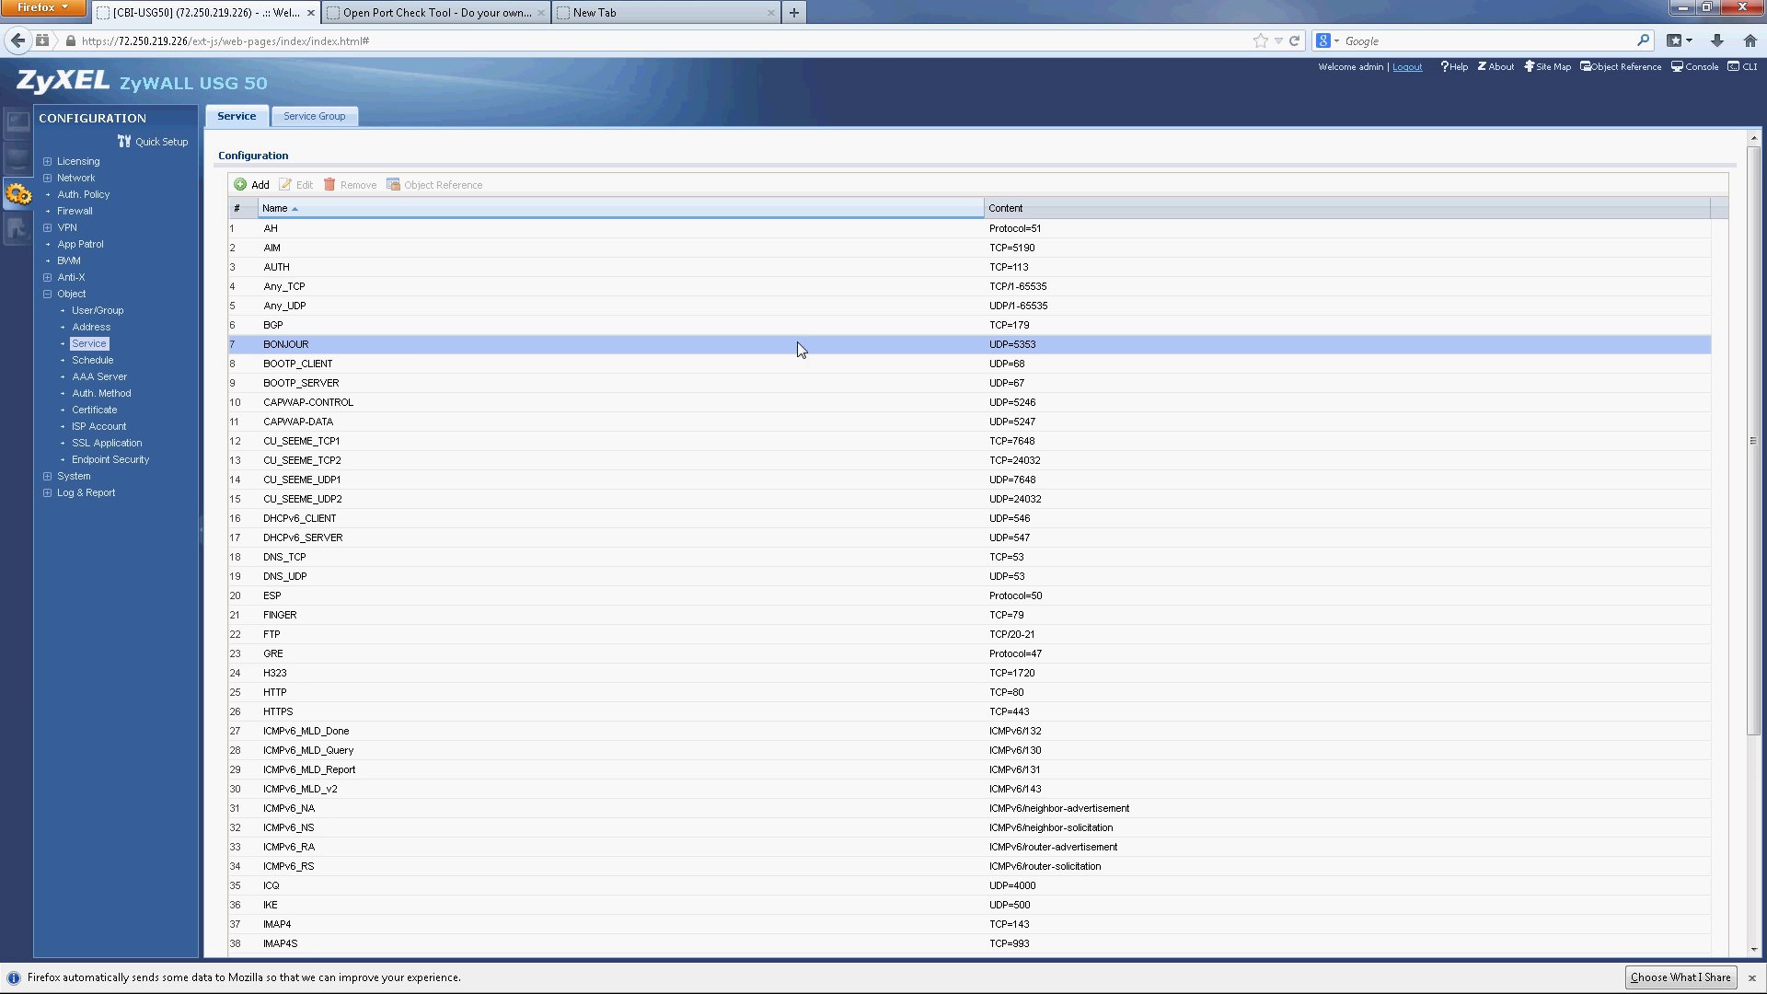
pyautogui.scroll(-4, 795, 337)
pyautogui.scroll(-2, 791, 329)
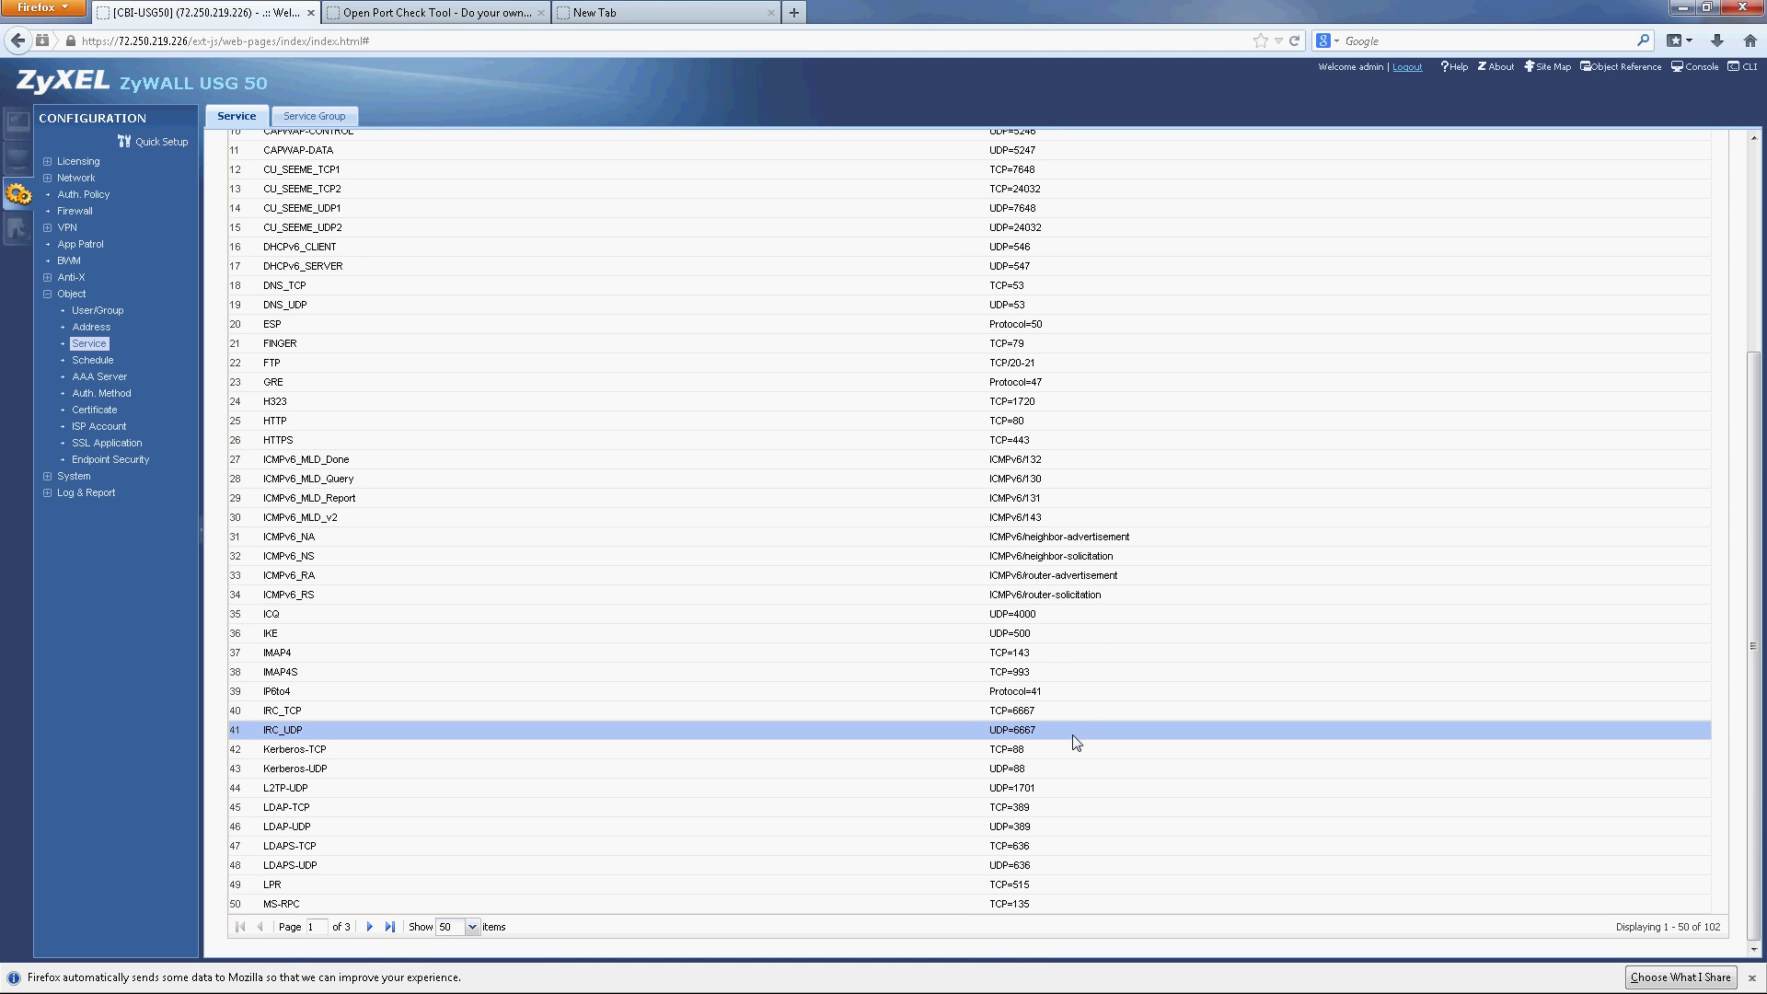
pyautogui.click(369, 927)
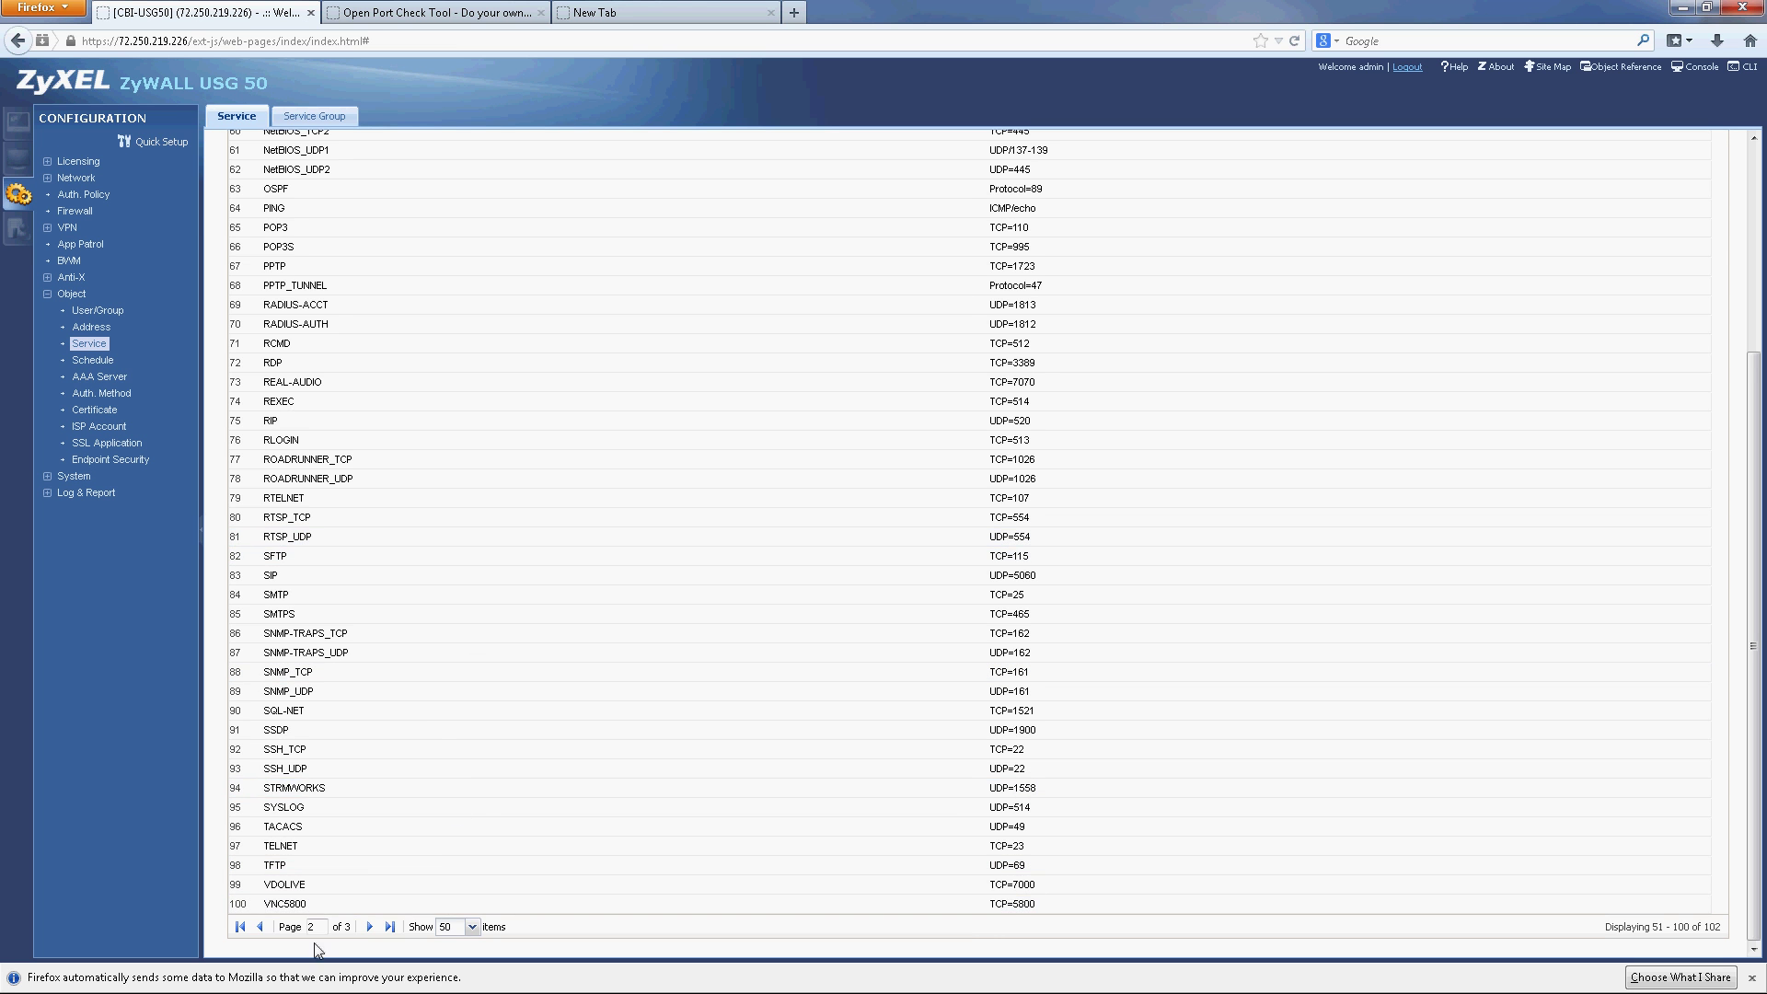
pyautogui.scroll(3, 548, 580)
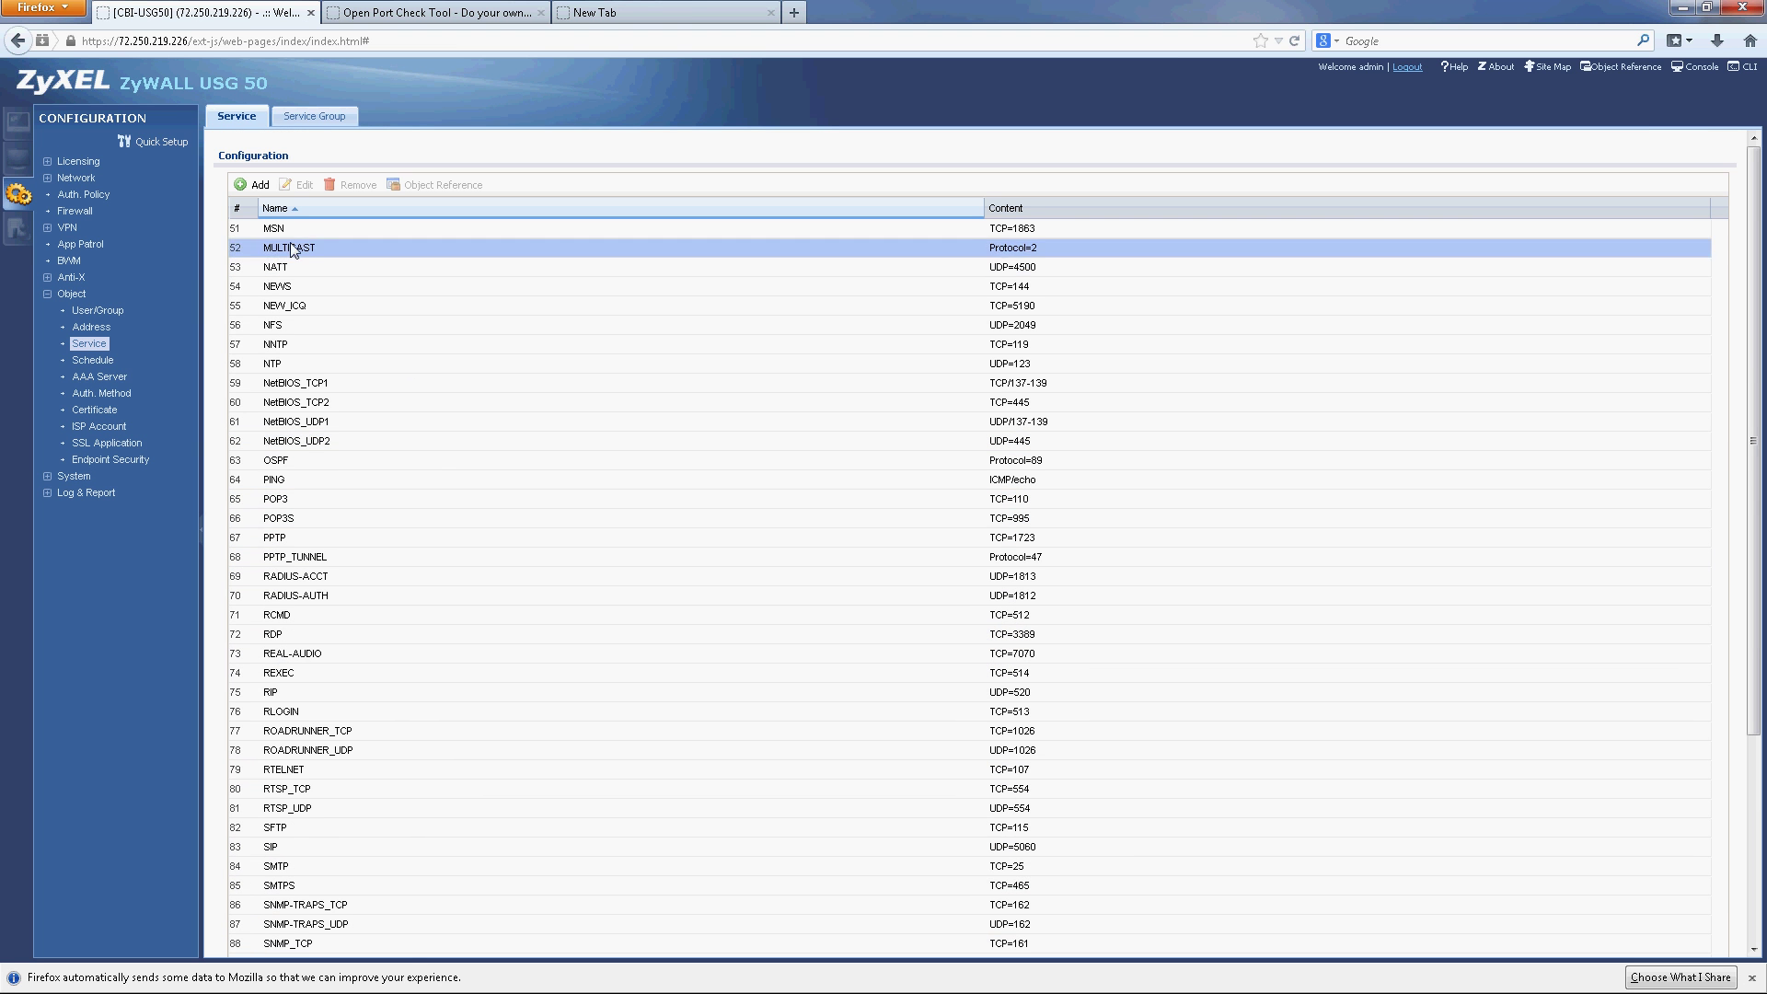
# Step: Add a TCP service object named Minecraft with starting and ending port 25565
pyautogui.click(254, 185)
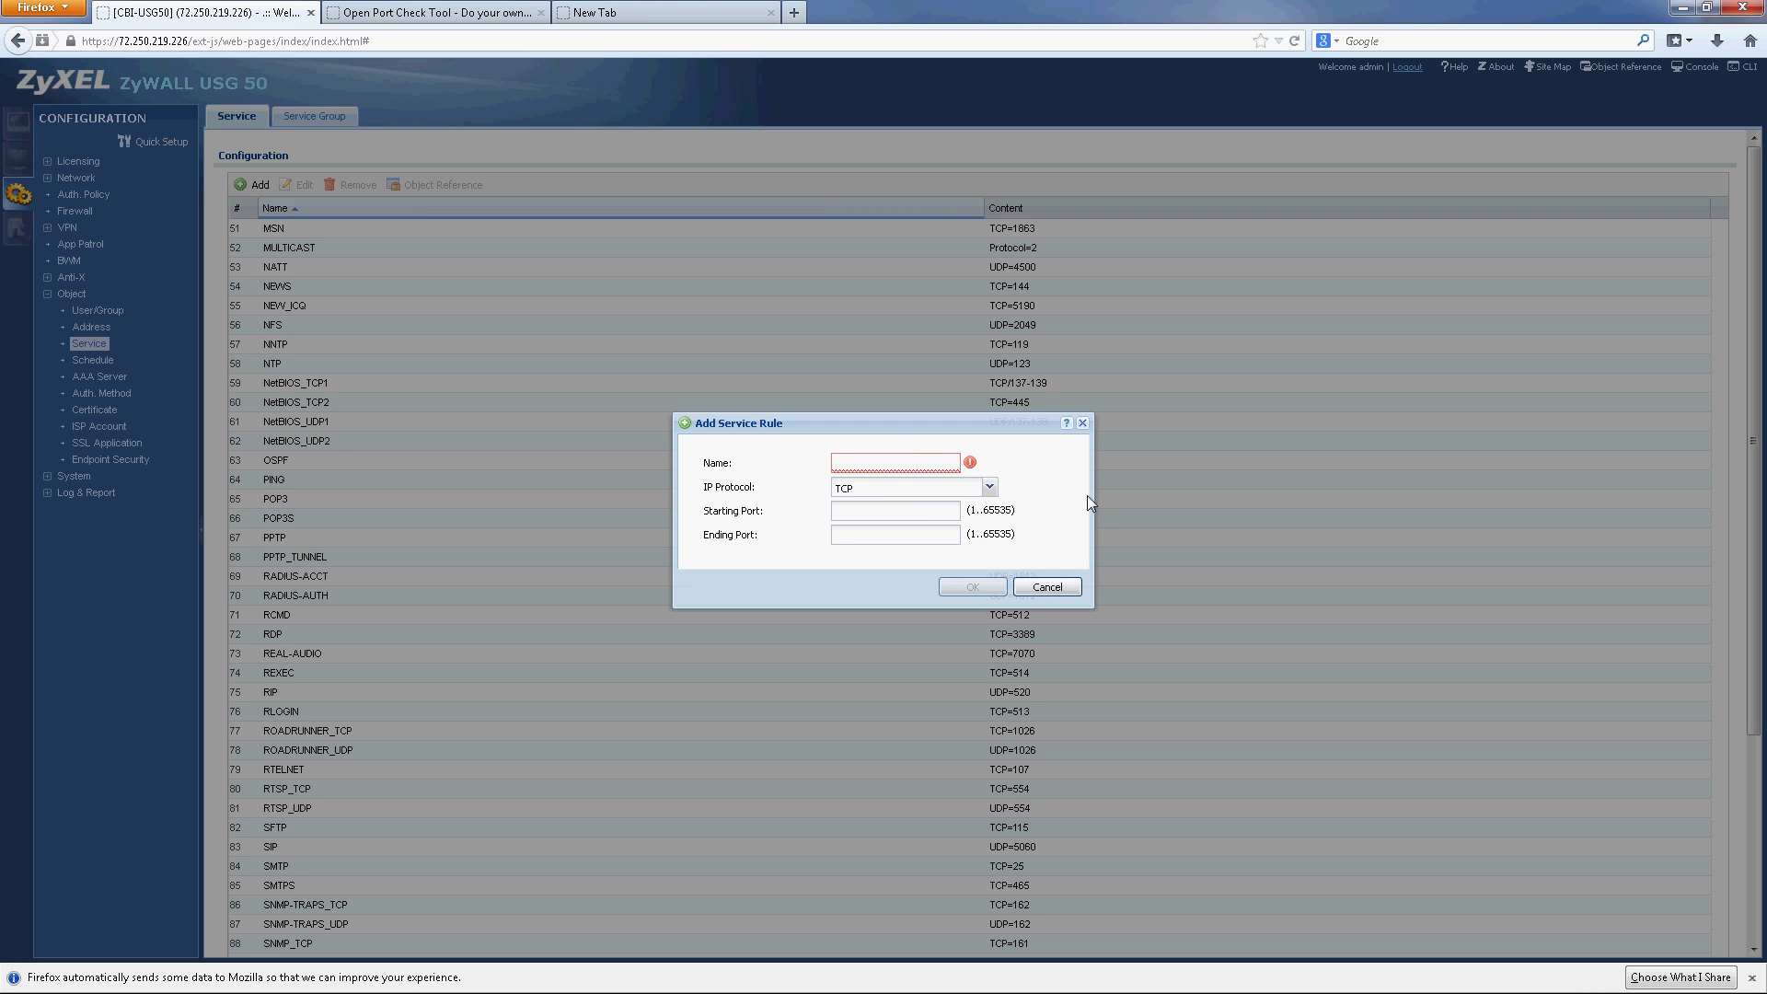
pyautogui.write('Minecraft')
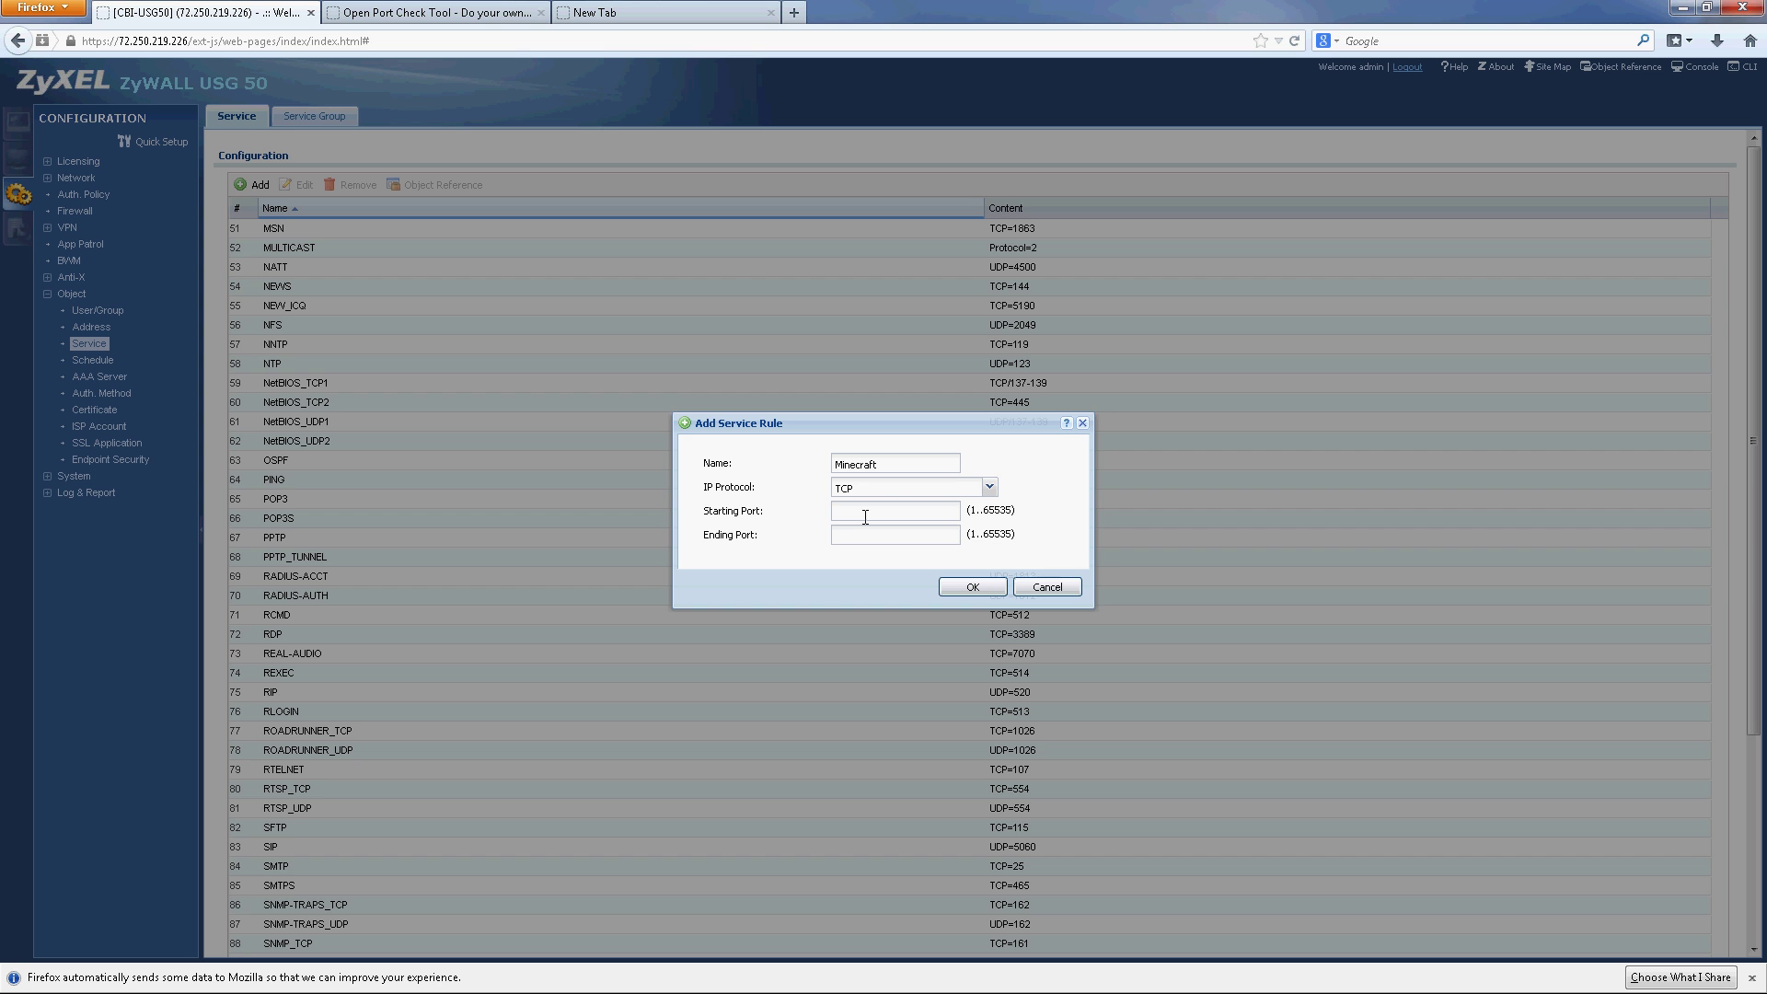
pyautogui.write('25565')
pyautogui.click(871, 532)
pyautogui.write('25565')
pyautogui.click(989, 587)
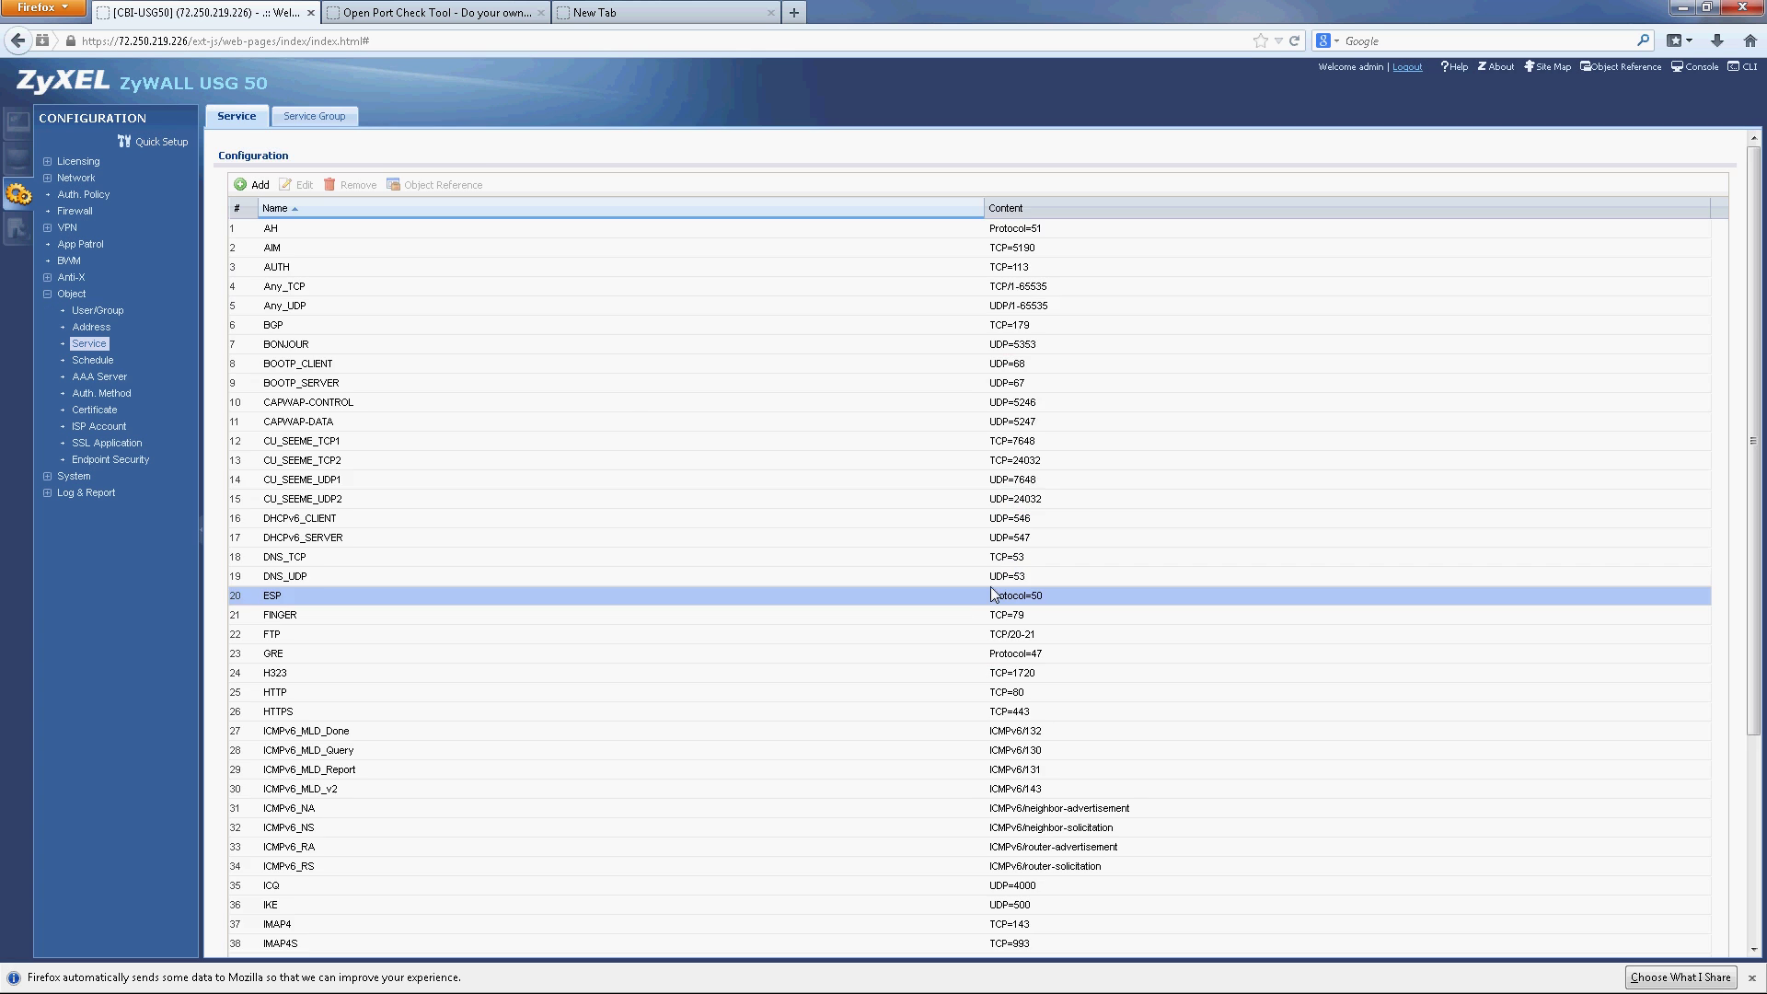
# Step: Page through the service list to confirm Minecraft (TCP=25565) appears as entry 53
pyautogui.scroll(-5, 633, 417)
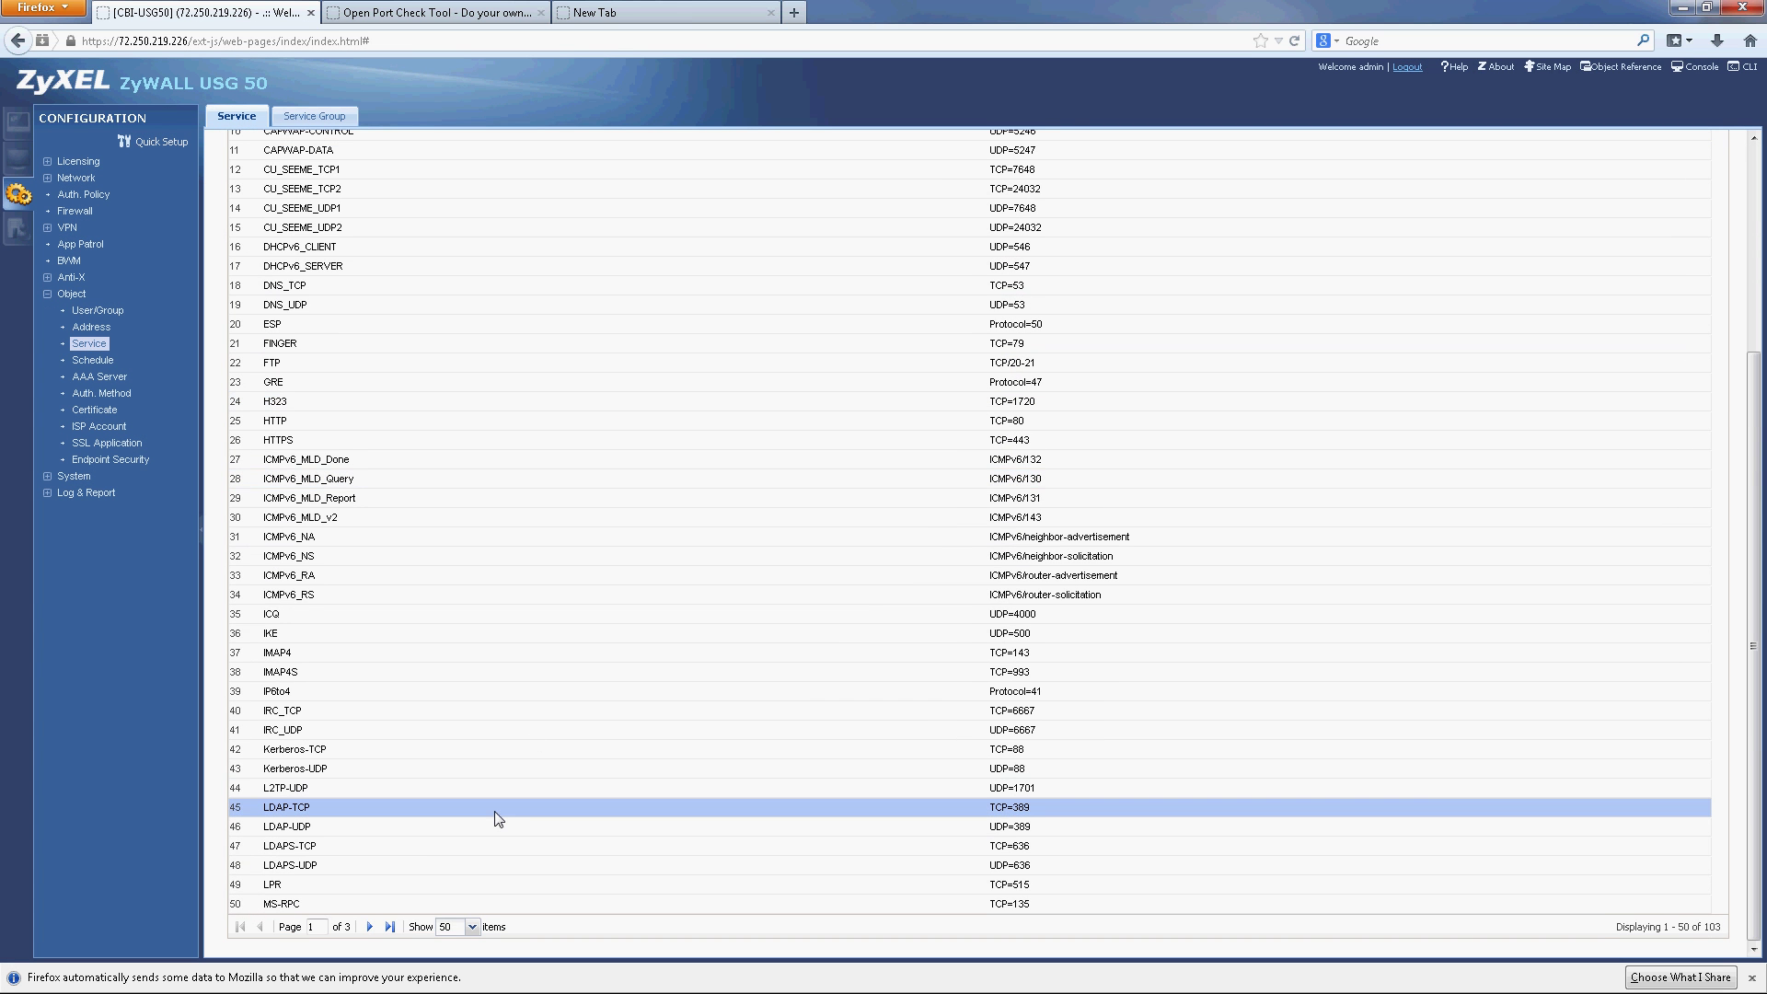
pyautogui.click(369, 927)
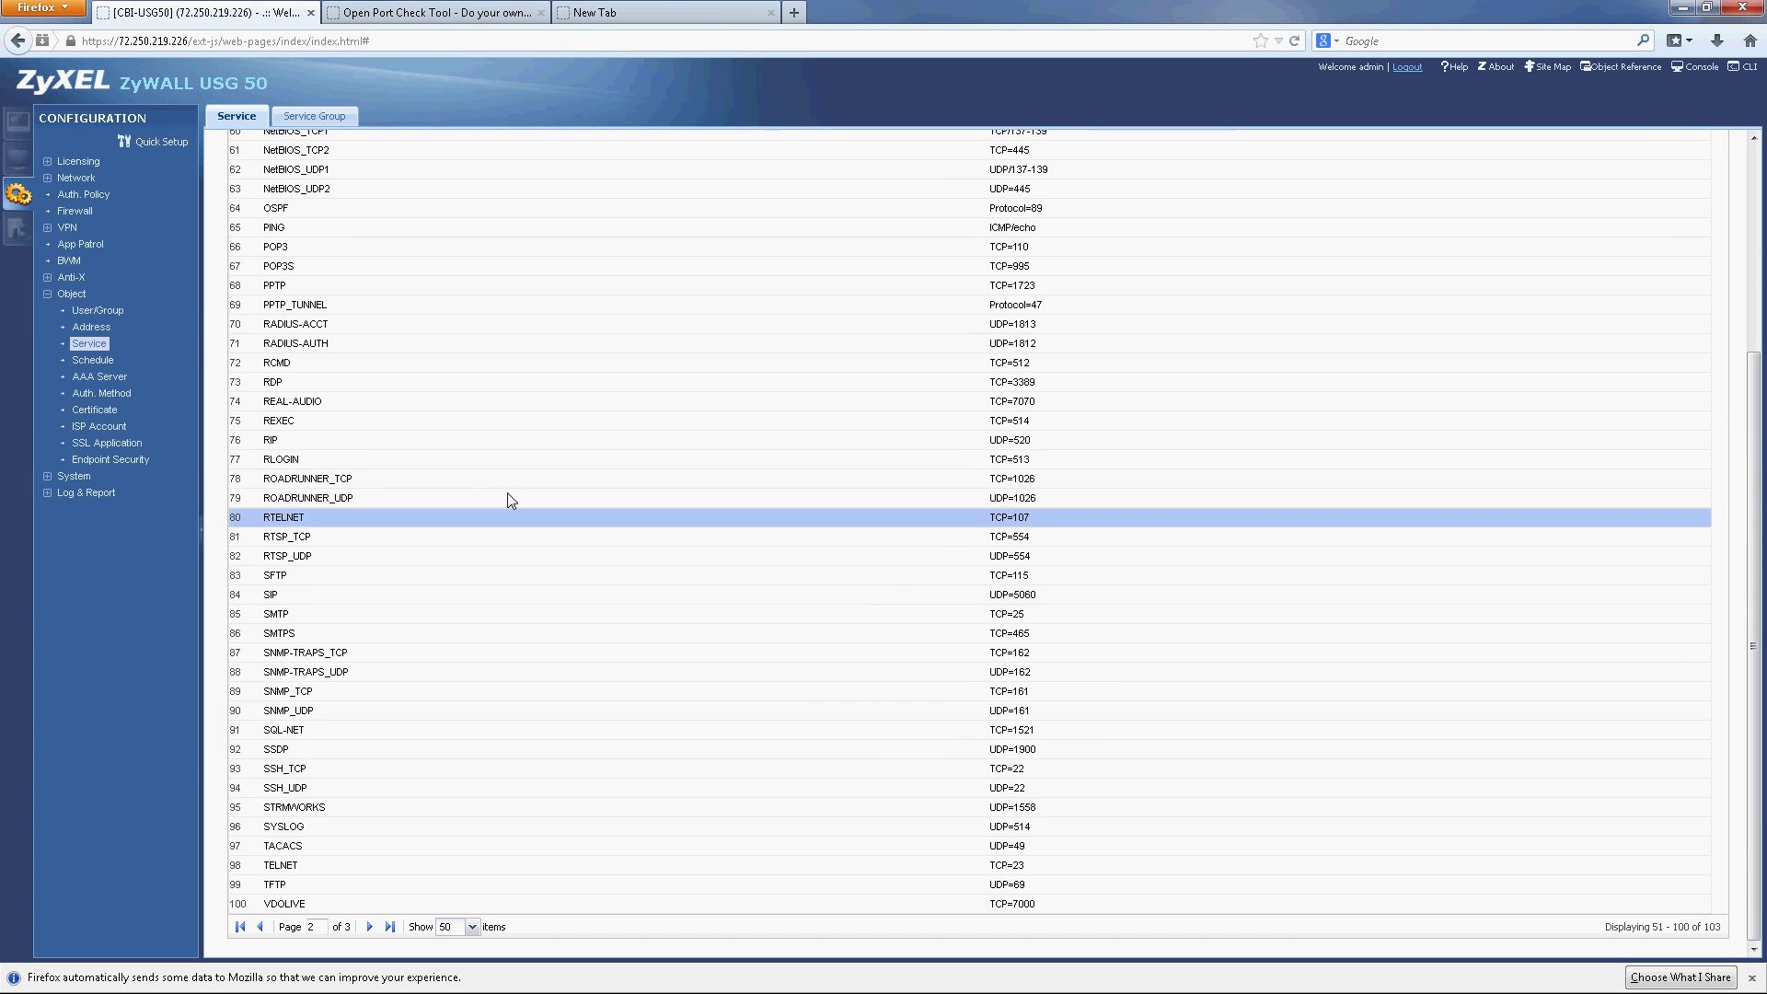
pyautogui.scroll(3, 428, 411)
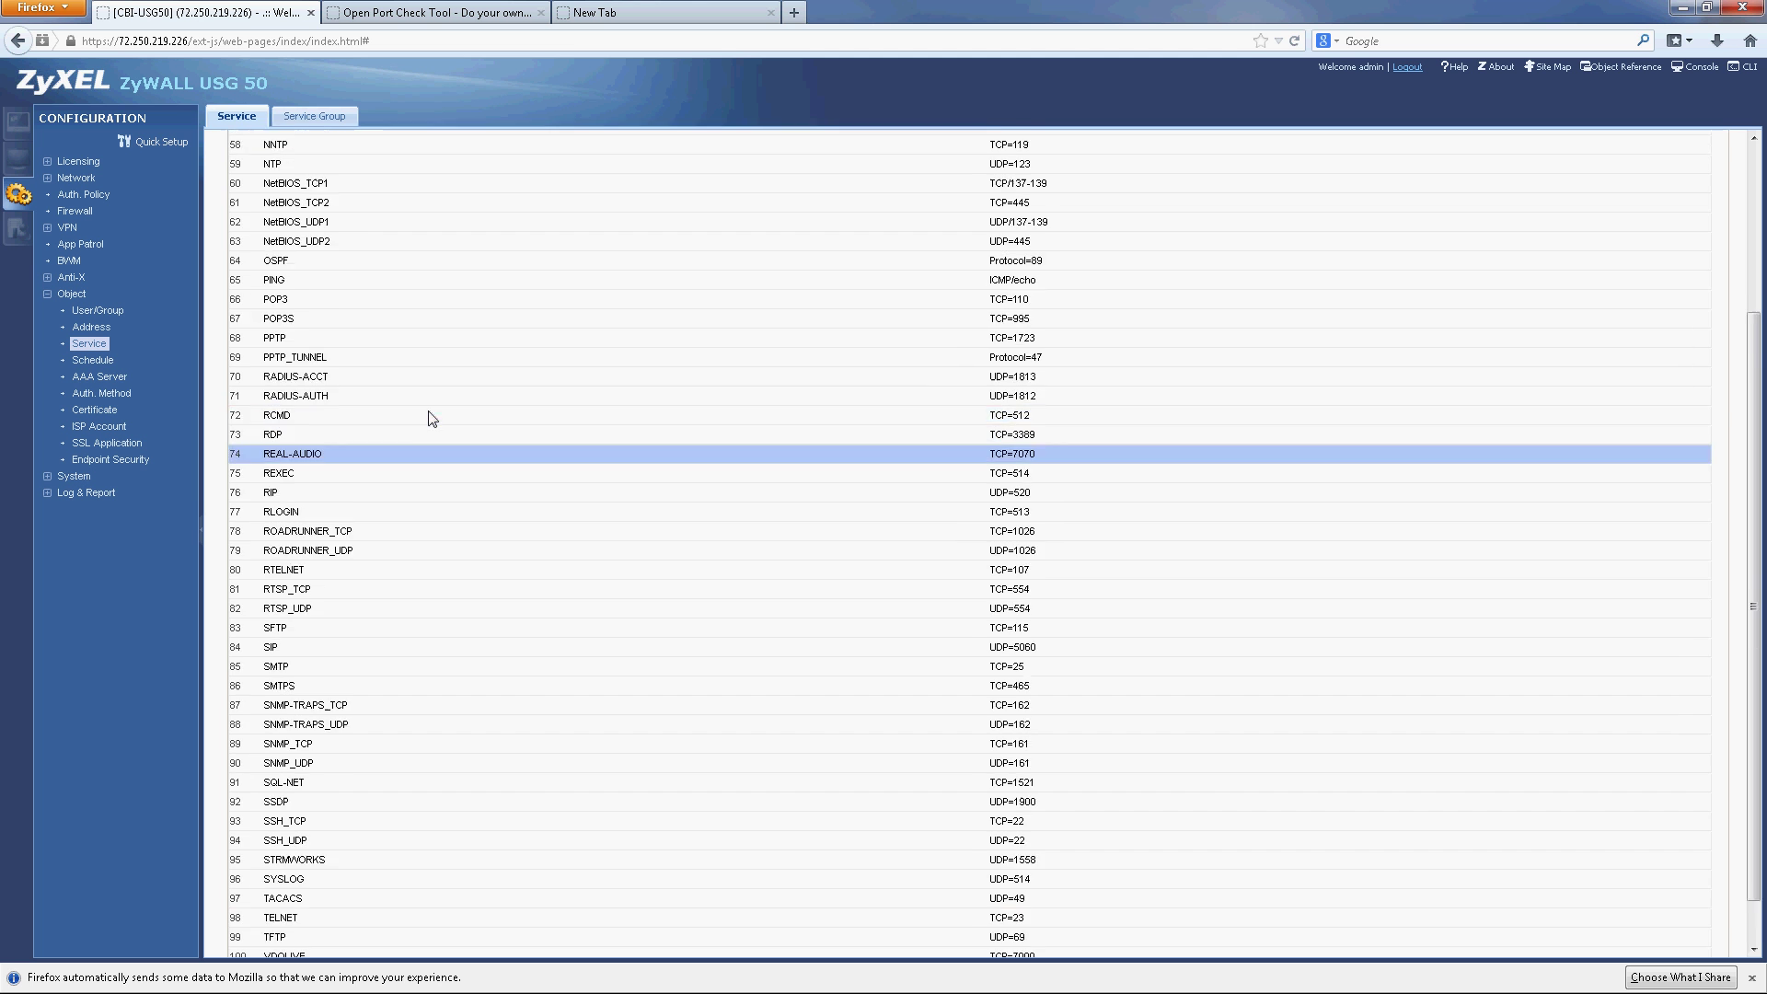
pyautogui.scroll(3, 428, 416)
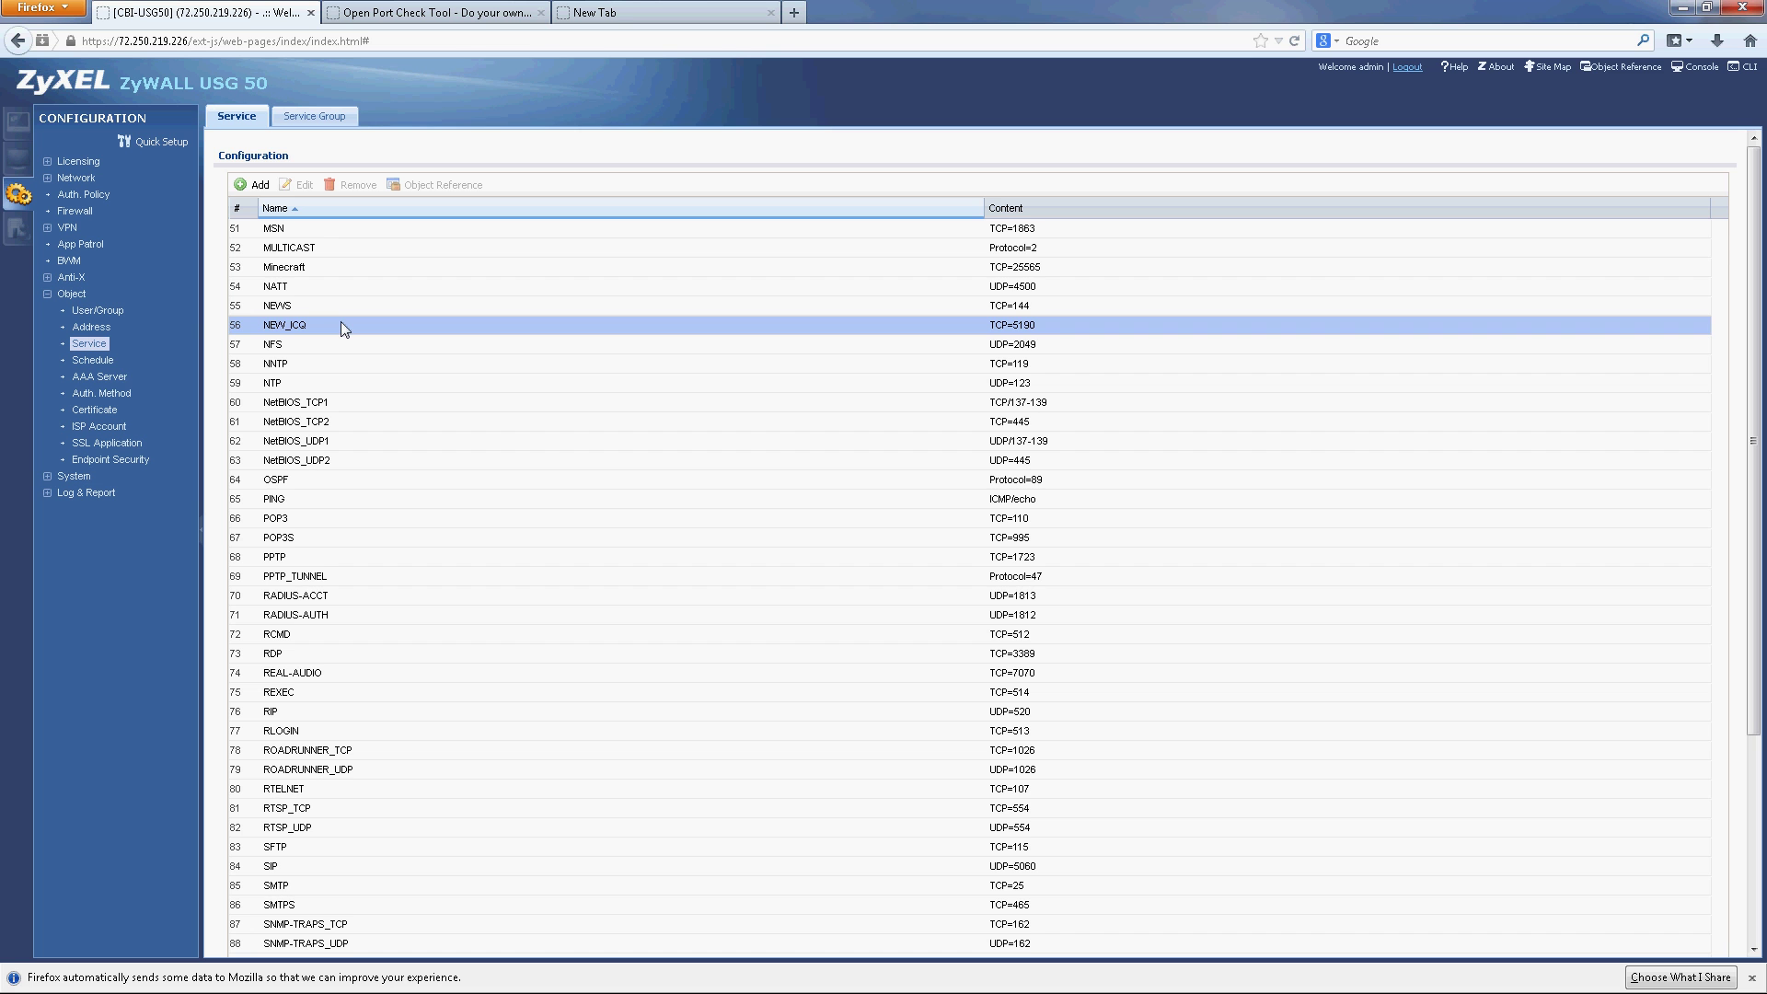
# Step: Create a HOST address object named MCS with IP 192.168.0.180 under Object > Address
pyautogui.click(90, 328)
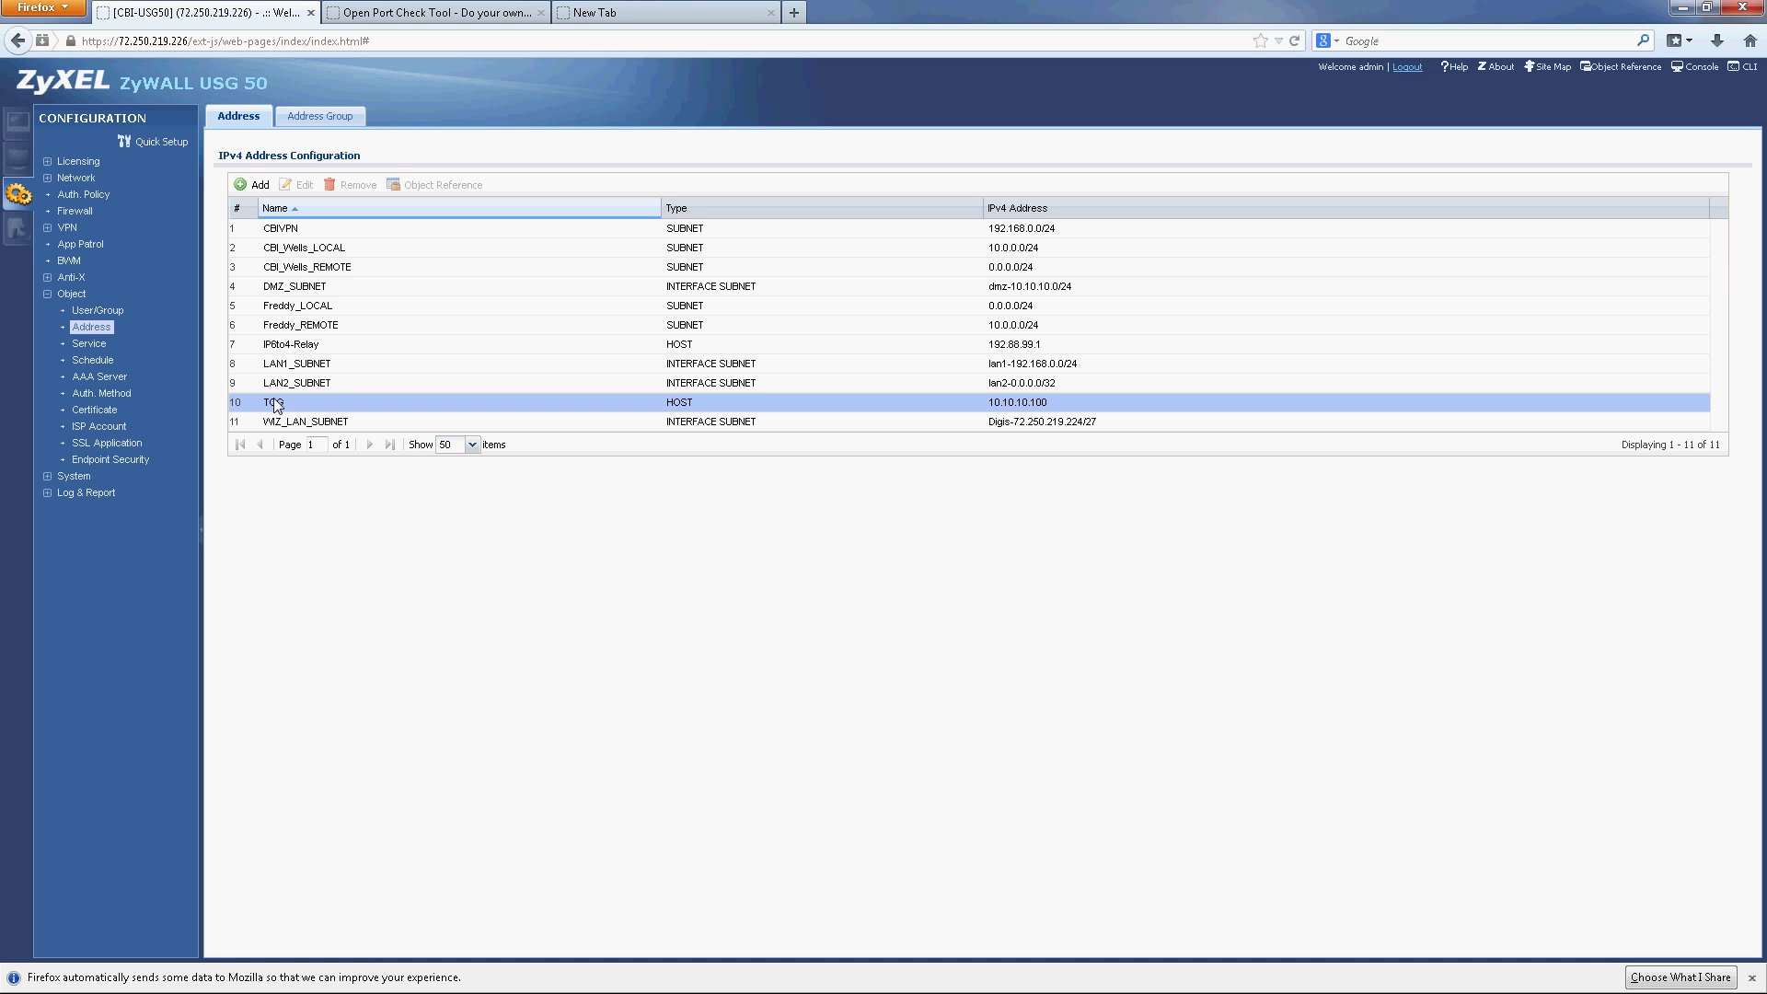
pyautogui.click(254, 185)
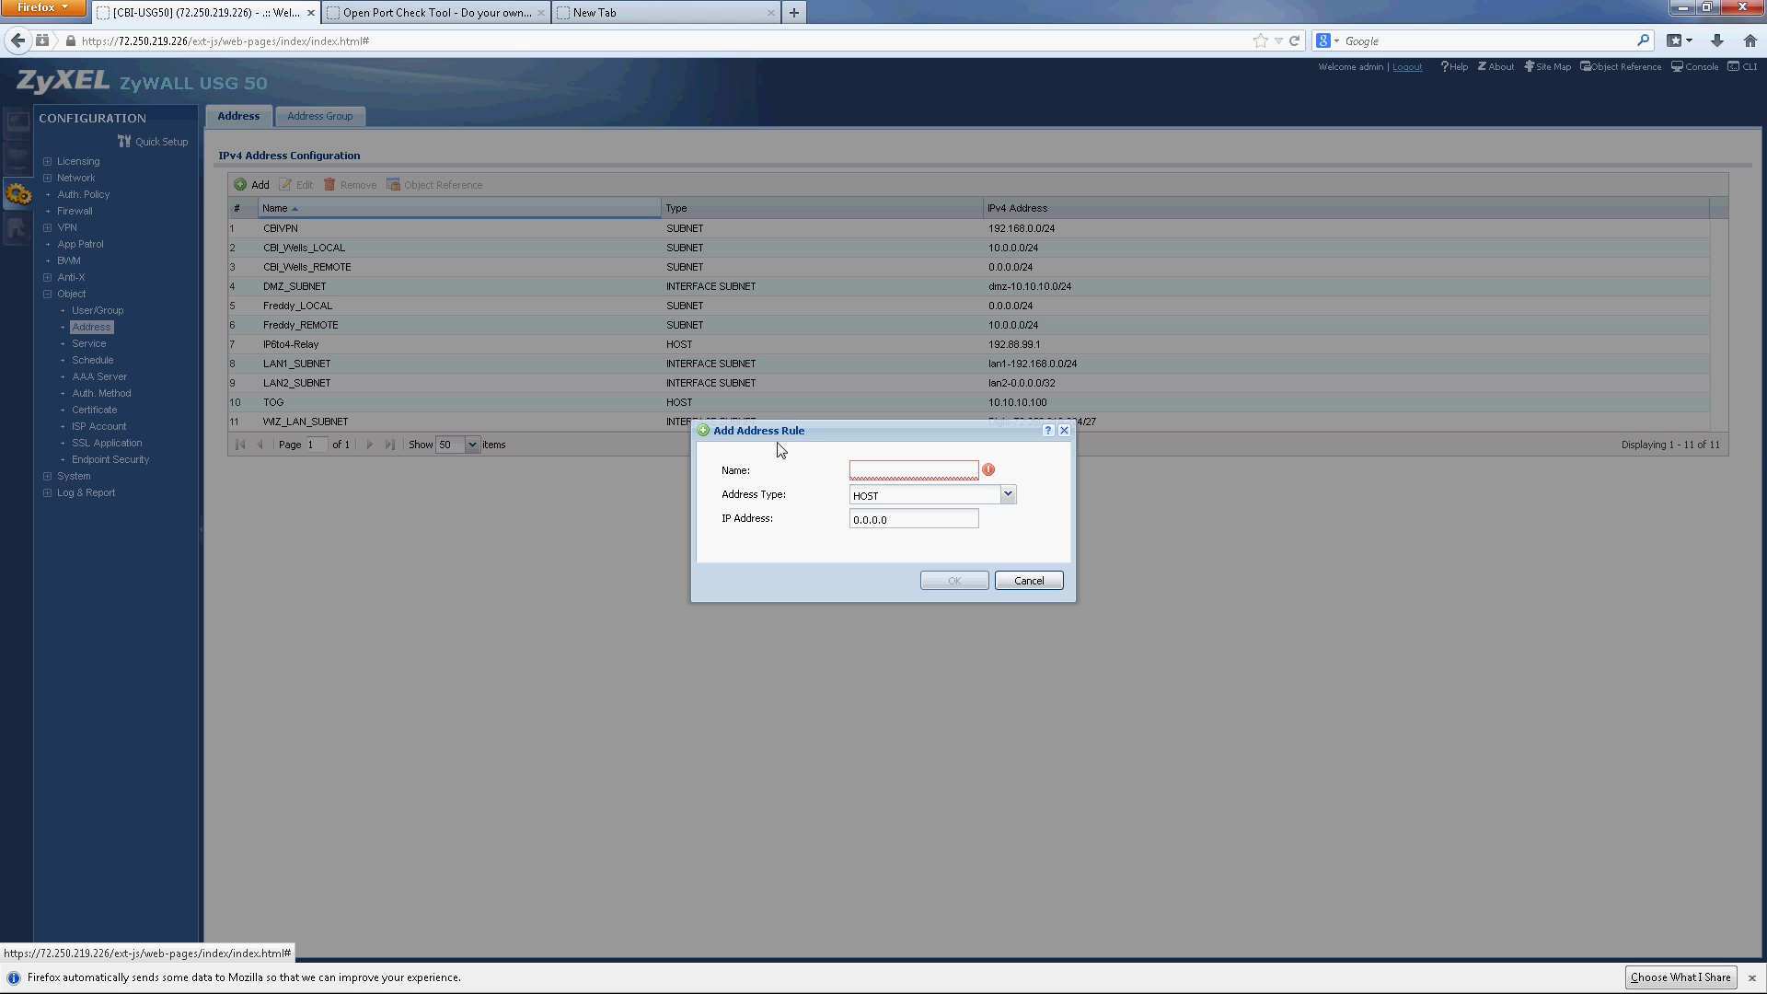
pyautogui.moveTo(777, 434); pyautogui.dragTo(315, 232)
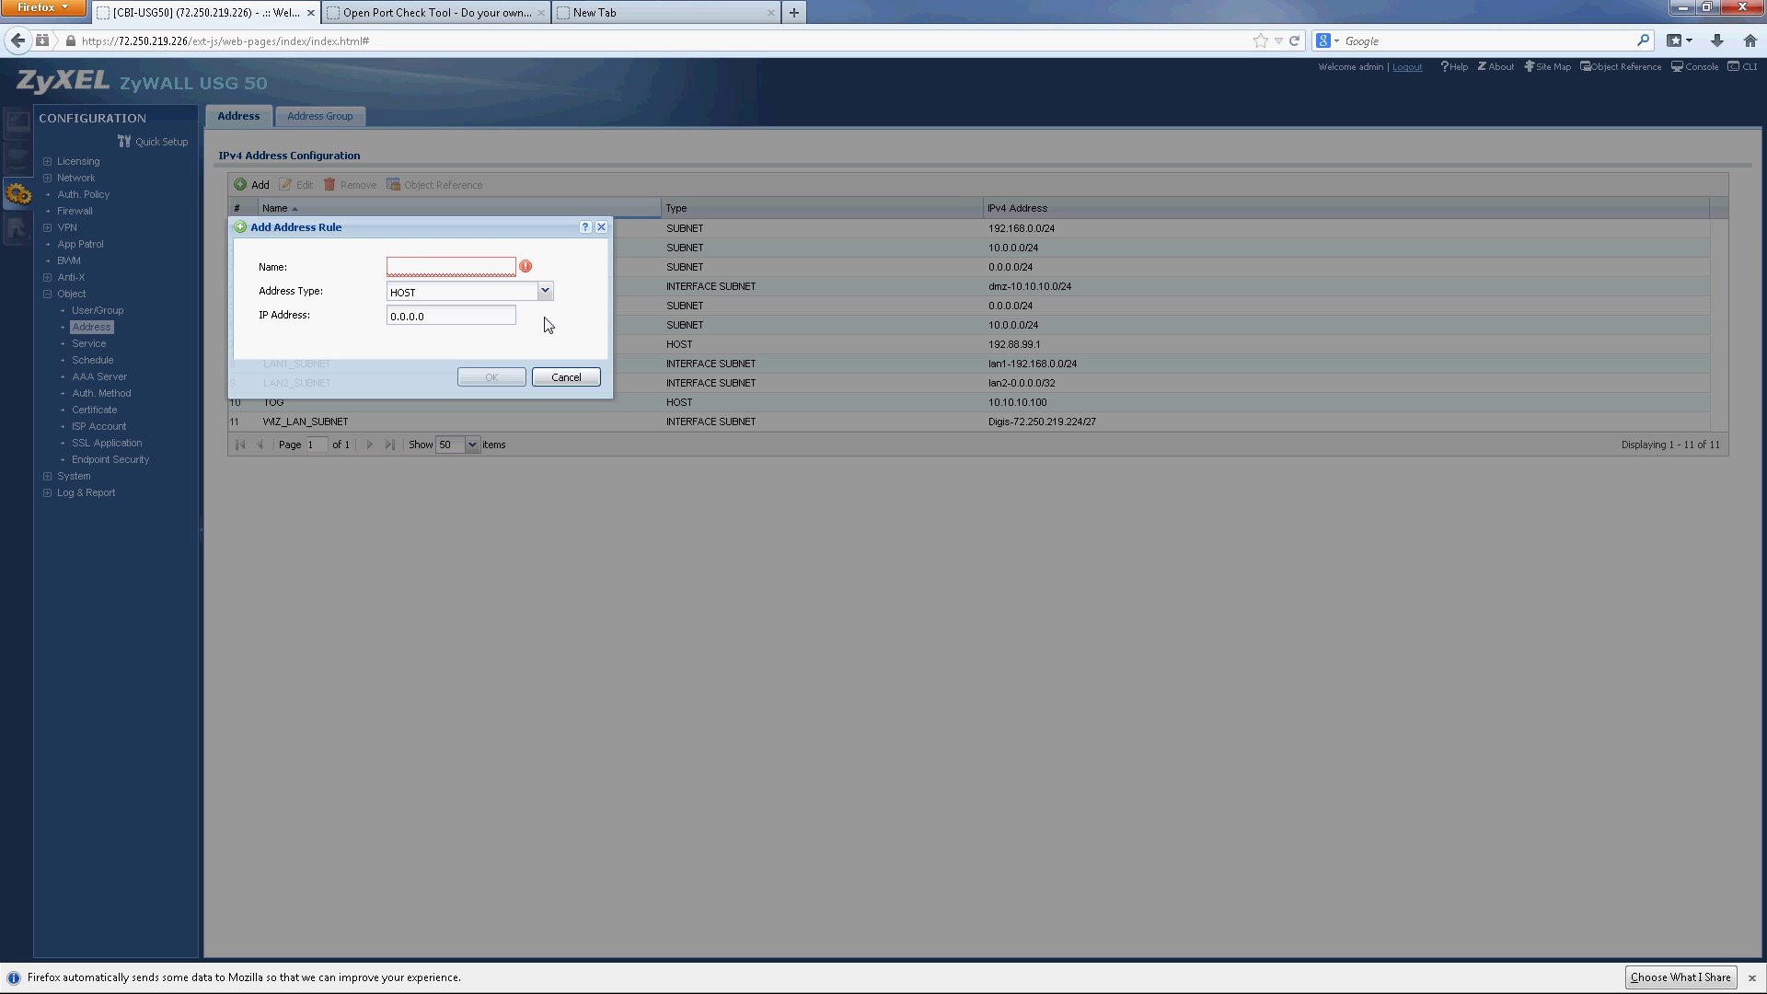
pyautogui.write('Mince')
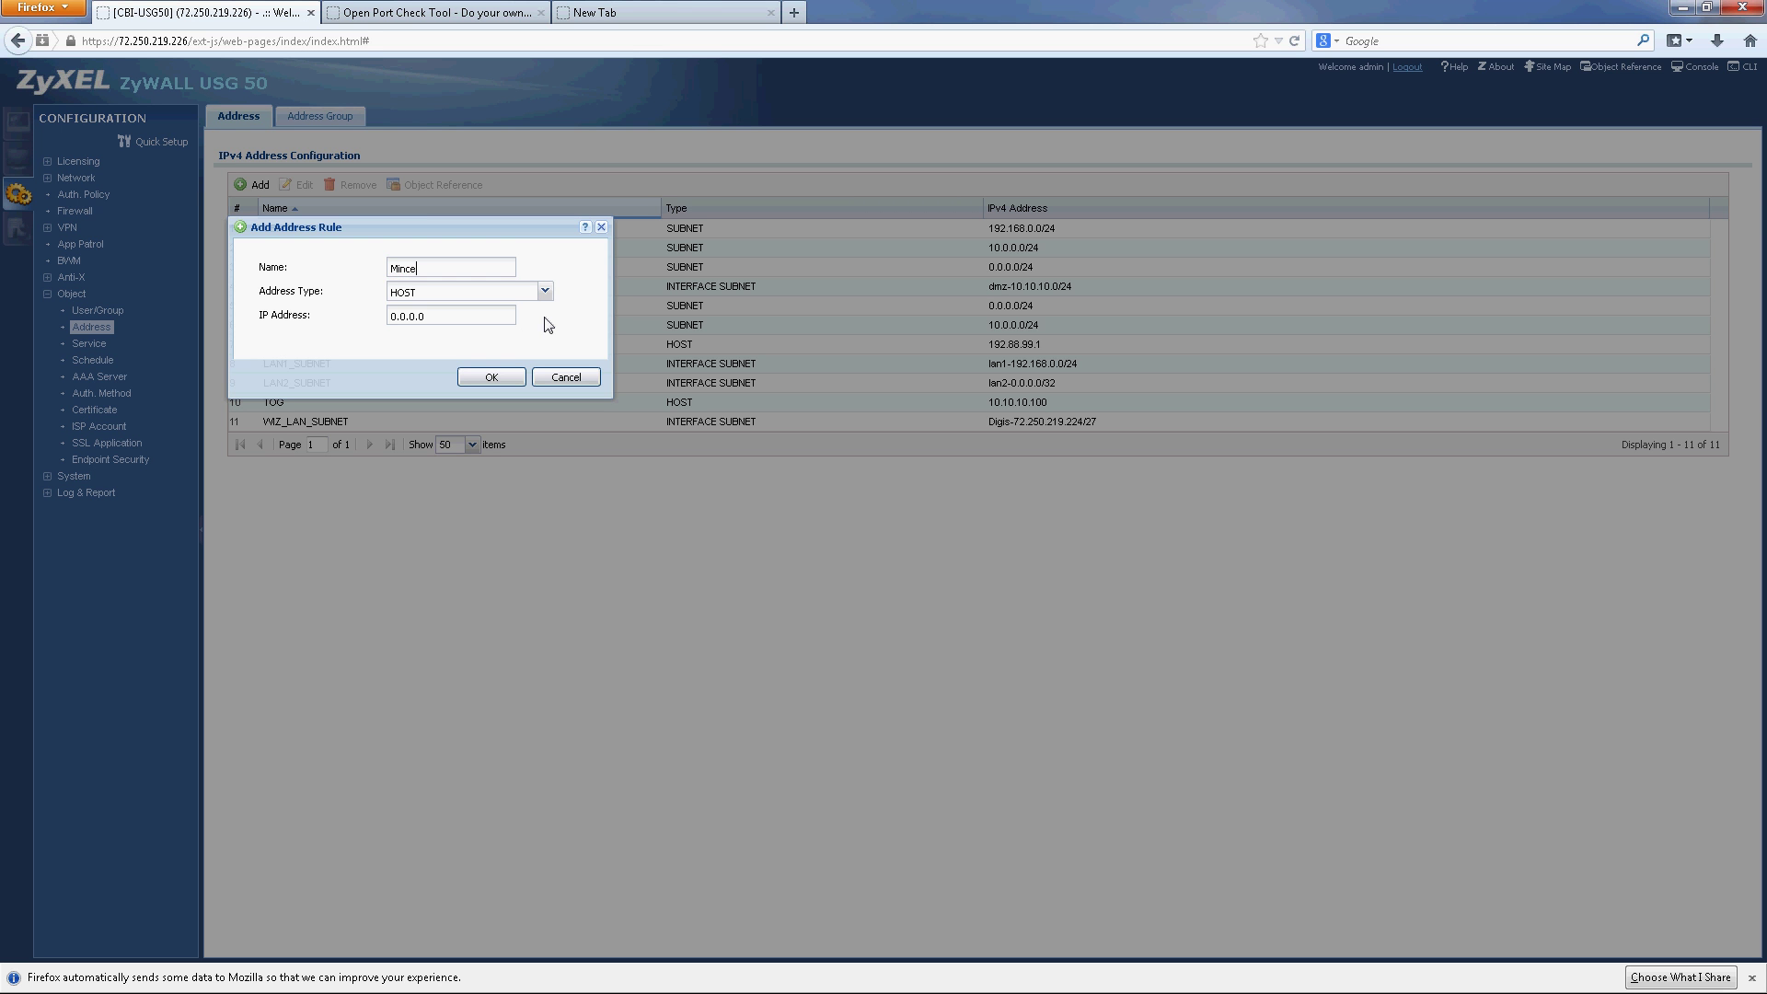
pyautogui.press('BackSpace')
pyautogui.press('BackSpace')
pyautogui.press('BackSpace')
pyautogui.press('BackSpace')
pyautogui.write('CS')
pyautogui.moveTo(441, 316); pyautogui.dragTo(317, 321)
pyautogui.write('192.')
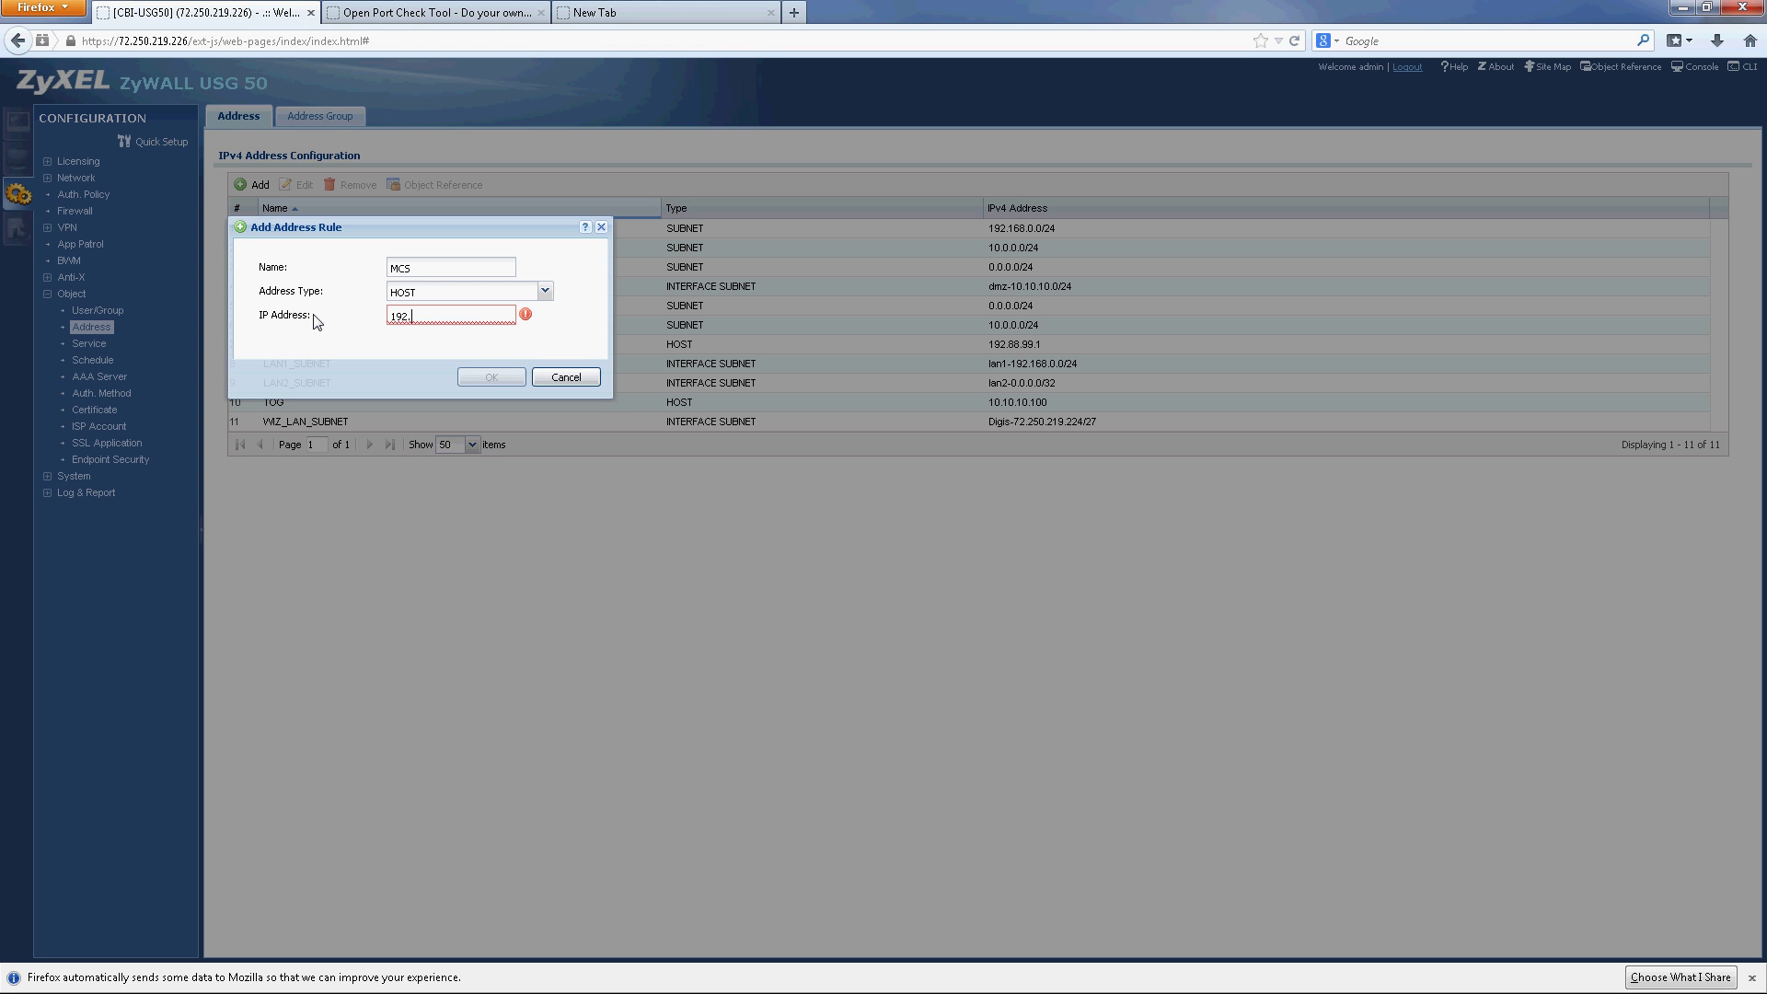
pyautogui.write('168.0.180')
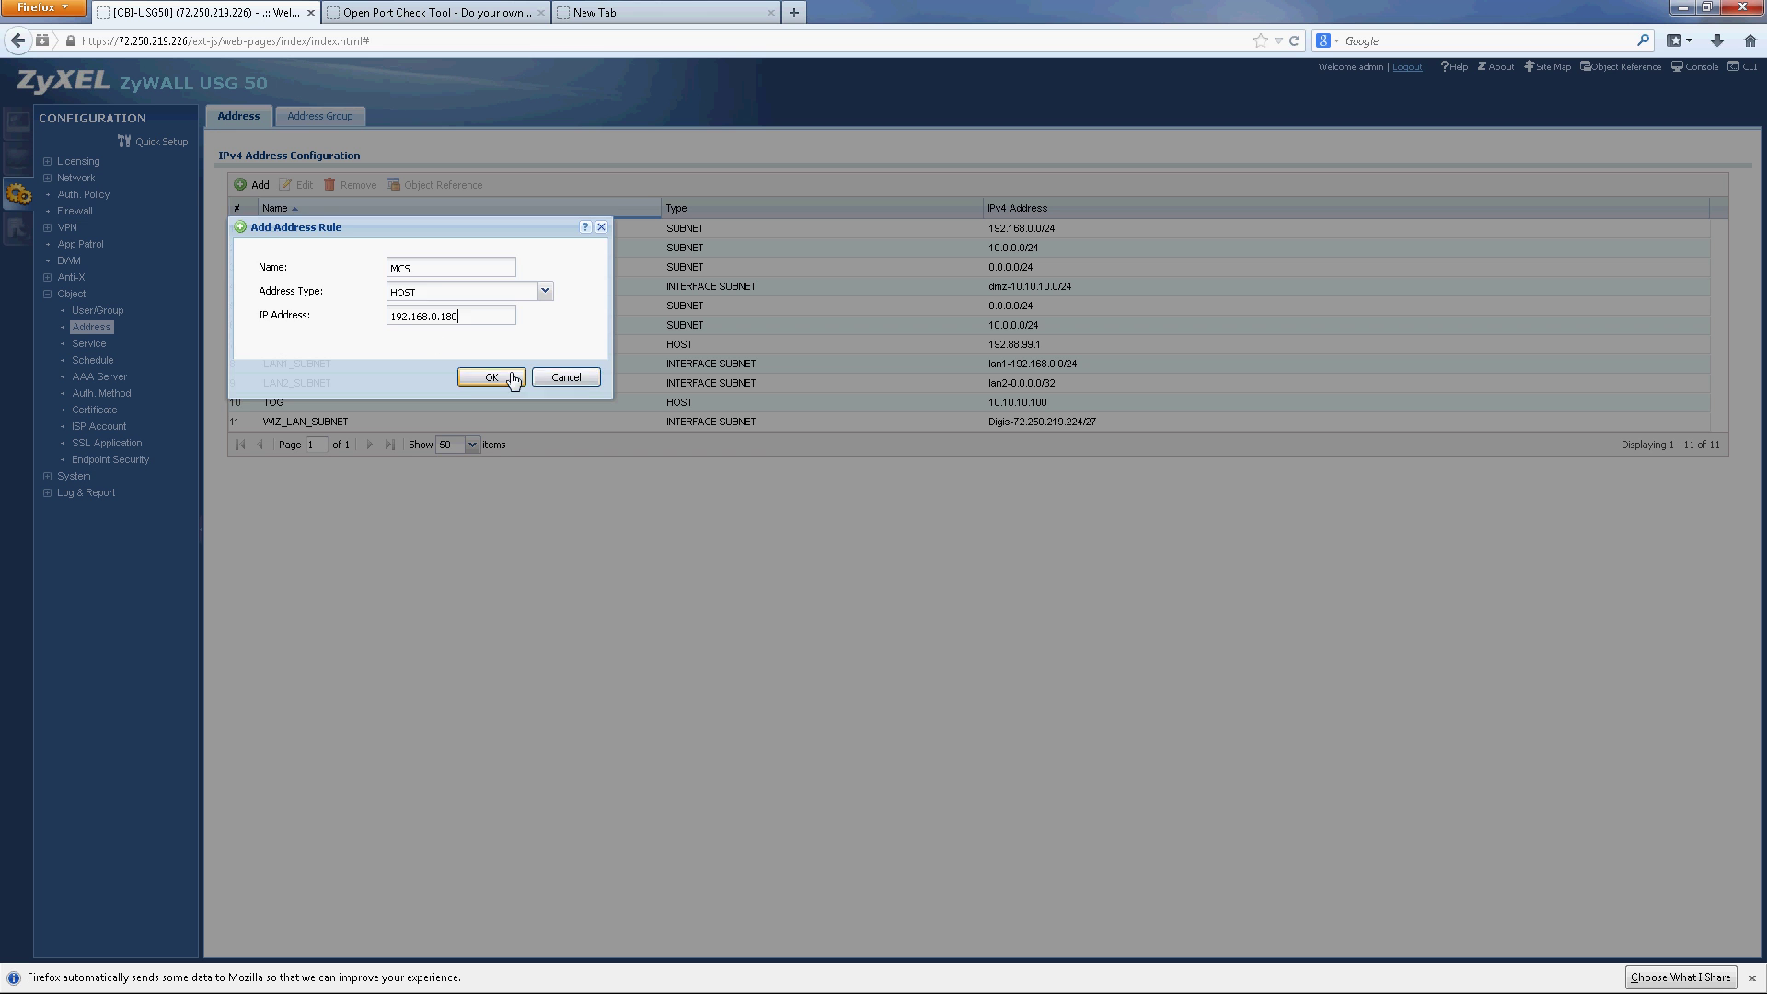
pyautogui.click(506, 378)
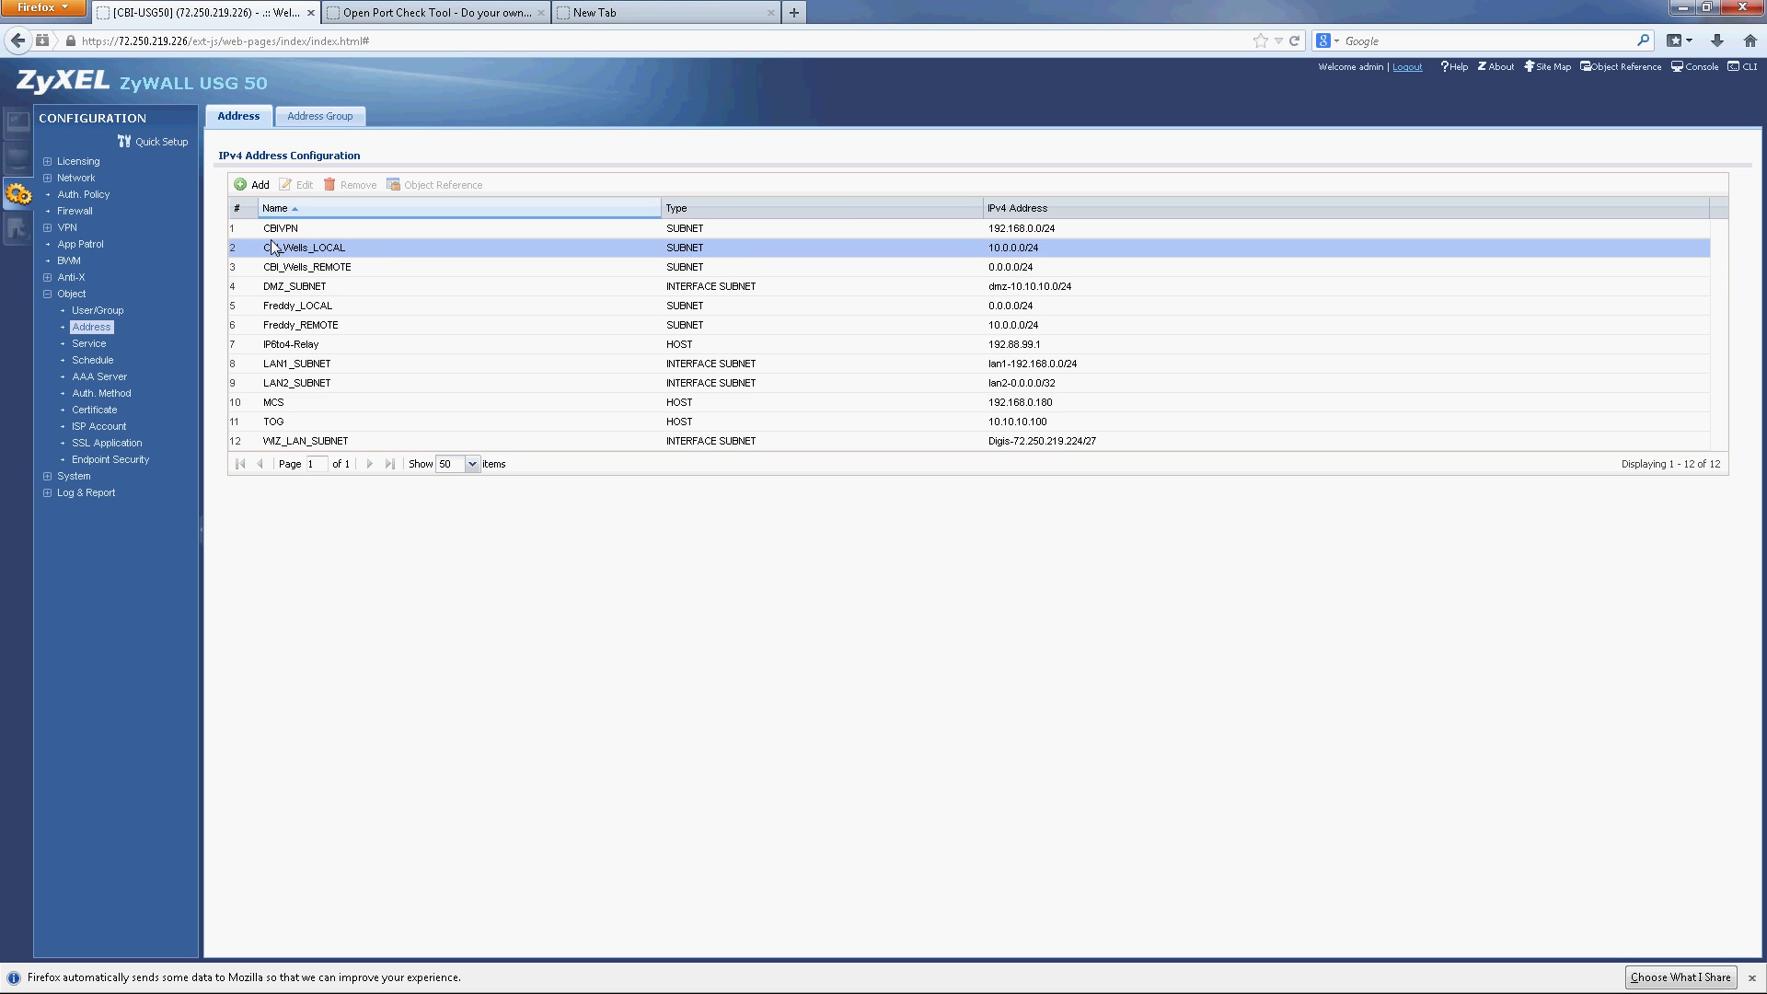
# Step: Collapse the Object group and bring up the Firewall IPv4 rule summary, selecting rule 2
pyautogui.click(70, 295)
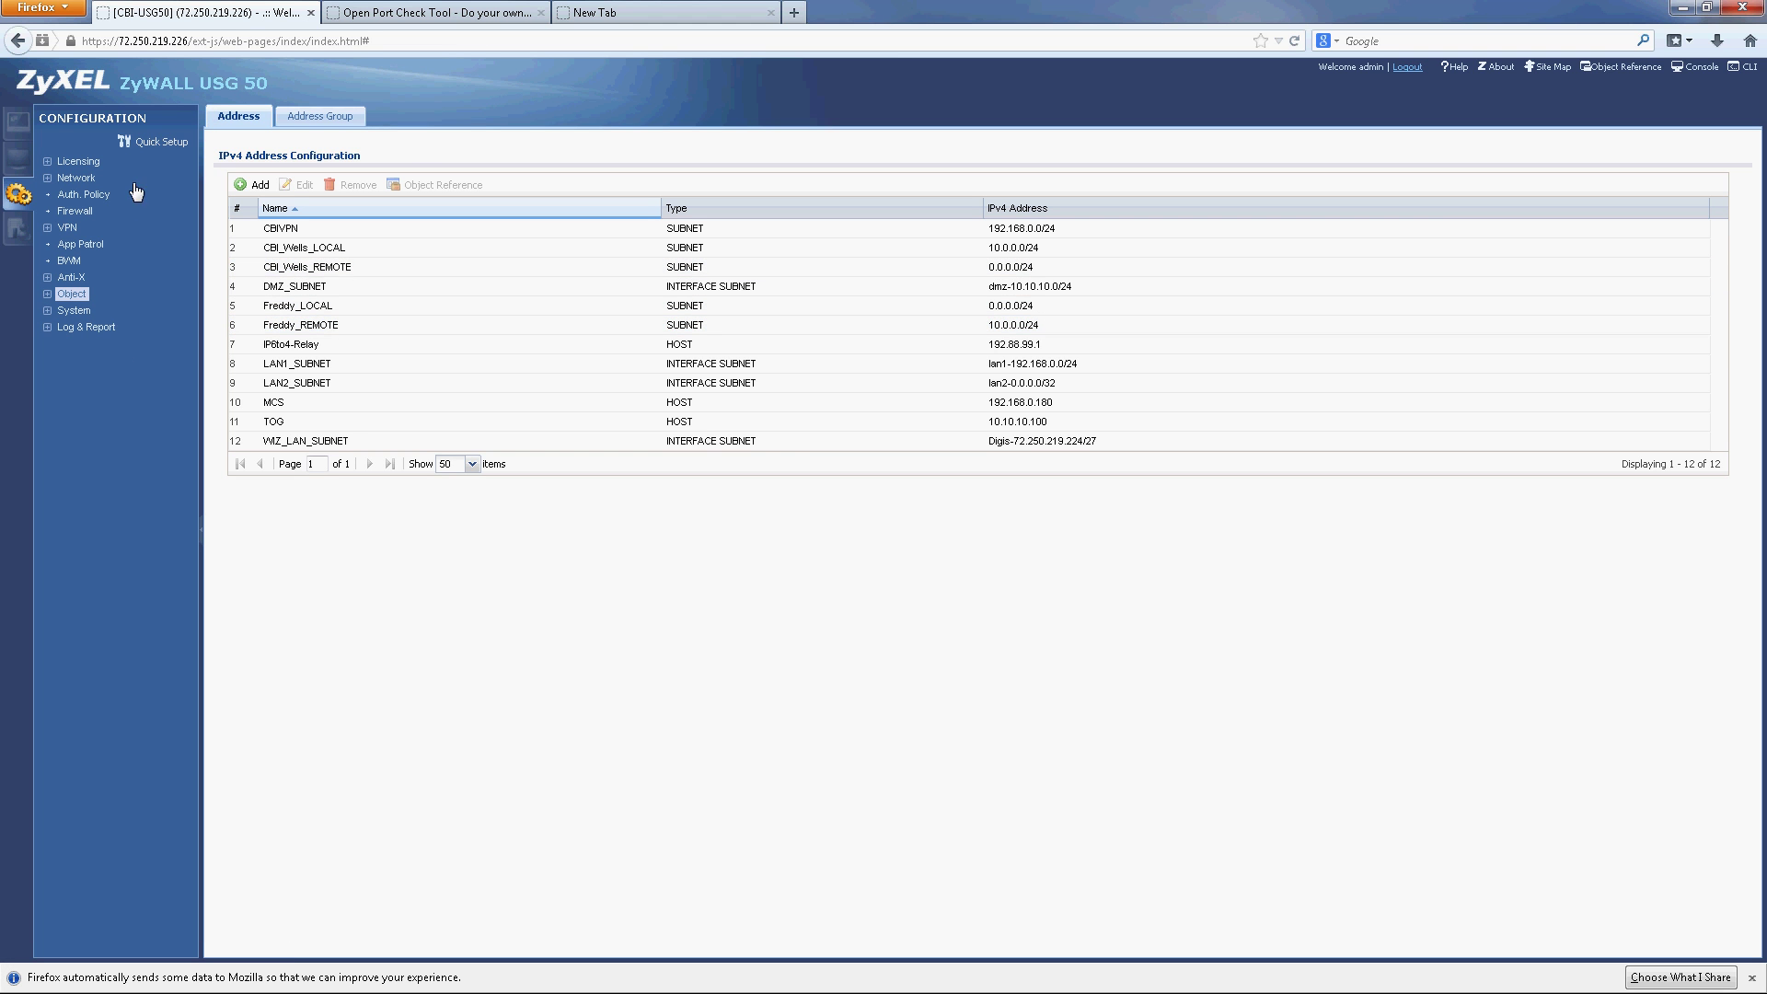
pyautogui.click(68, 214)
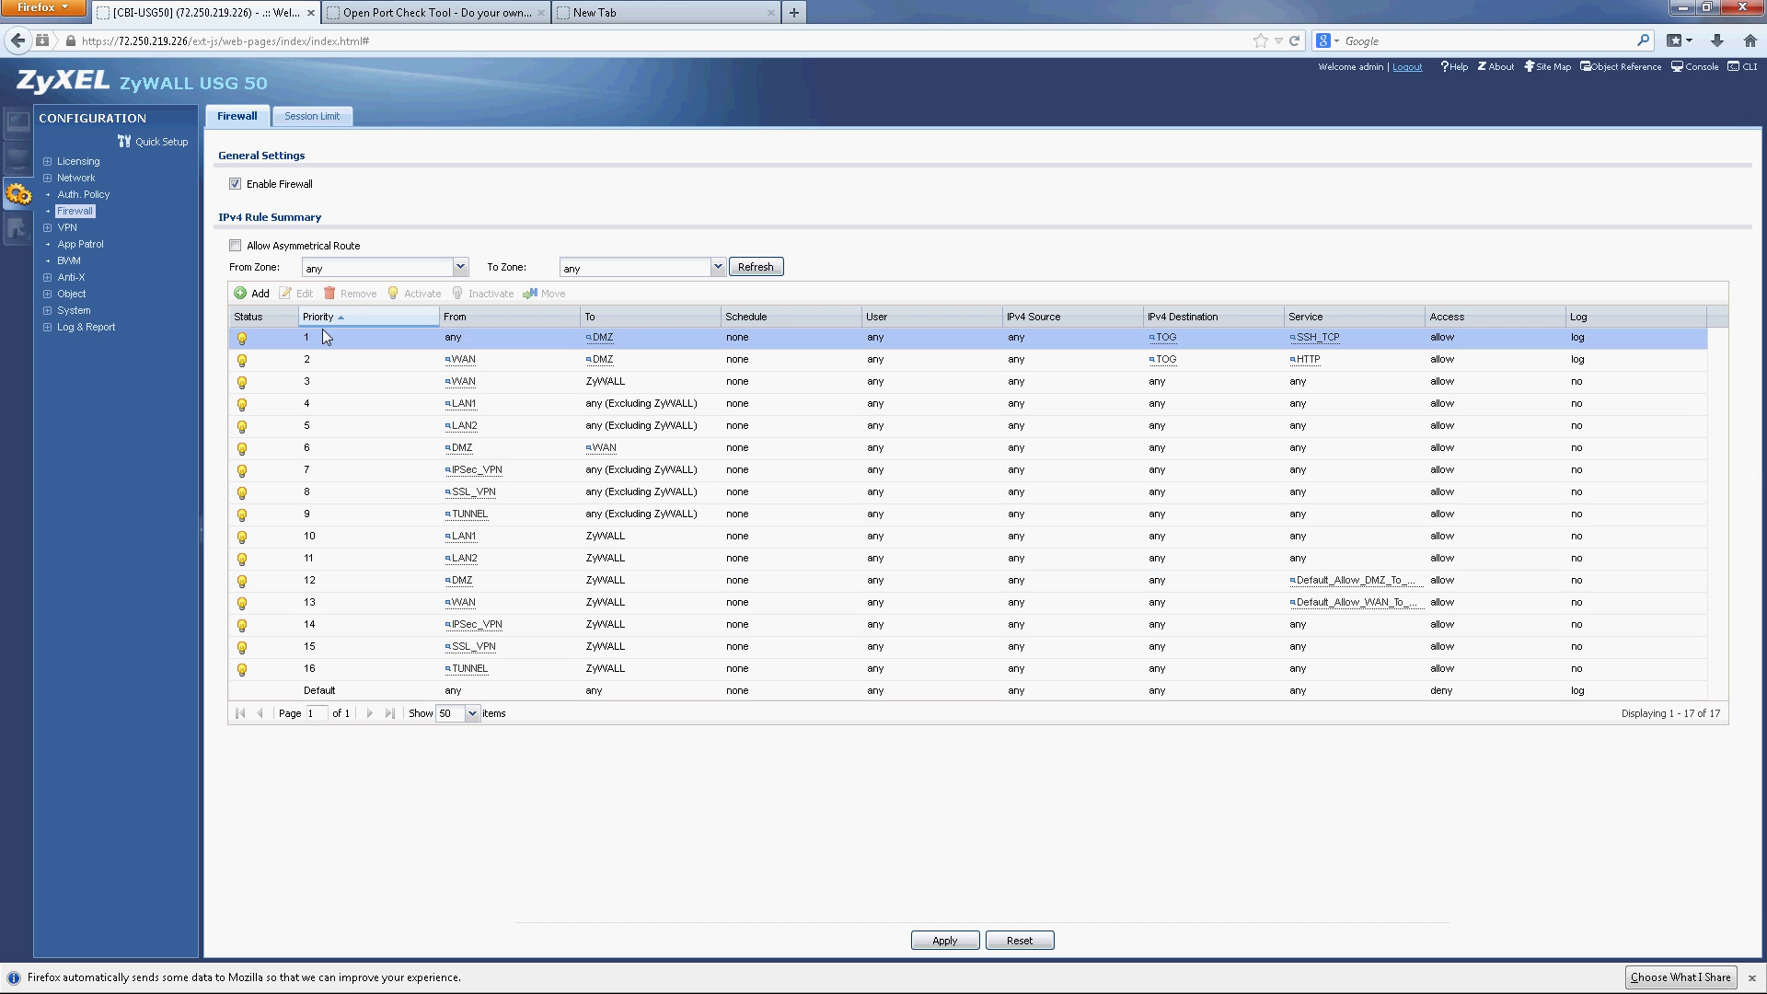
pyautogui.click(334, 359)
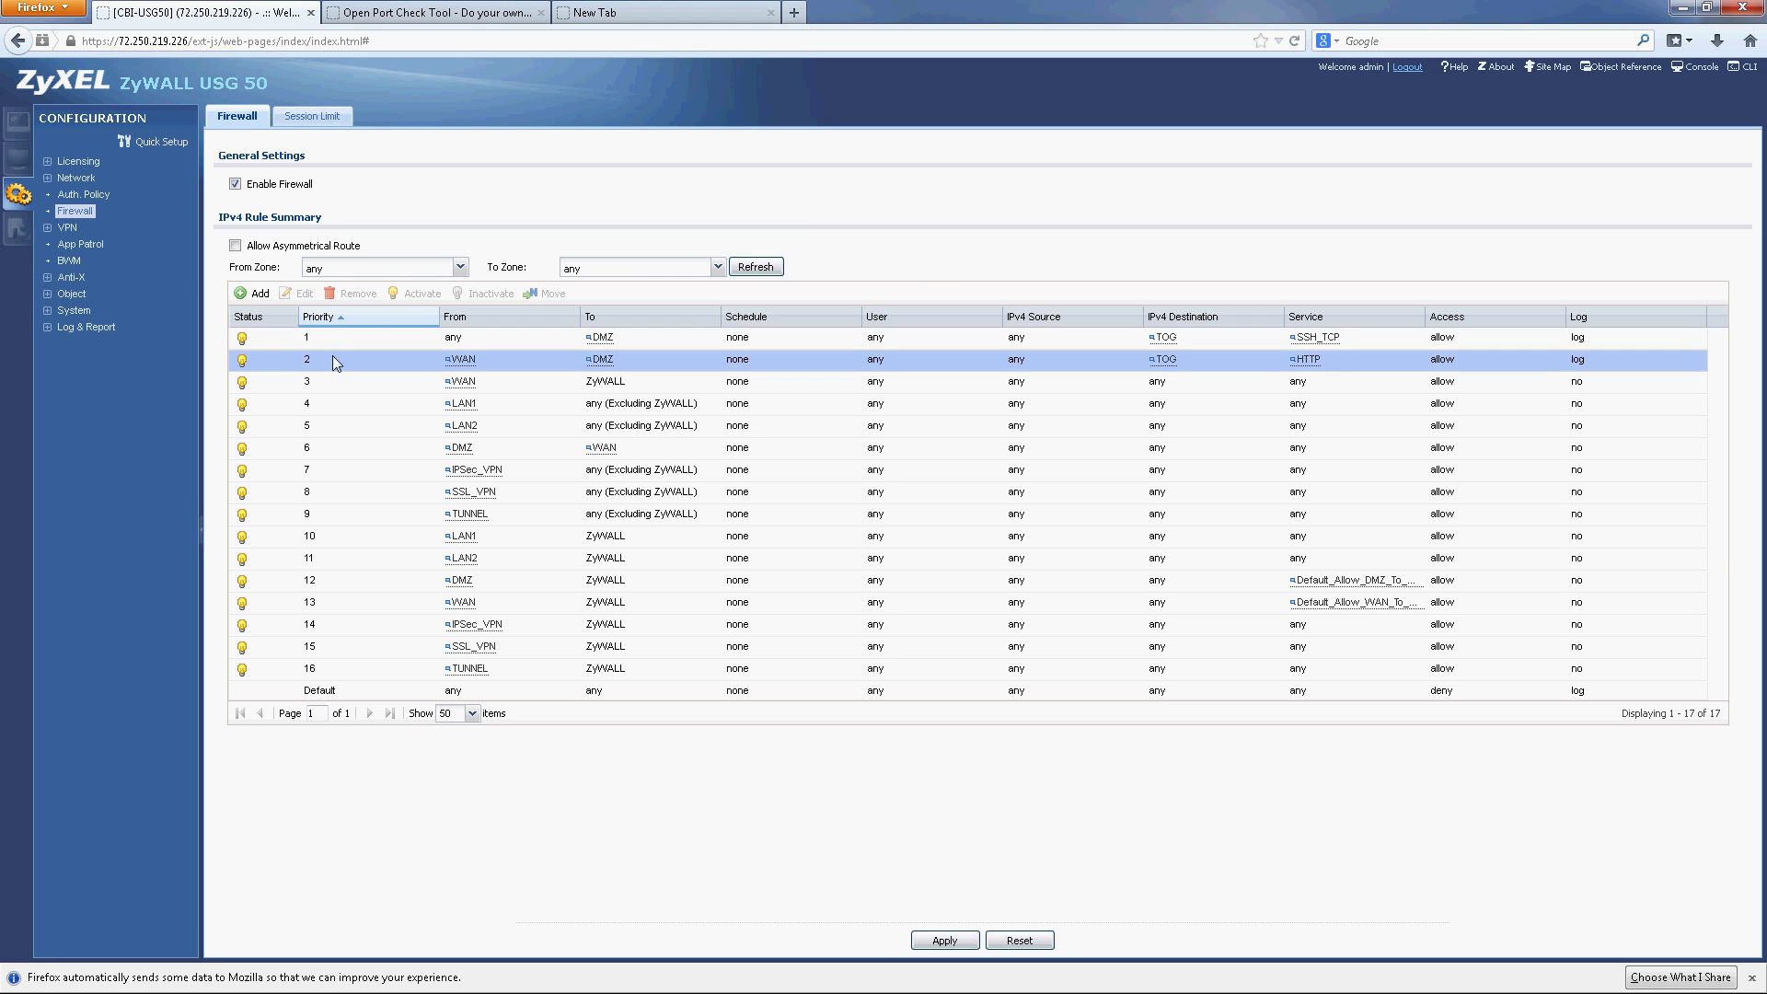
# Step: Start a new firewall rule from zone any to LAN1 with description 'Mincecra'
pyautogui.doubleClick(374, 354)
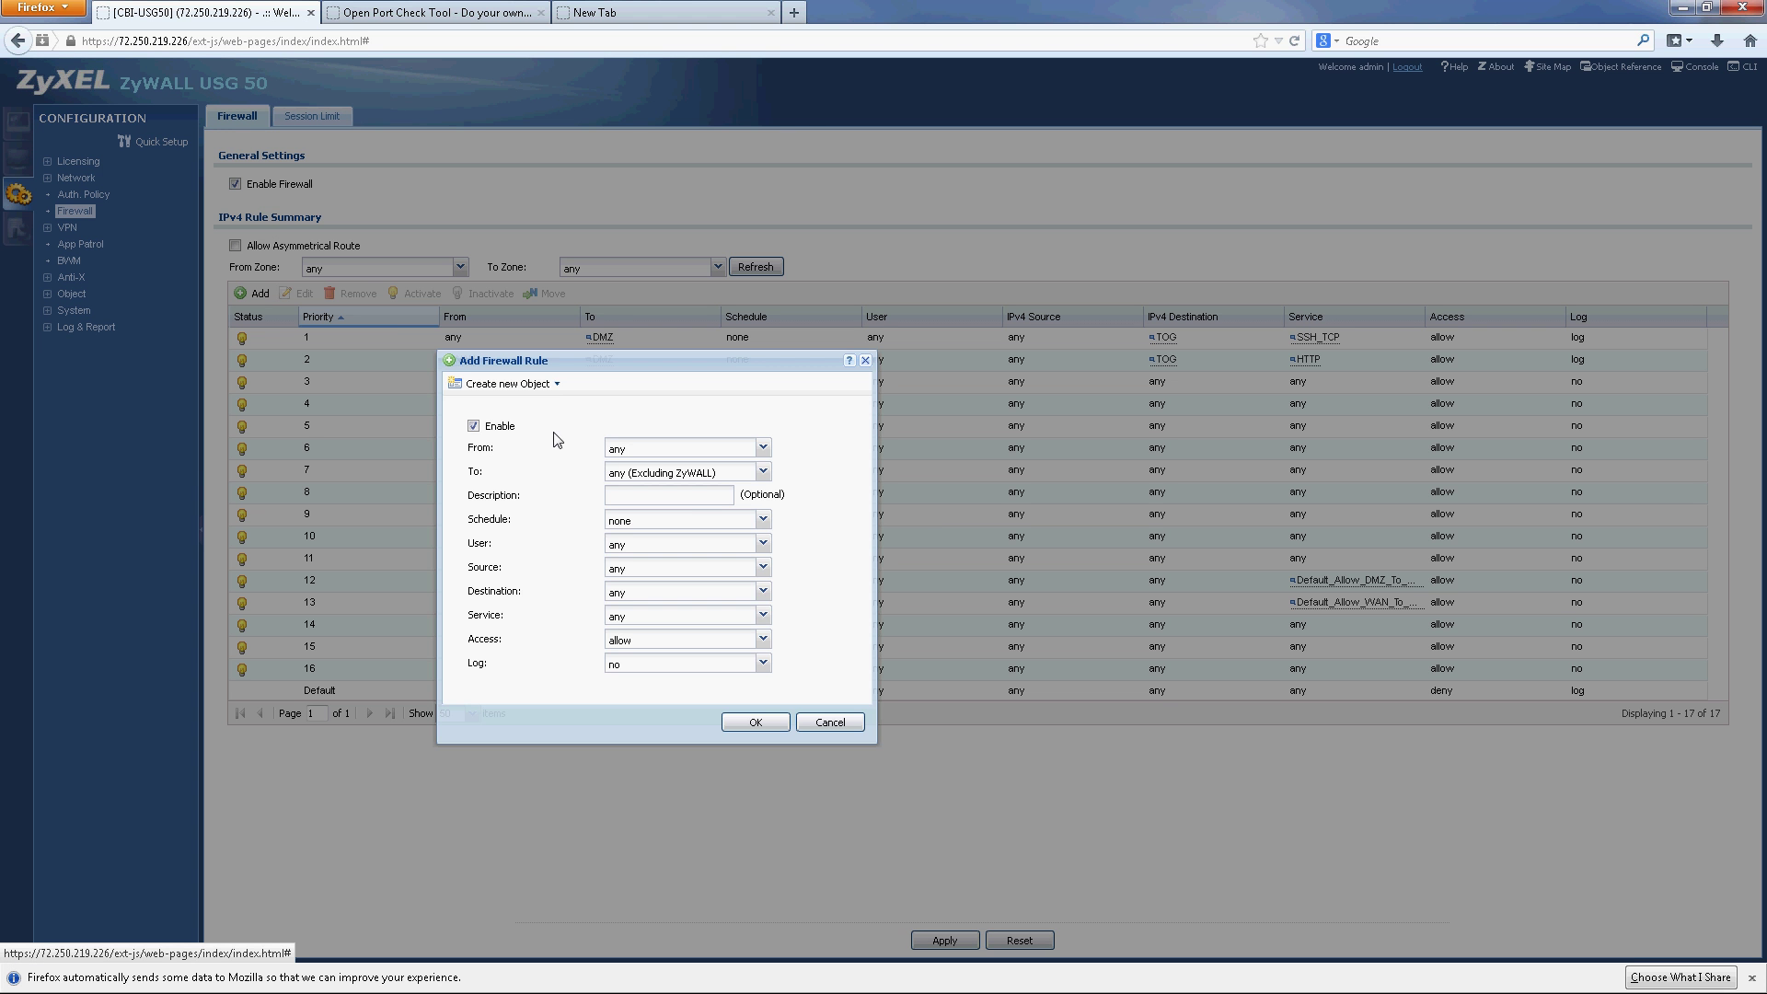
pyautogui.moveTo(546, 360); pyautogui.dragTo(483, 259)
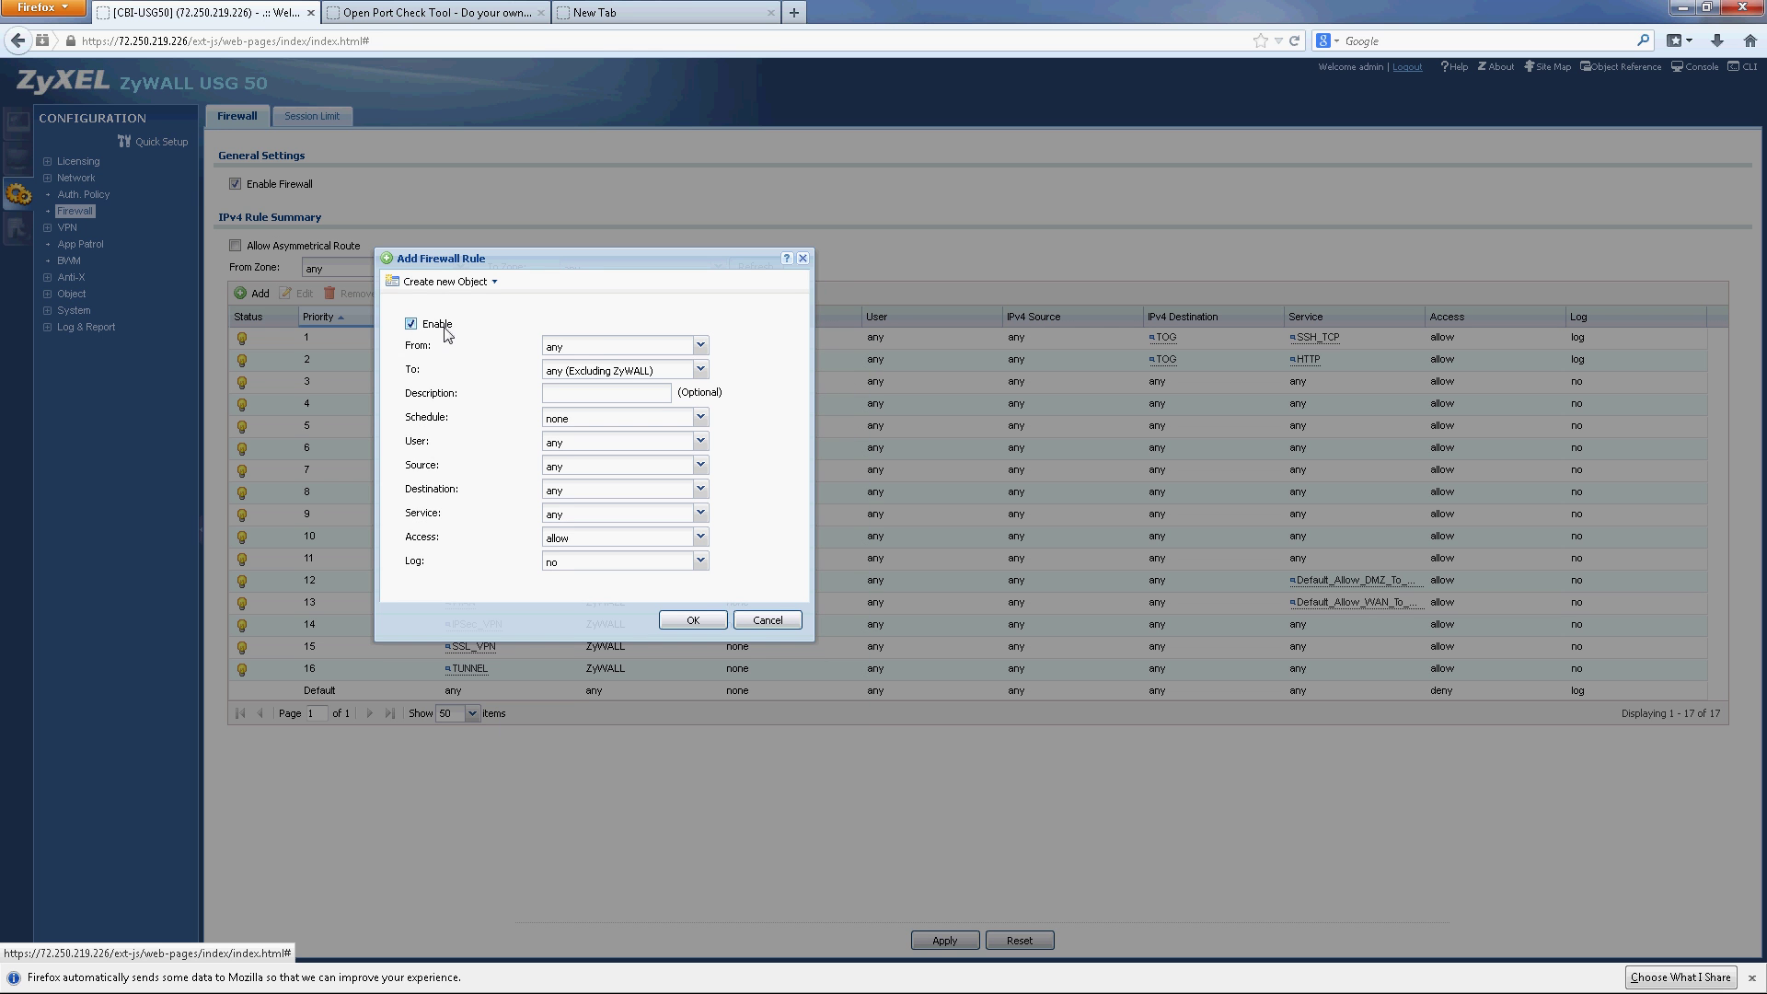
pyautogui.click(700, 347)
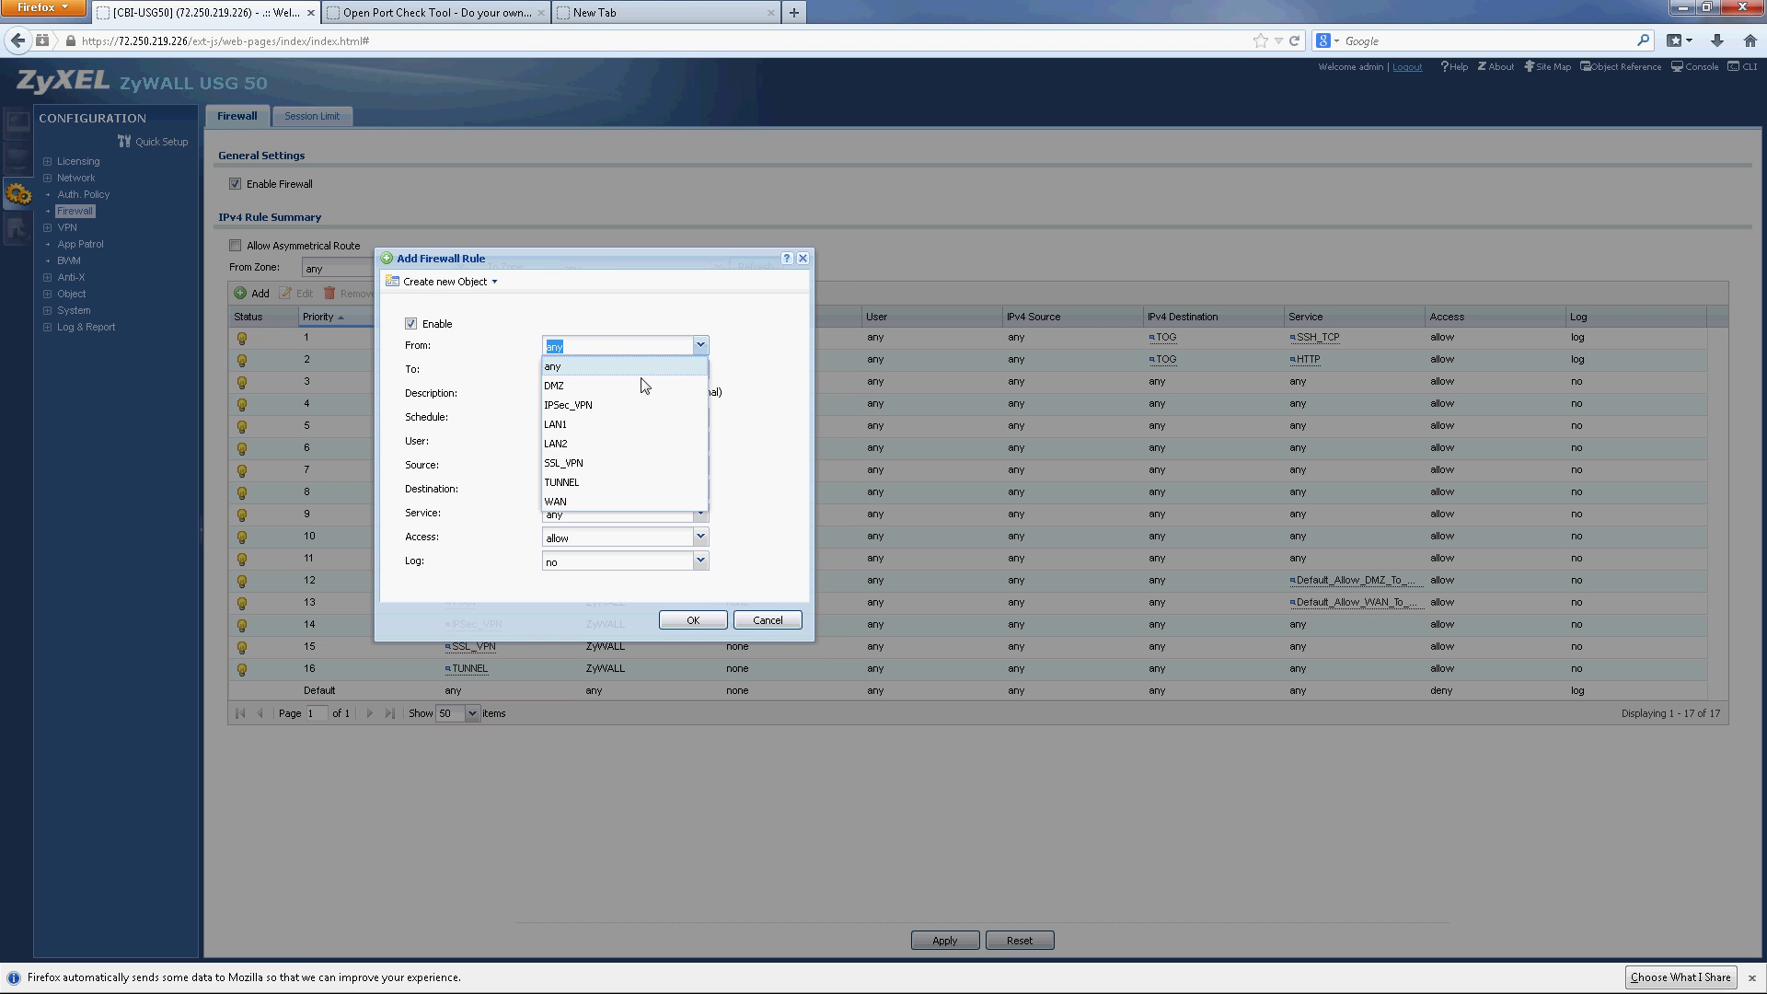
pyautogui.click(584, 504)
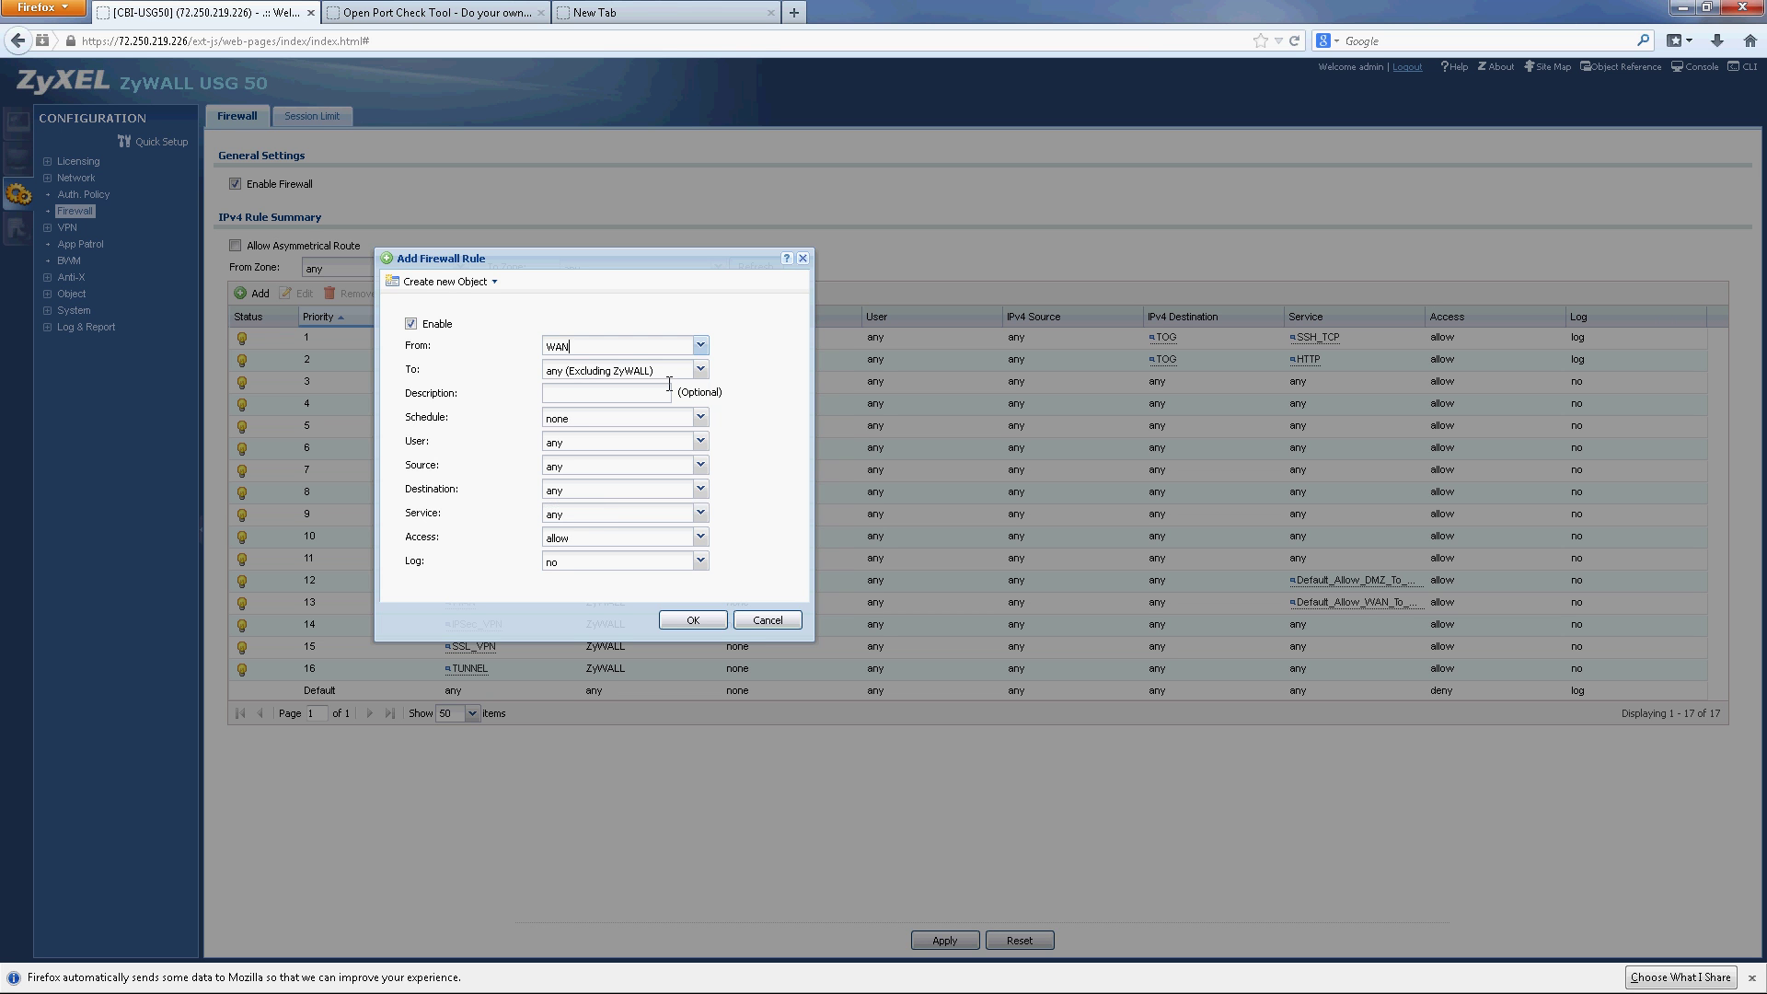
pyautogui.click(700, 346)
pyautogui.click(628, 367)
pyautogui.click(701, 369)
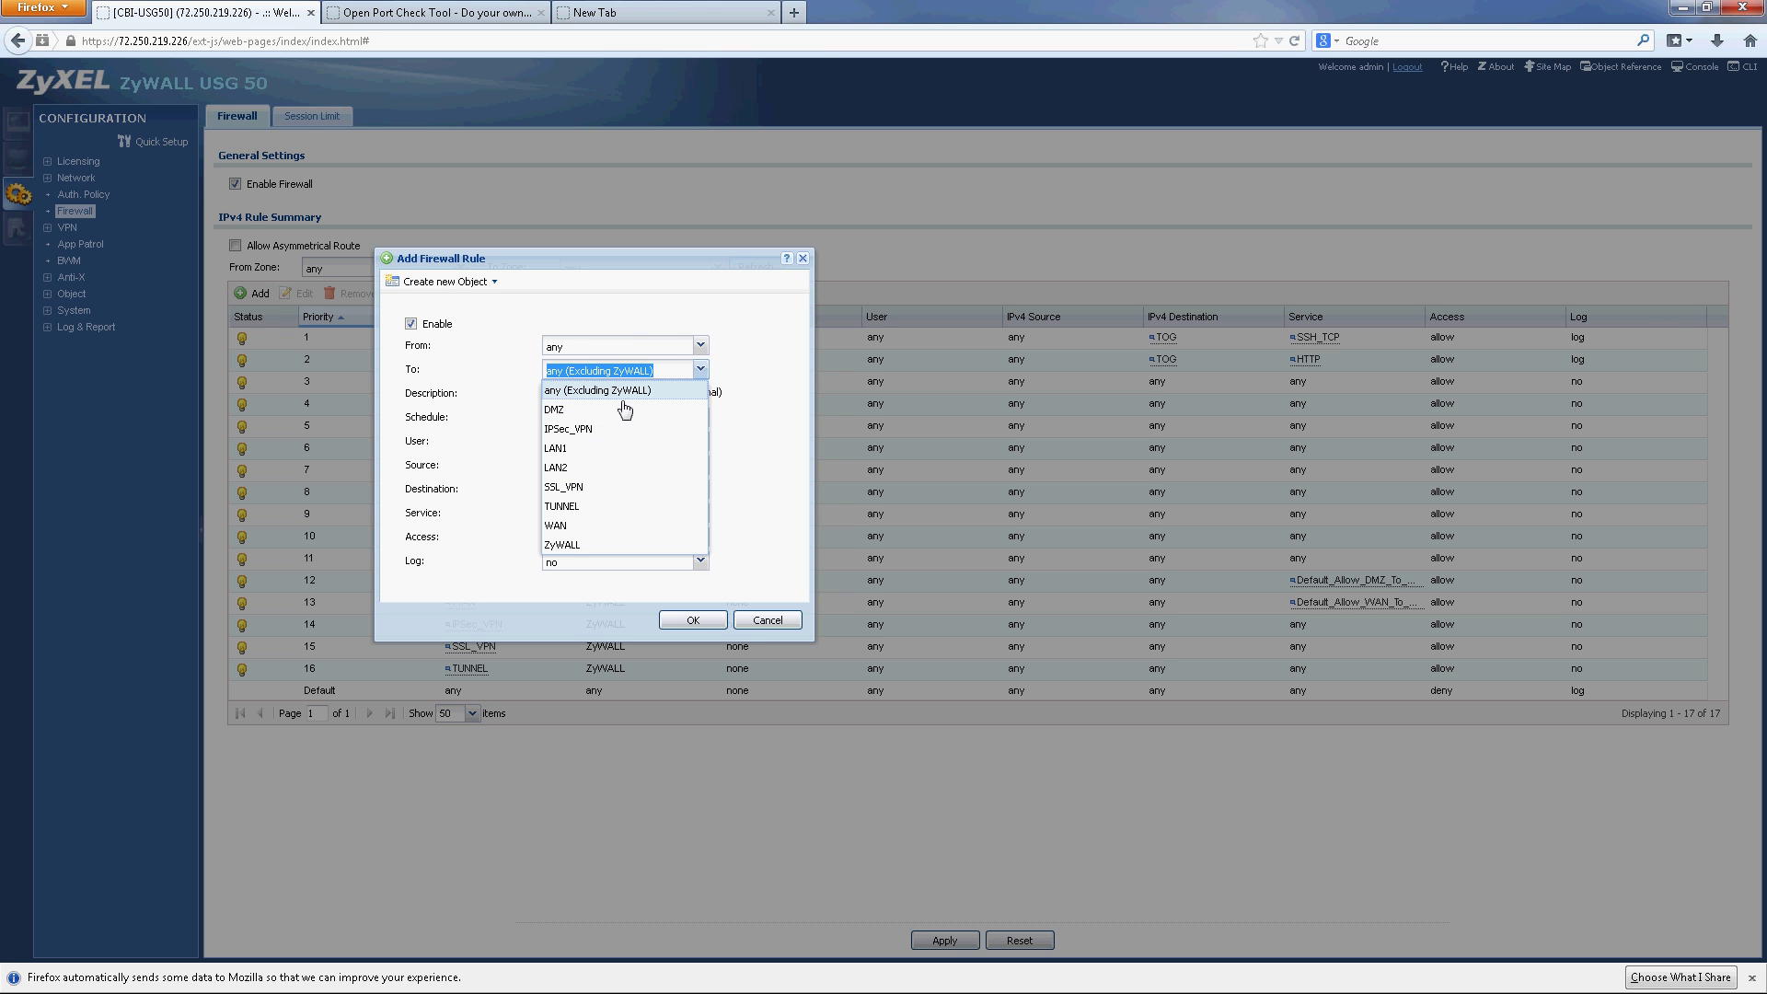
pyautogui.click(589, 448)
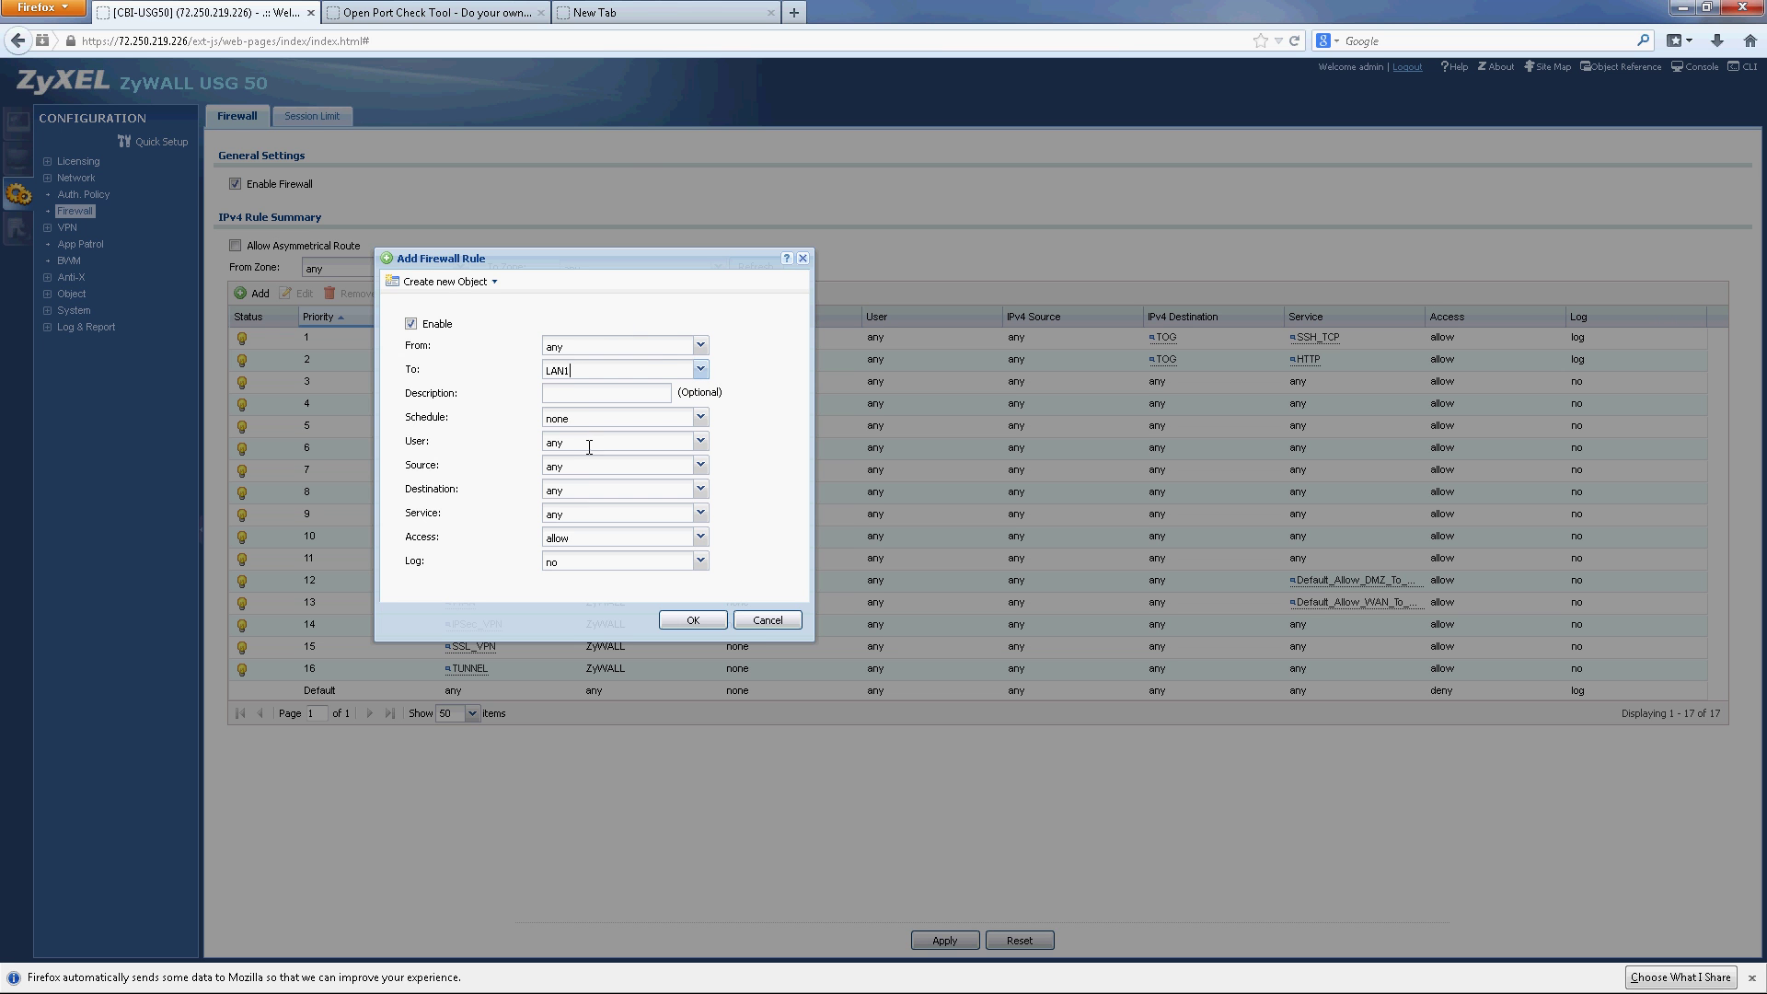
pyautogui.click(574, 394)
pyautogui.write('Mincecraft')
# Step: Keep source any, set destination MCS, service Minecraft, enable logging, and save the rule
pyautogui.click(701, 466)
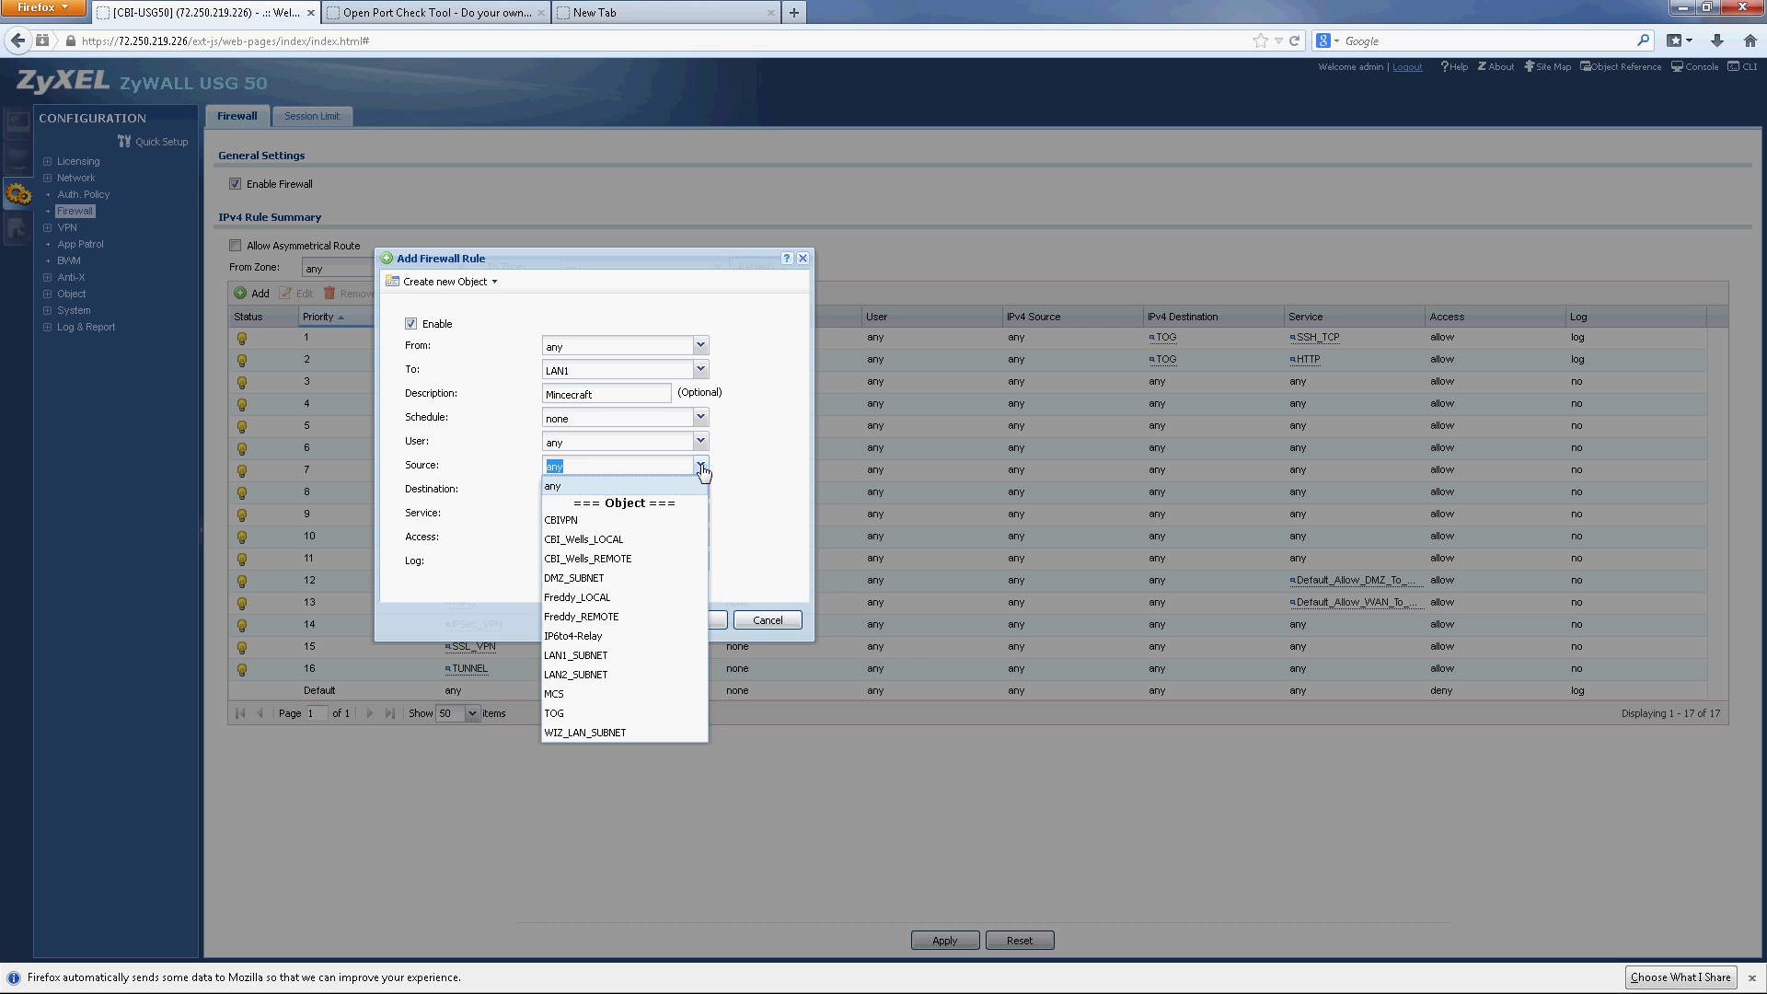
pyautogui.click(701, 466)
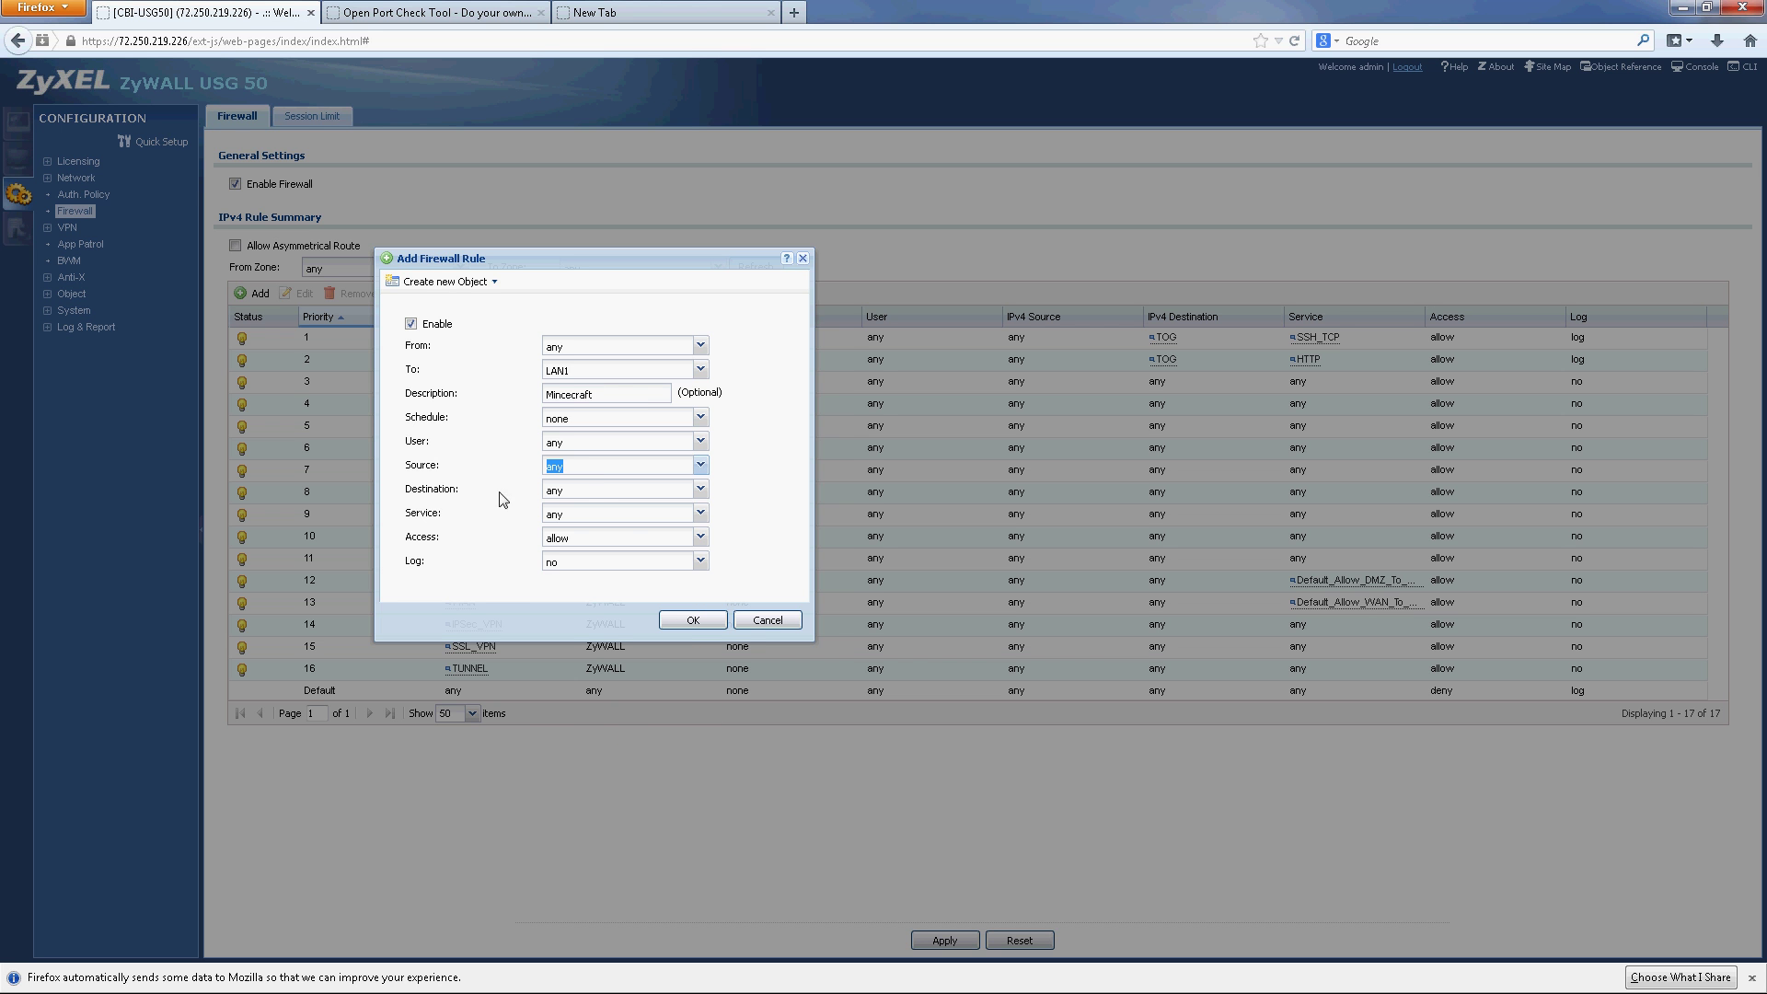
pyautogui.click(701, 489)
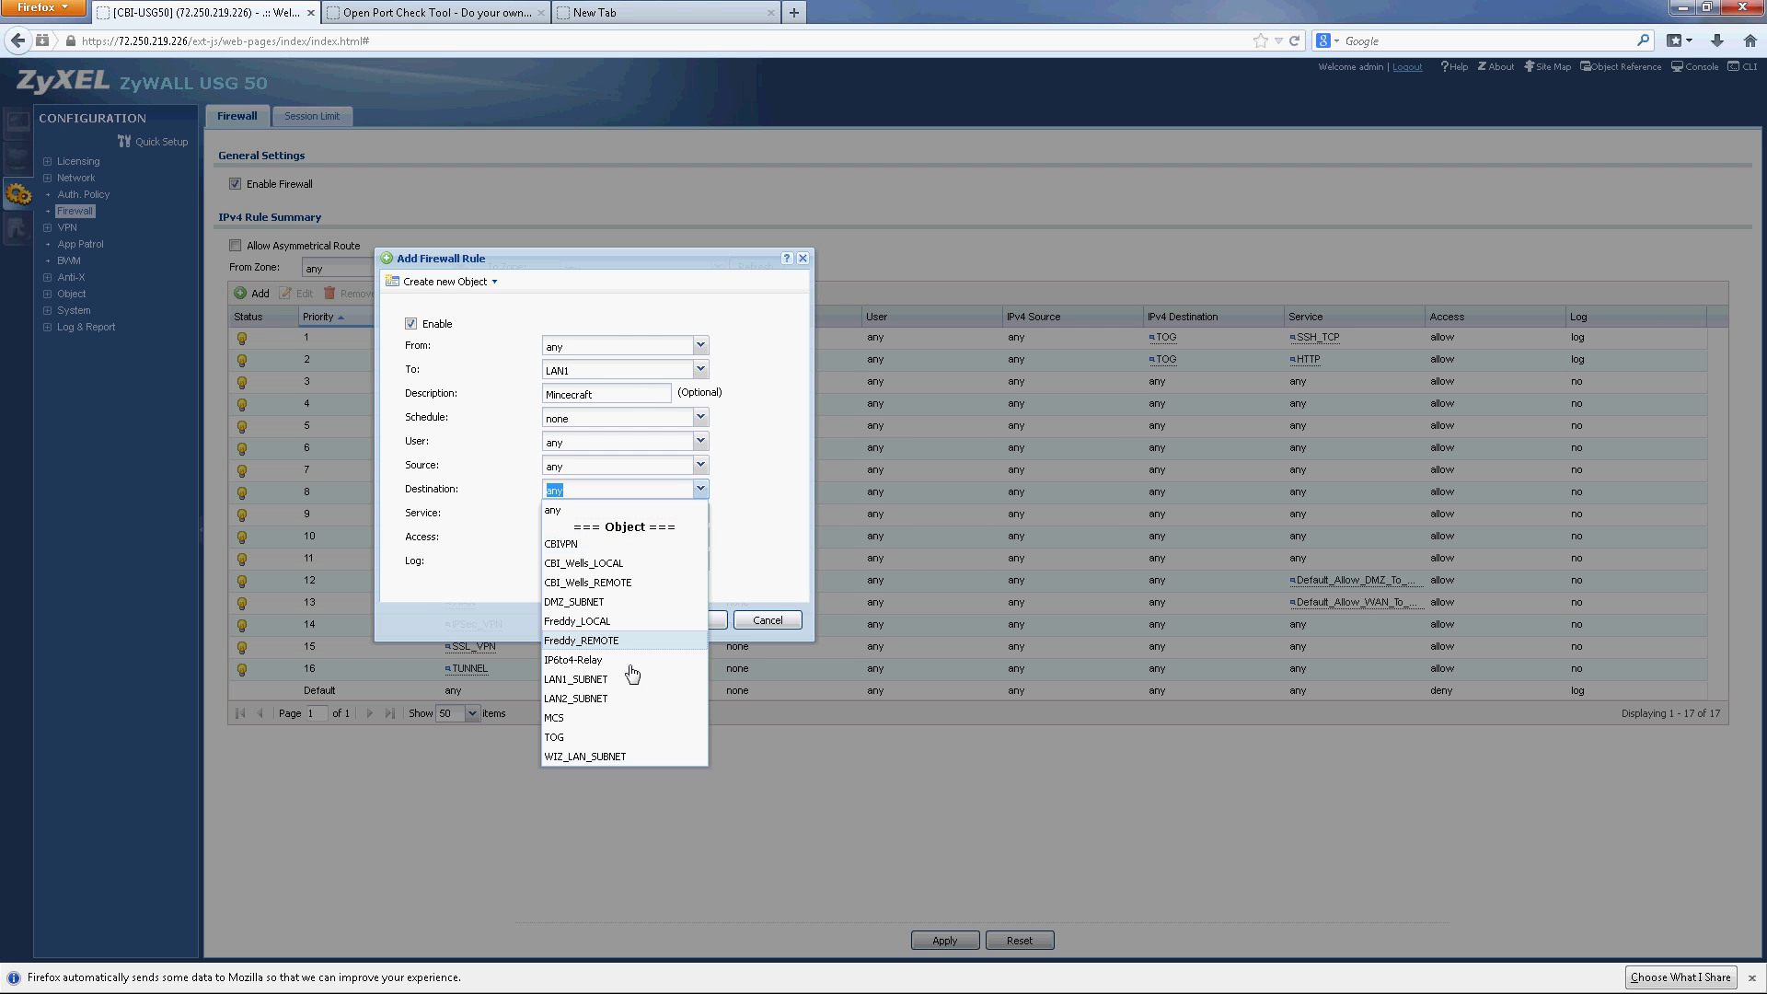
pyautogui.click(557, 718)
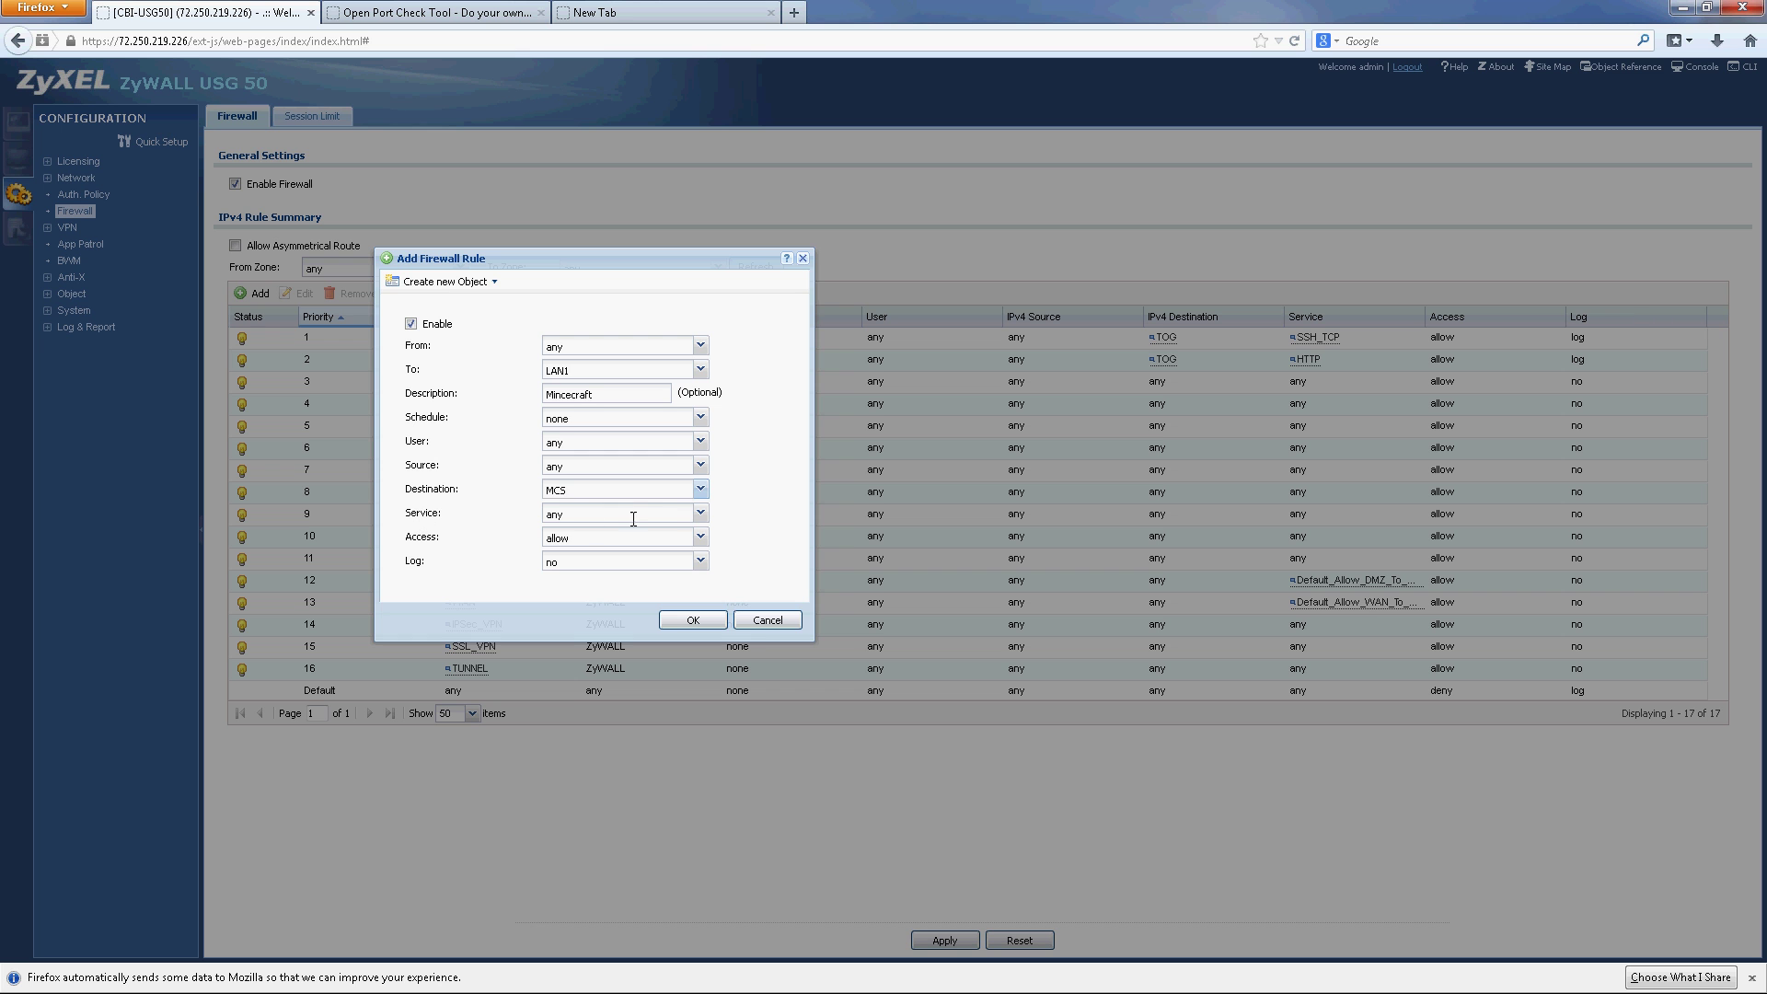
pyautogui.click(701, 514)
pyautogui.moveTo(703, 558); pyautogui.dragTo(721, 649)
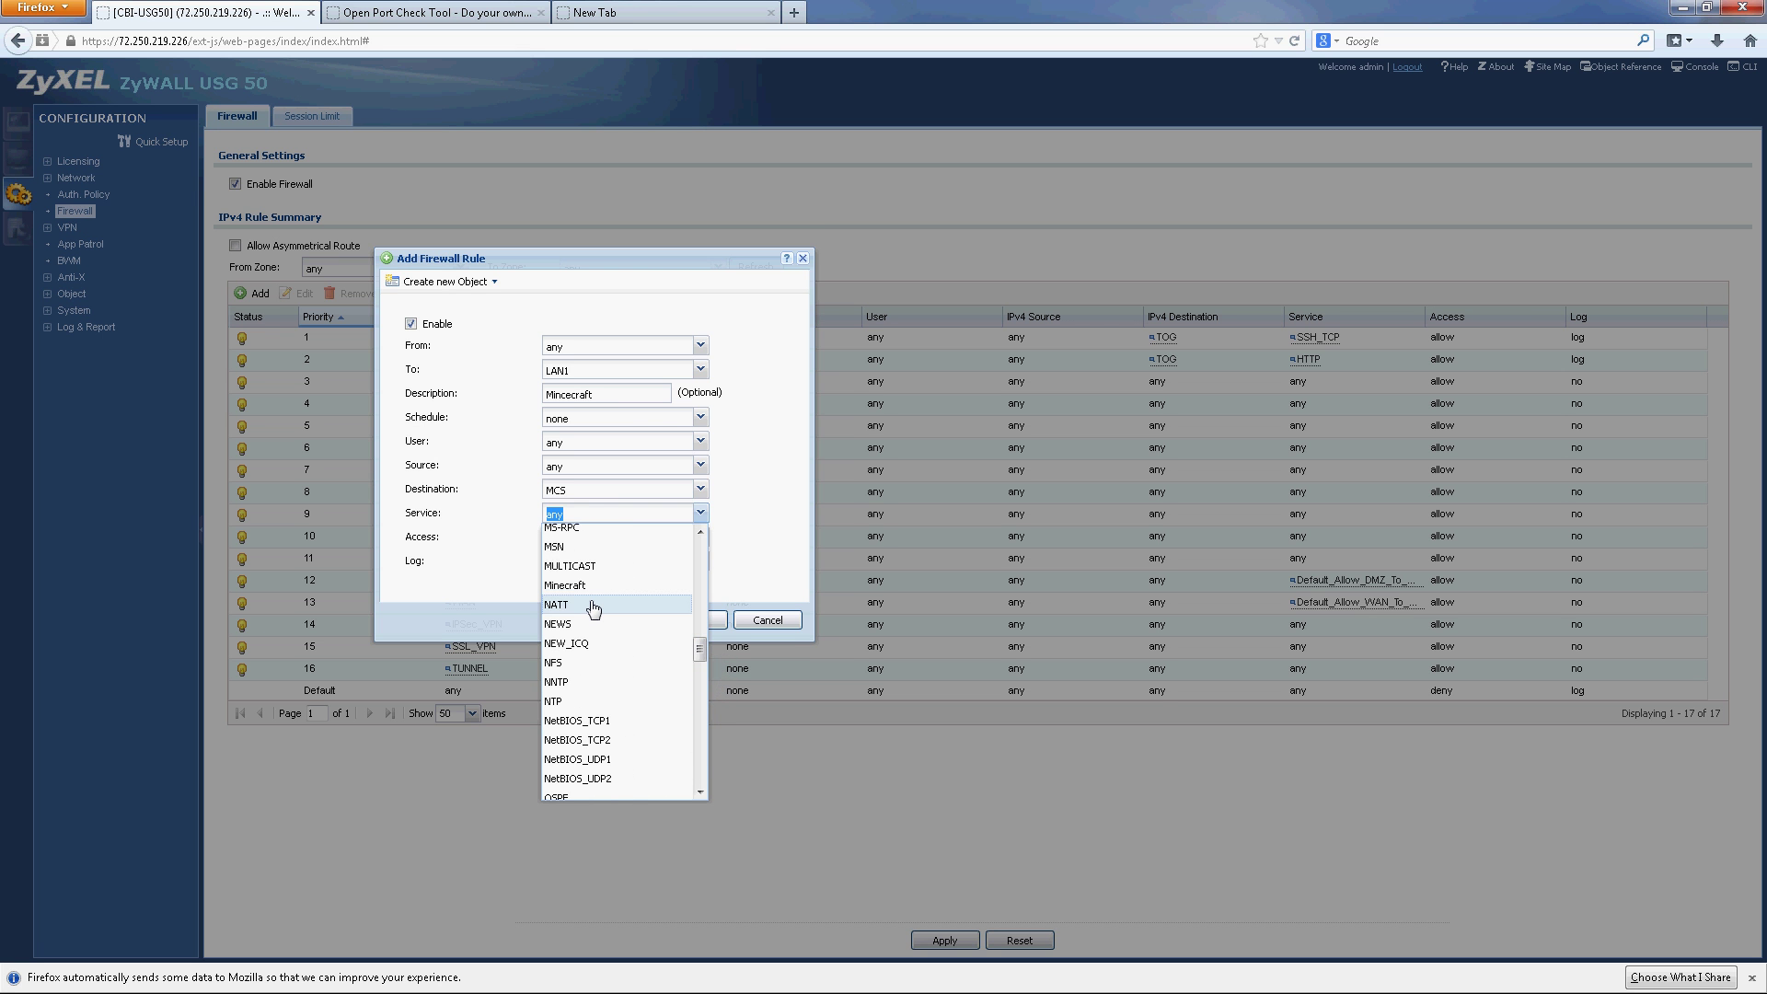
pyautogui.click(589, 593)
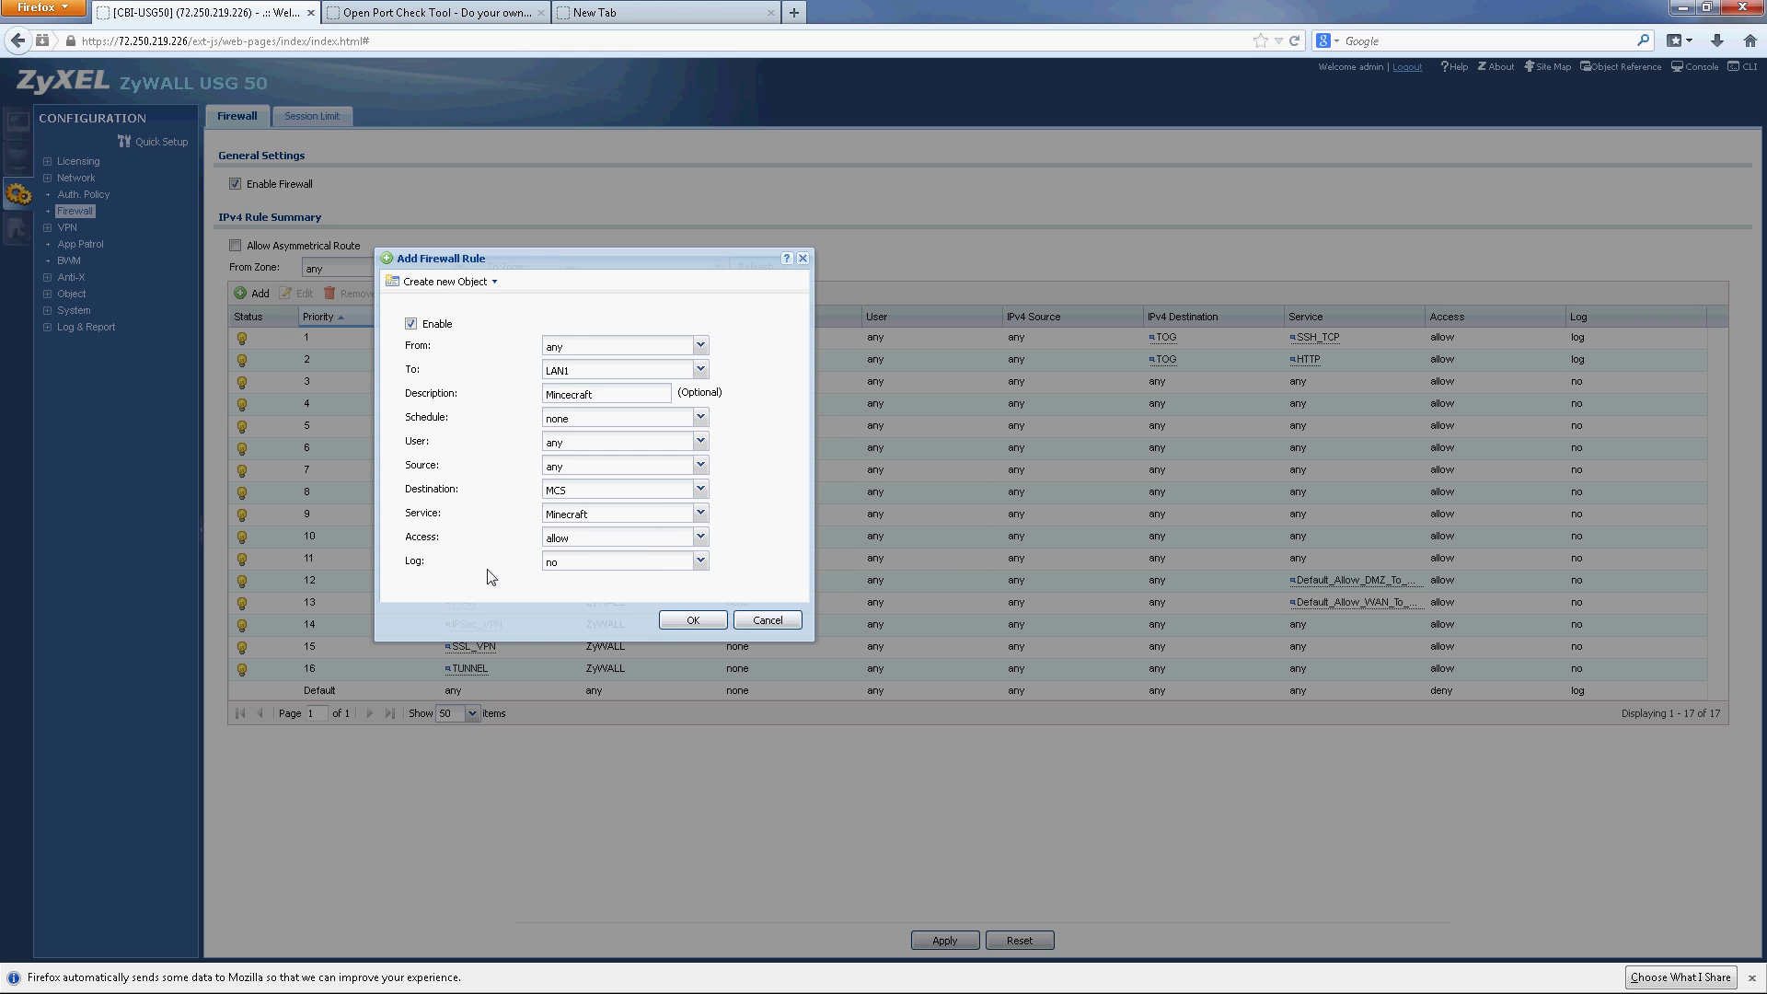
pyautogui.click(699, 562)
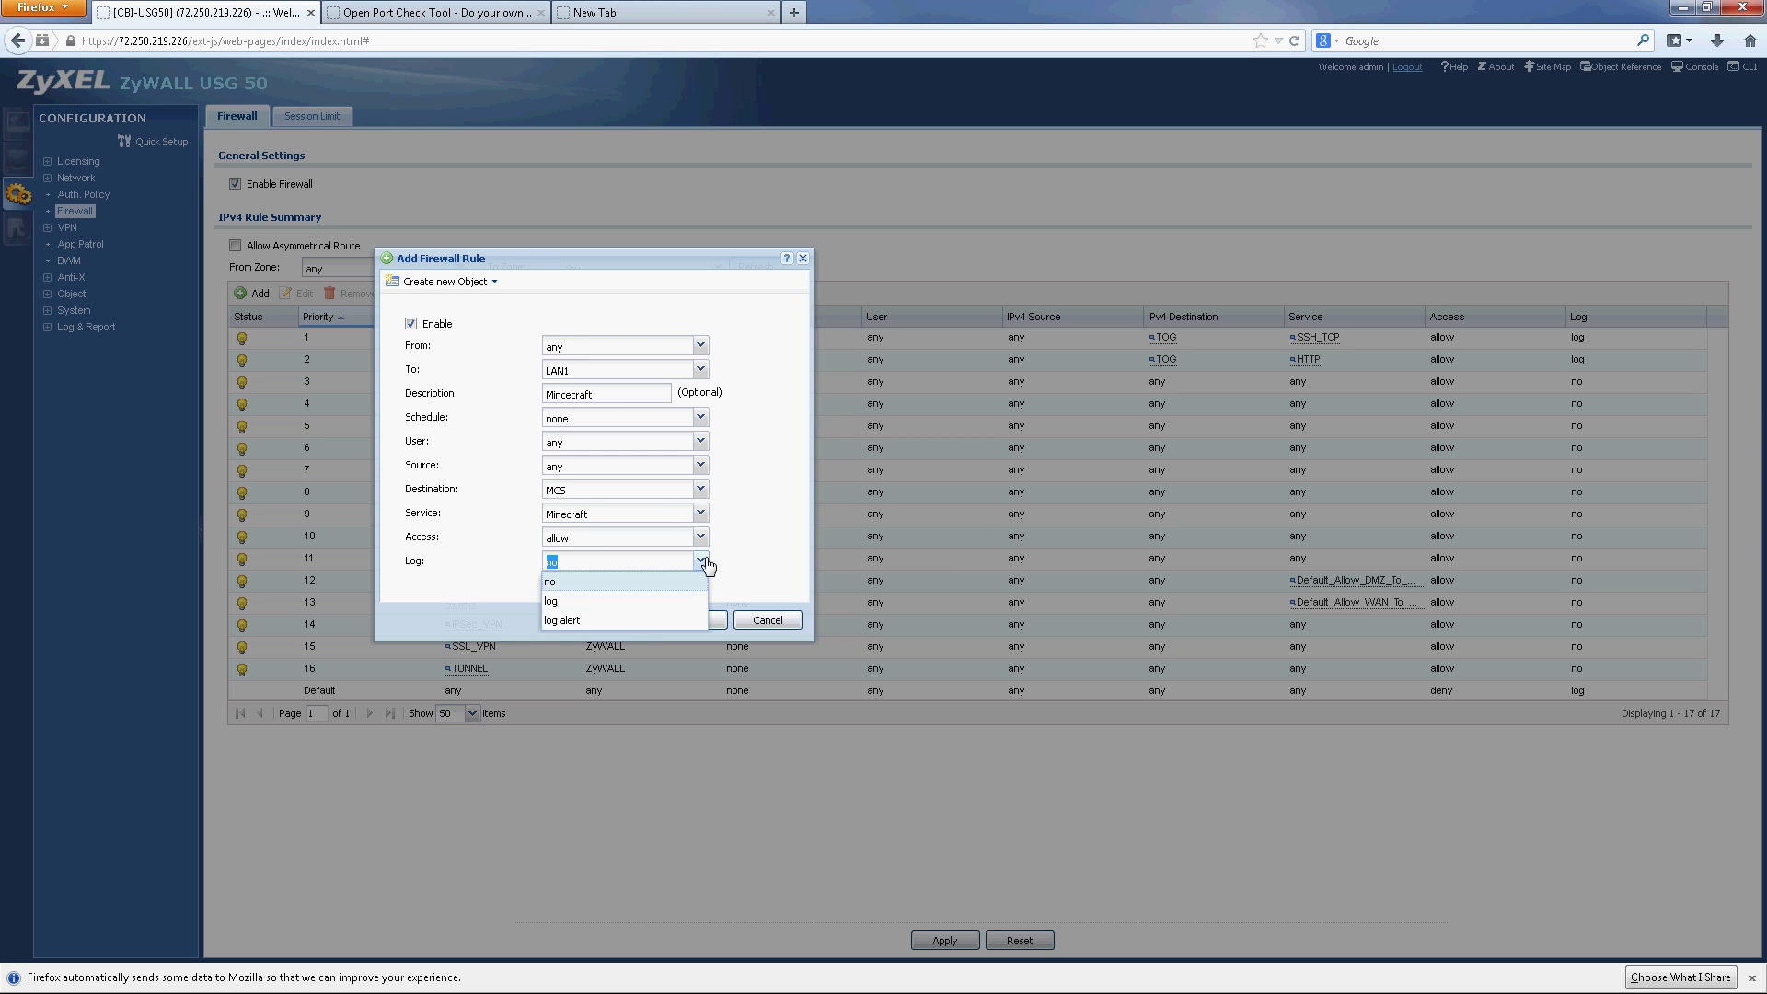
pyautogui.click(554, 605)
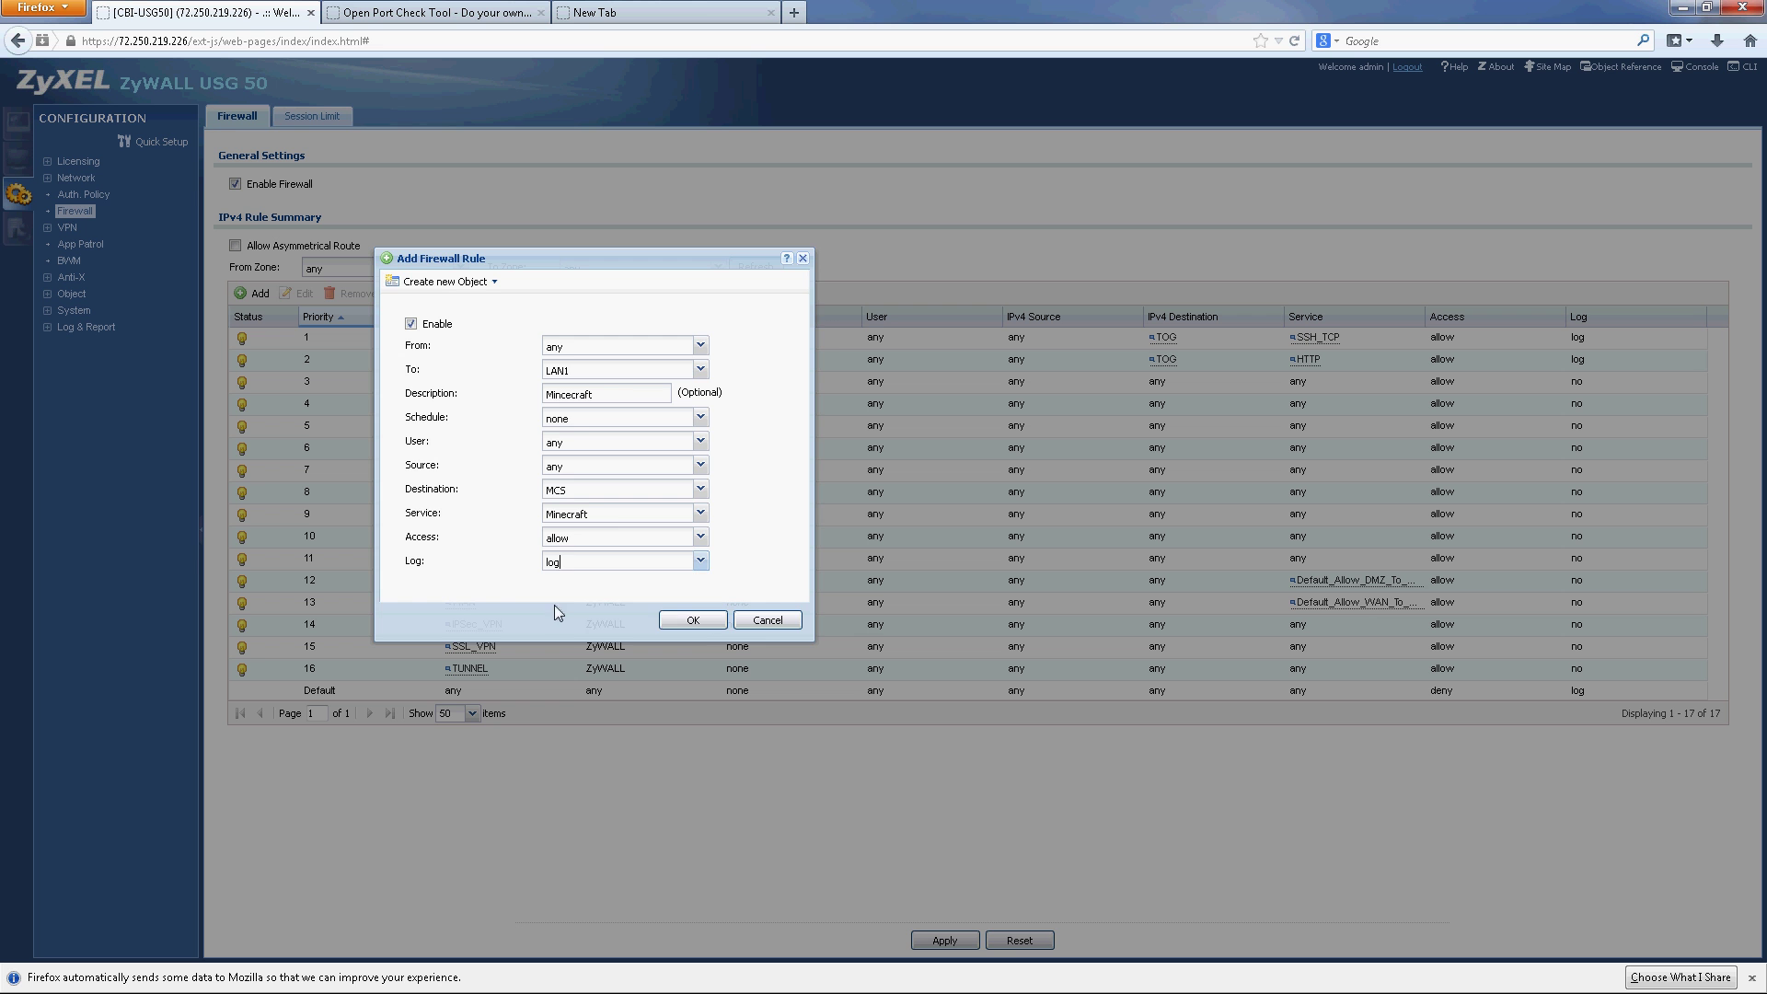
pyautogui.click(694, 620)
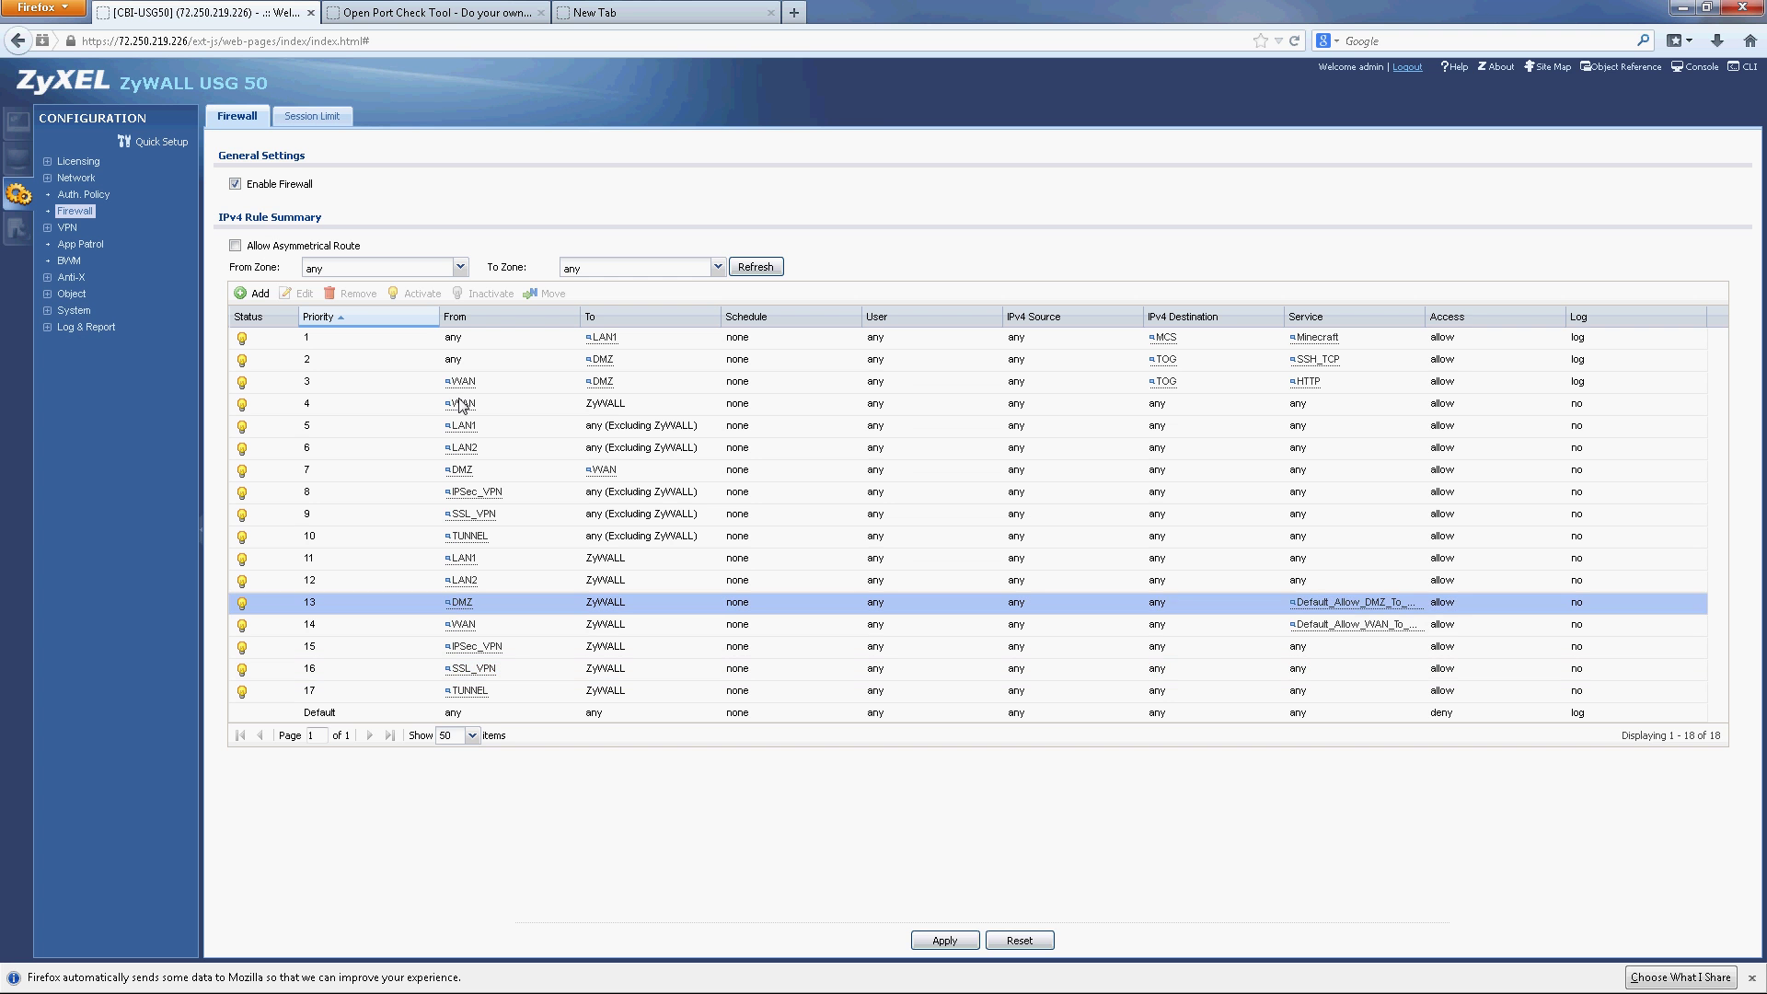
# Step: Go to Network > NAT and open a blank Add NAT form
pyautogui.click(73, 180)
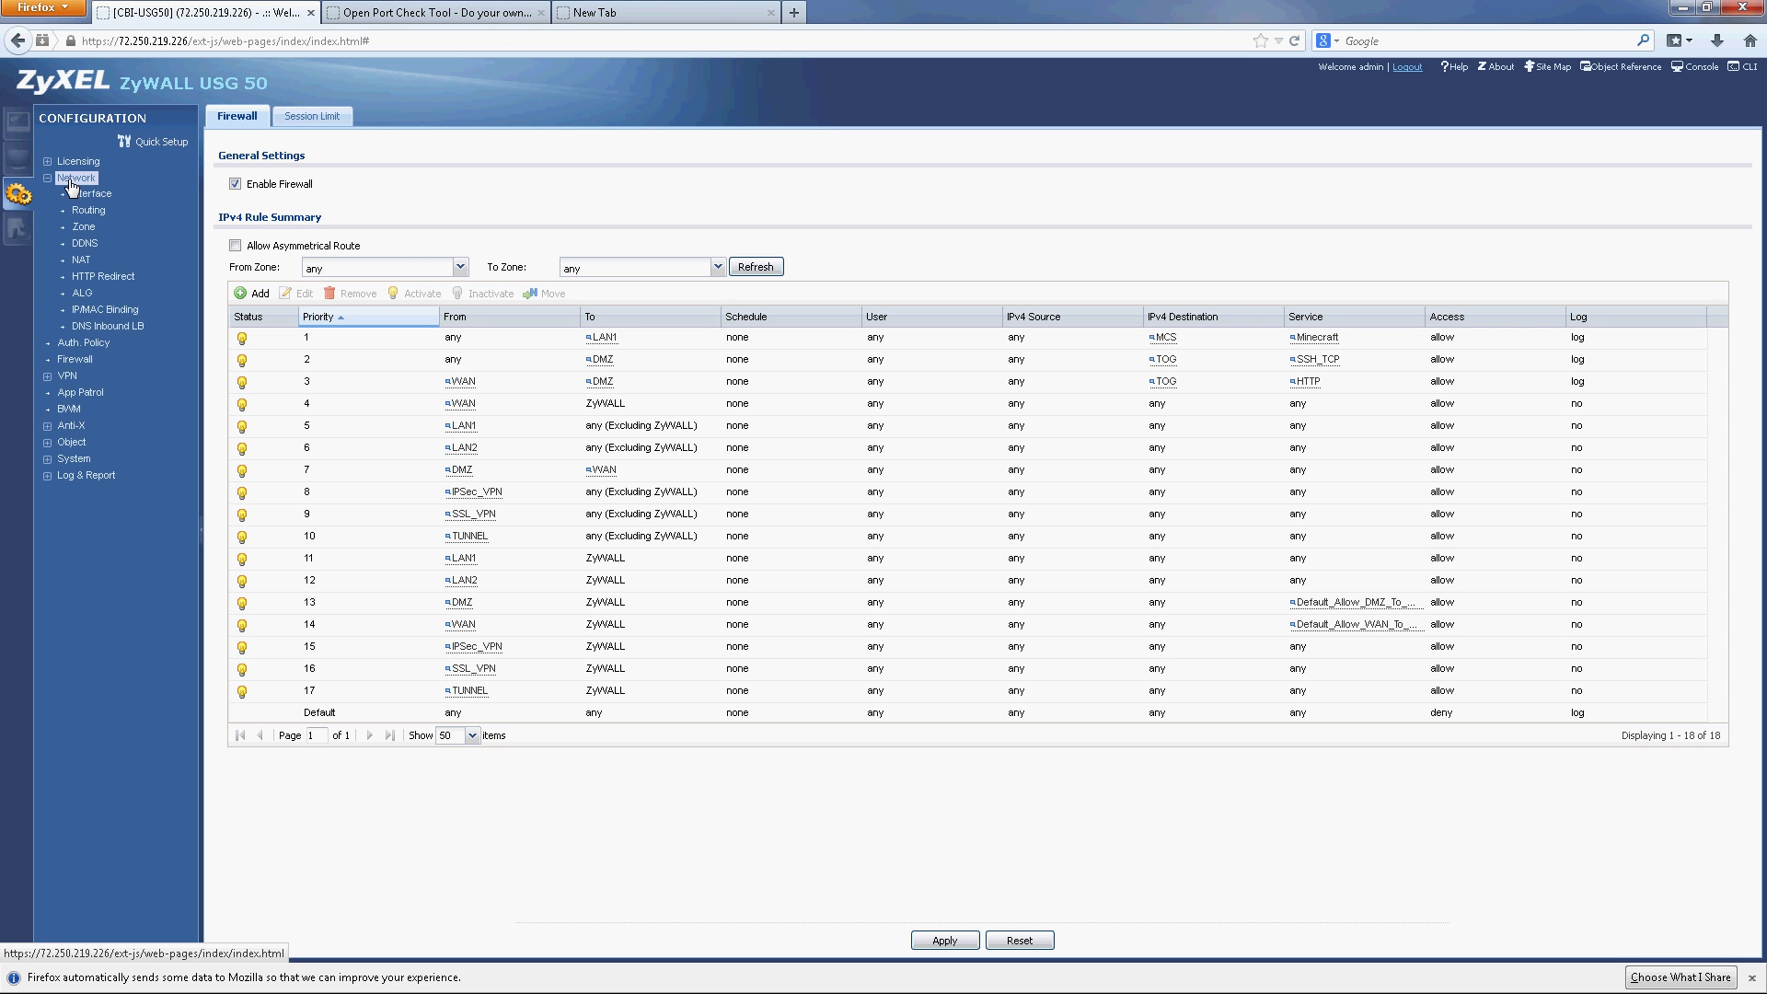
pyautogui.click(81, 261)
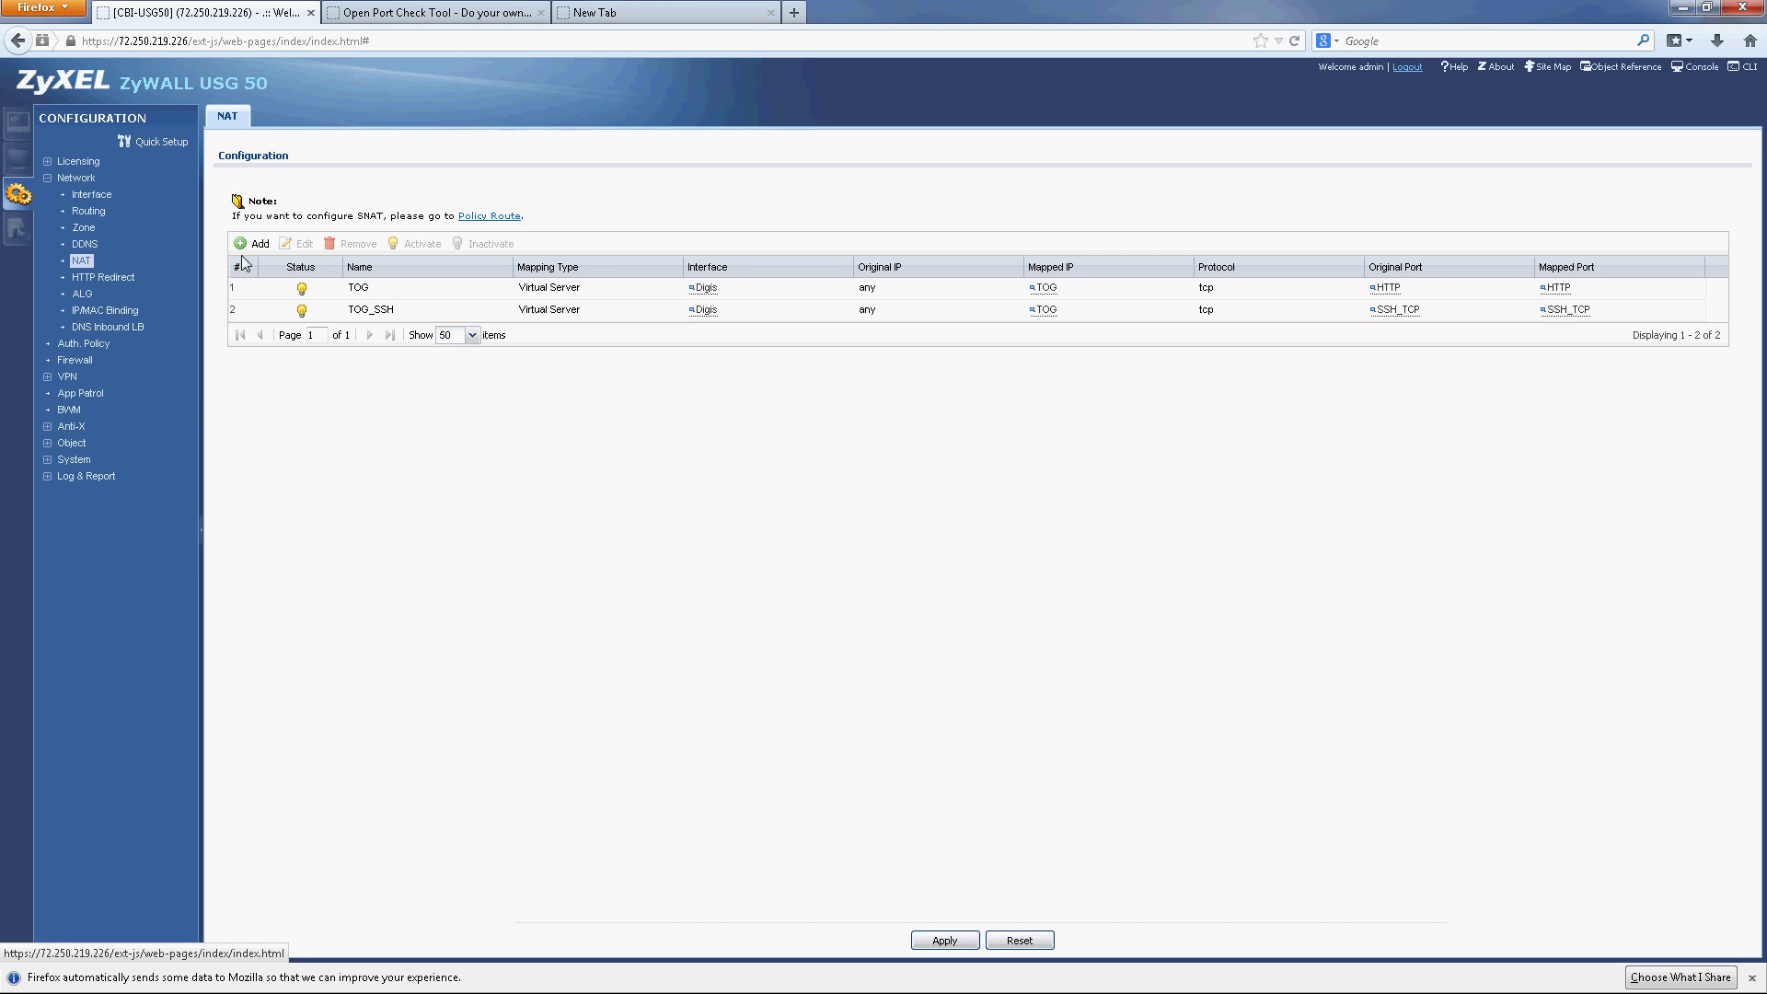
pyautogui.click(250, 244)
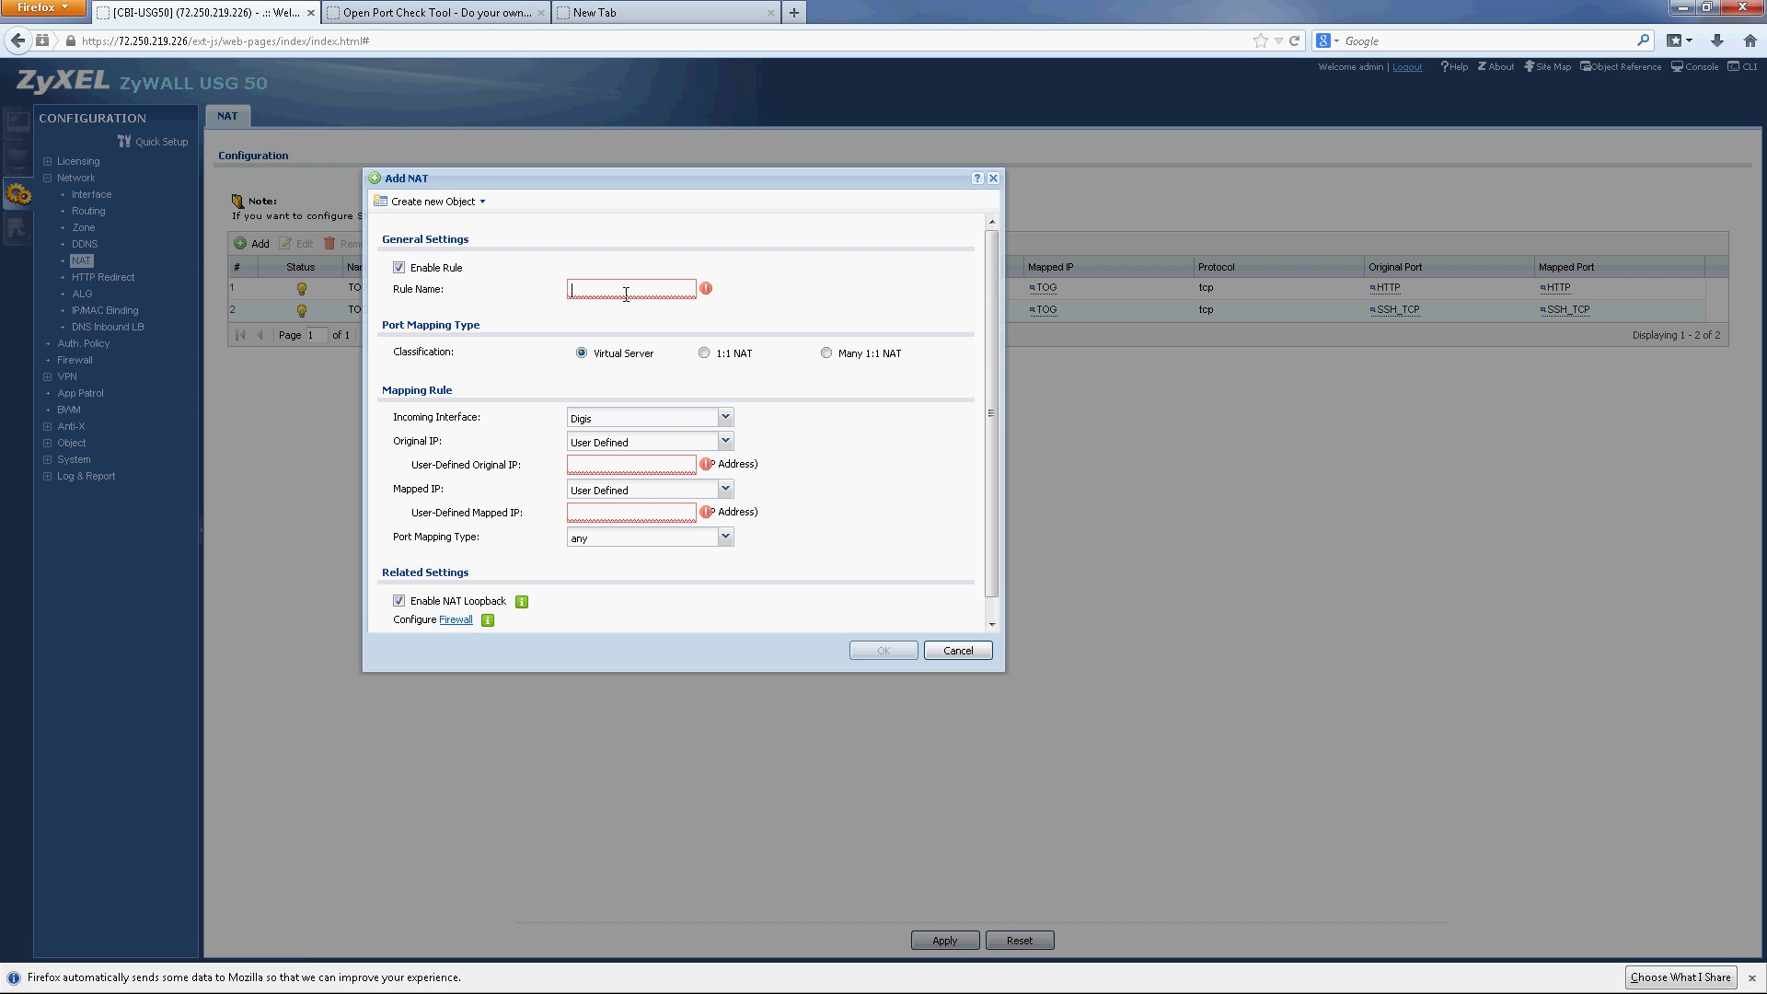
# Step: Name the NAT rule Minecraft, with incoming interface Digis, original IP any, mapped IP MCS
pyautogui.click(626, 294)
pyautogui.write('Mince')
pyautogui.scroll(-1, 987, 407)
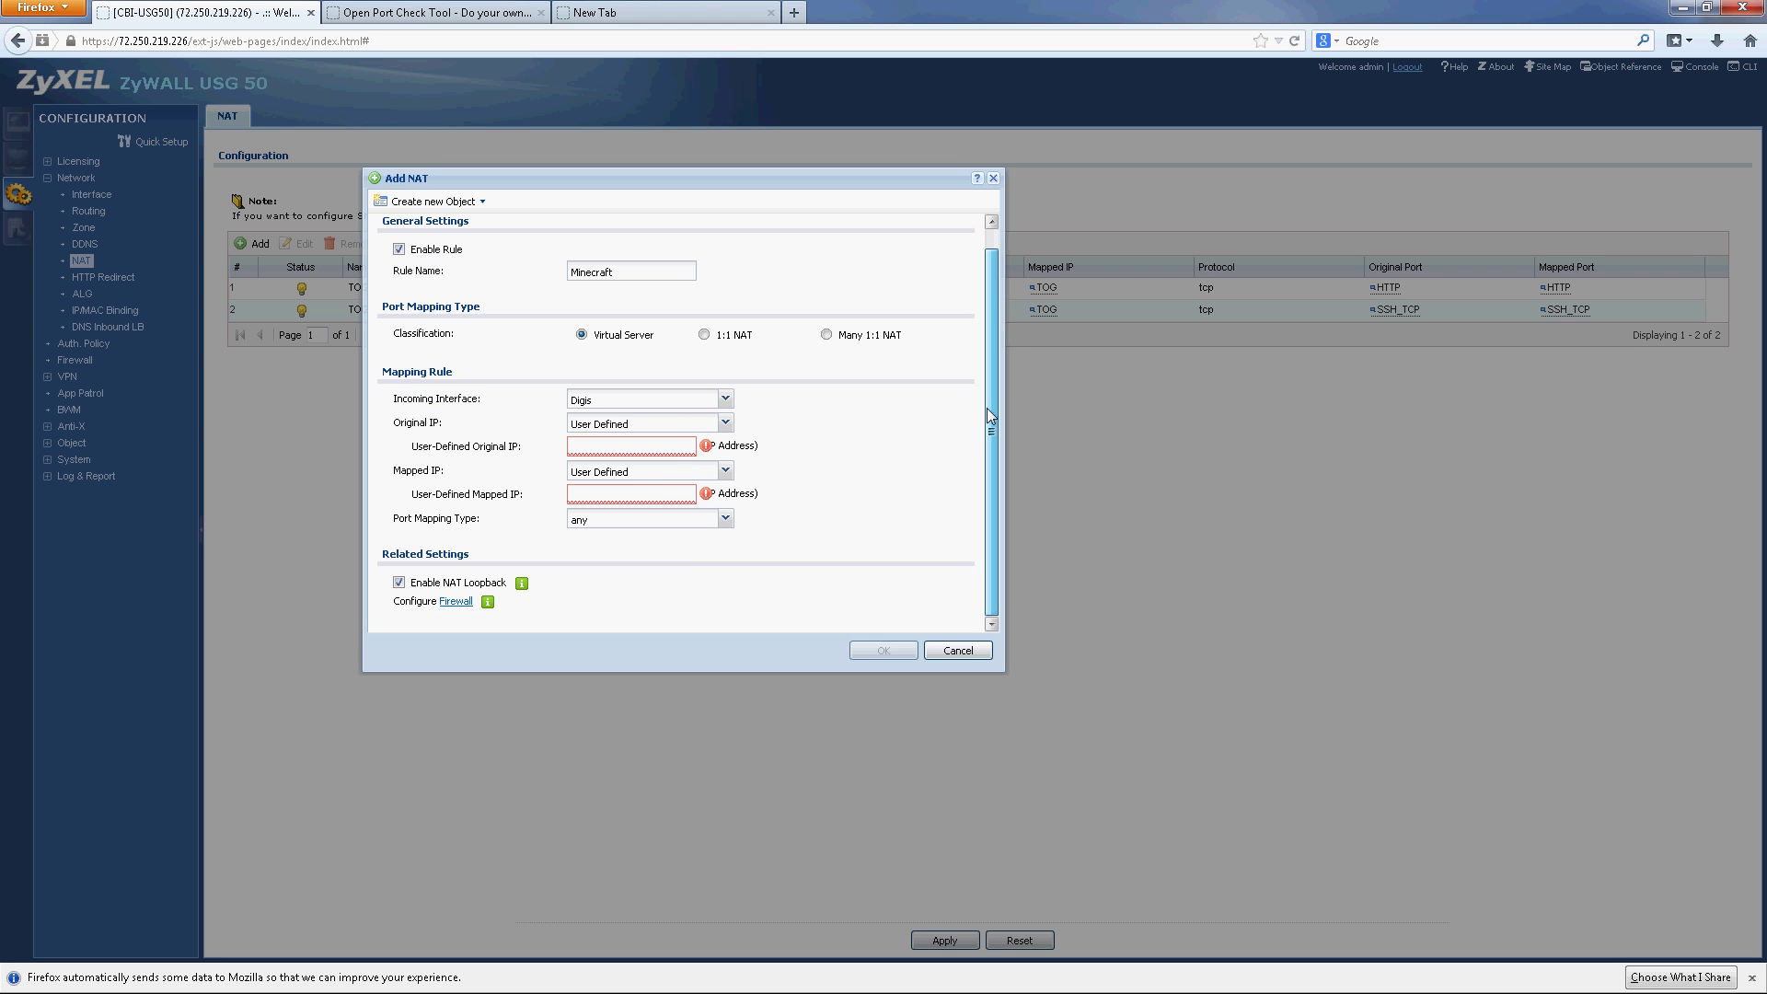
pyautogui.click(726, 402)
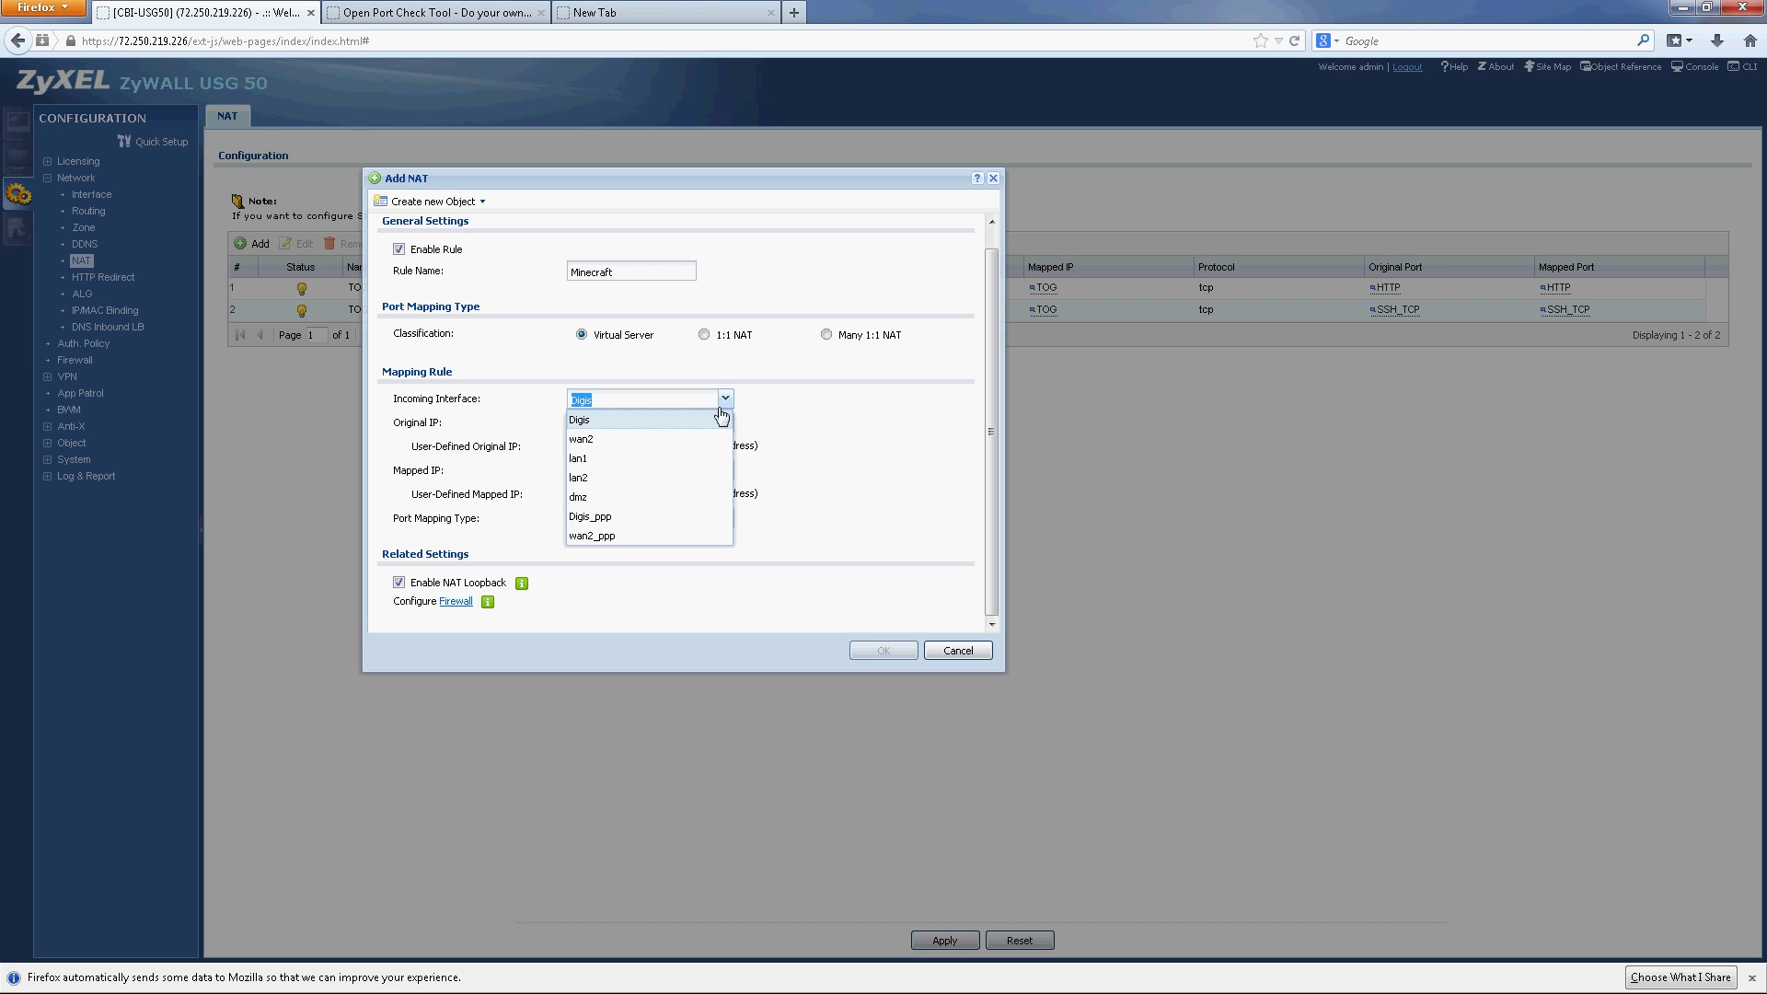
pyautogui.click(586, 421)
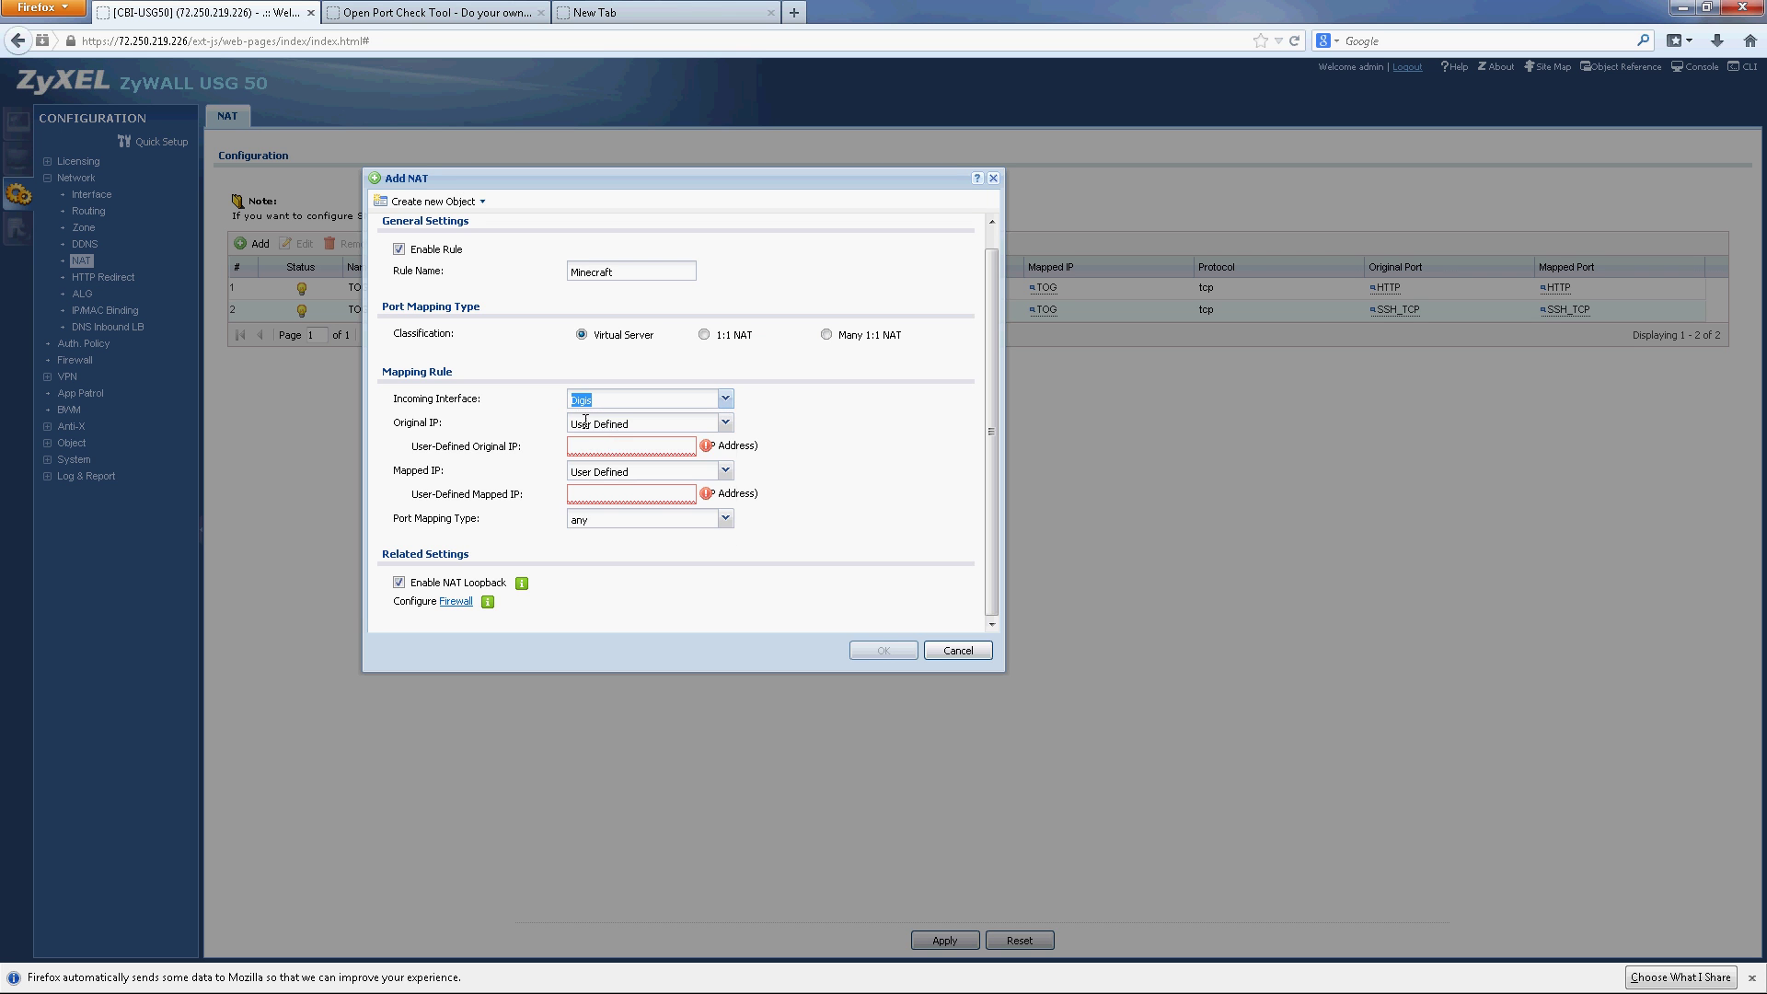
pyautogui.click(726, 423)
pyautogui.click(680, 451)
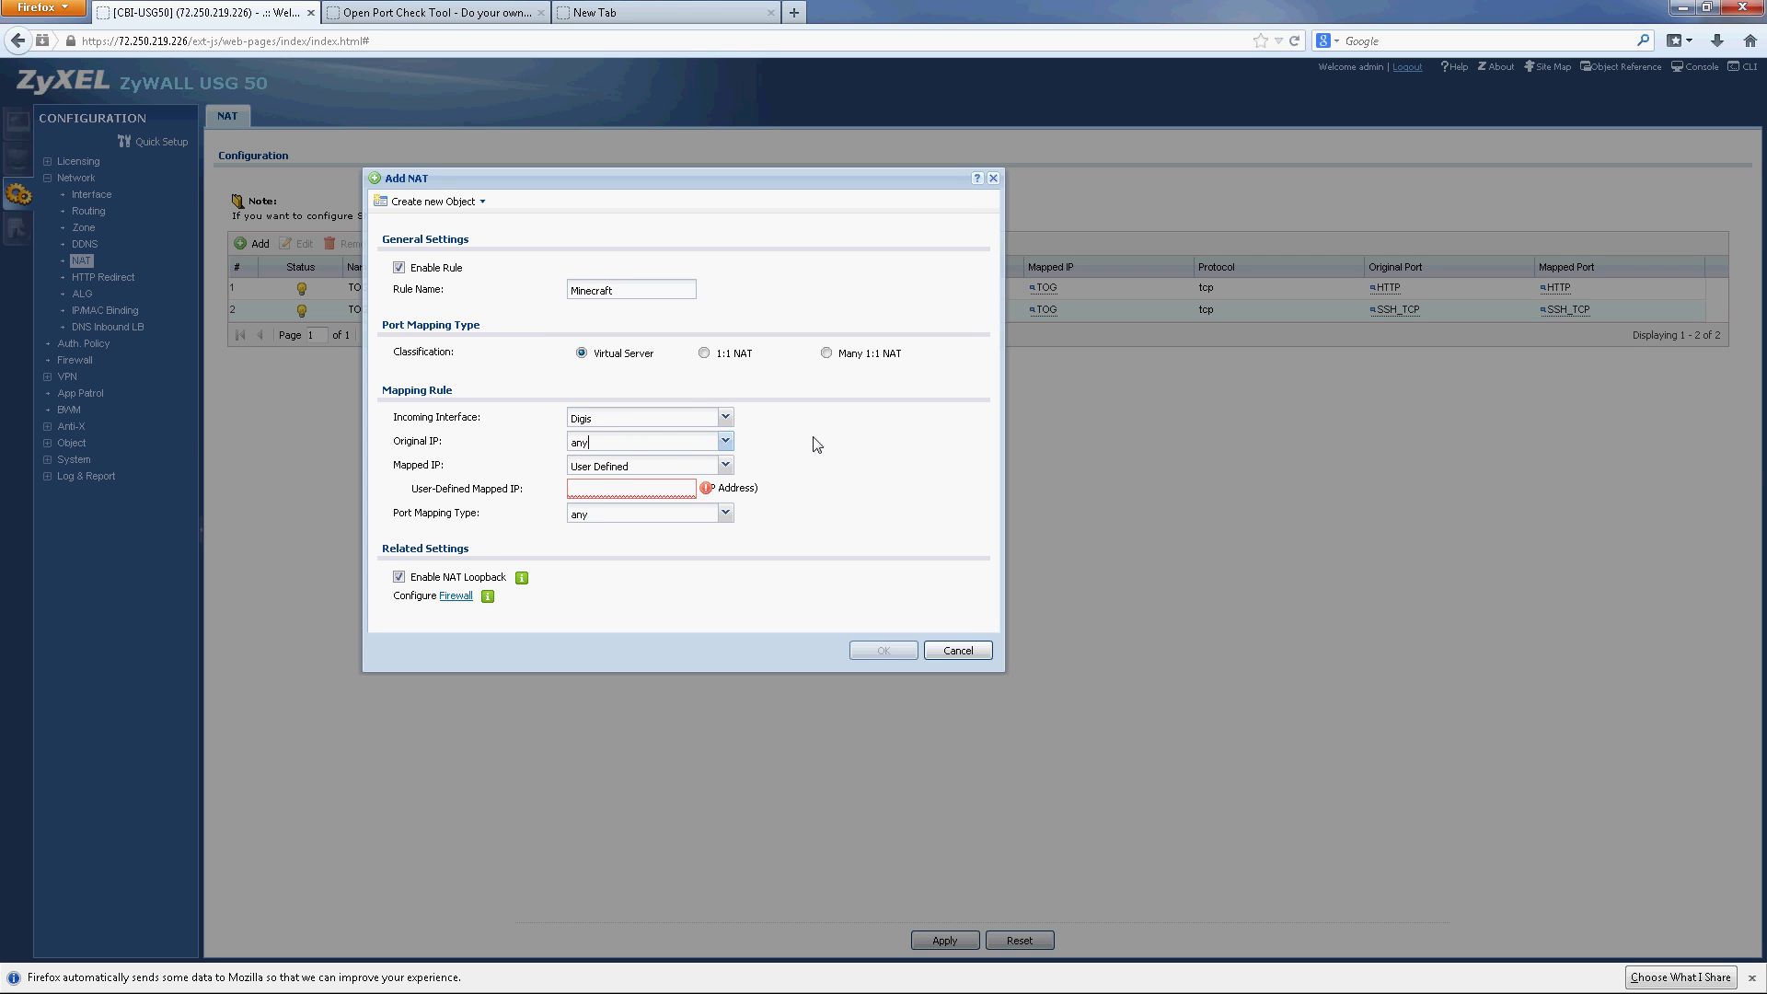
pyautogui.click(727, 467)
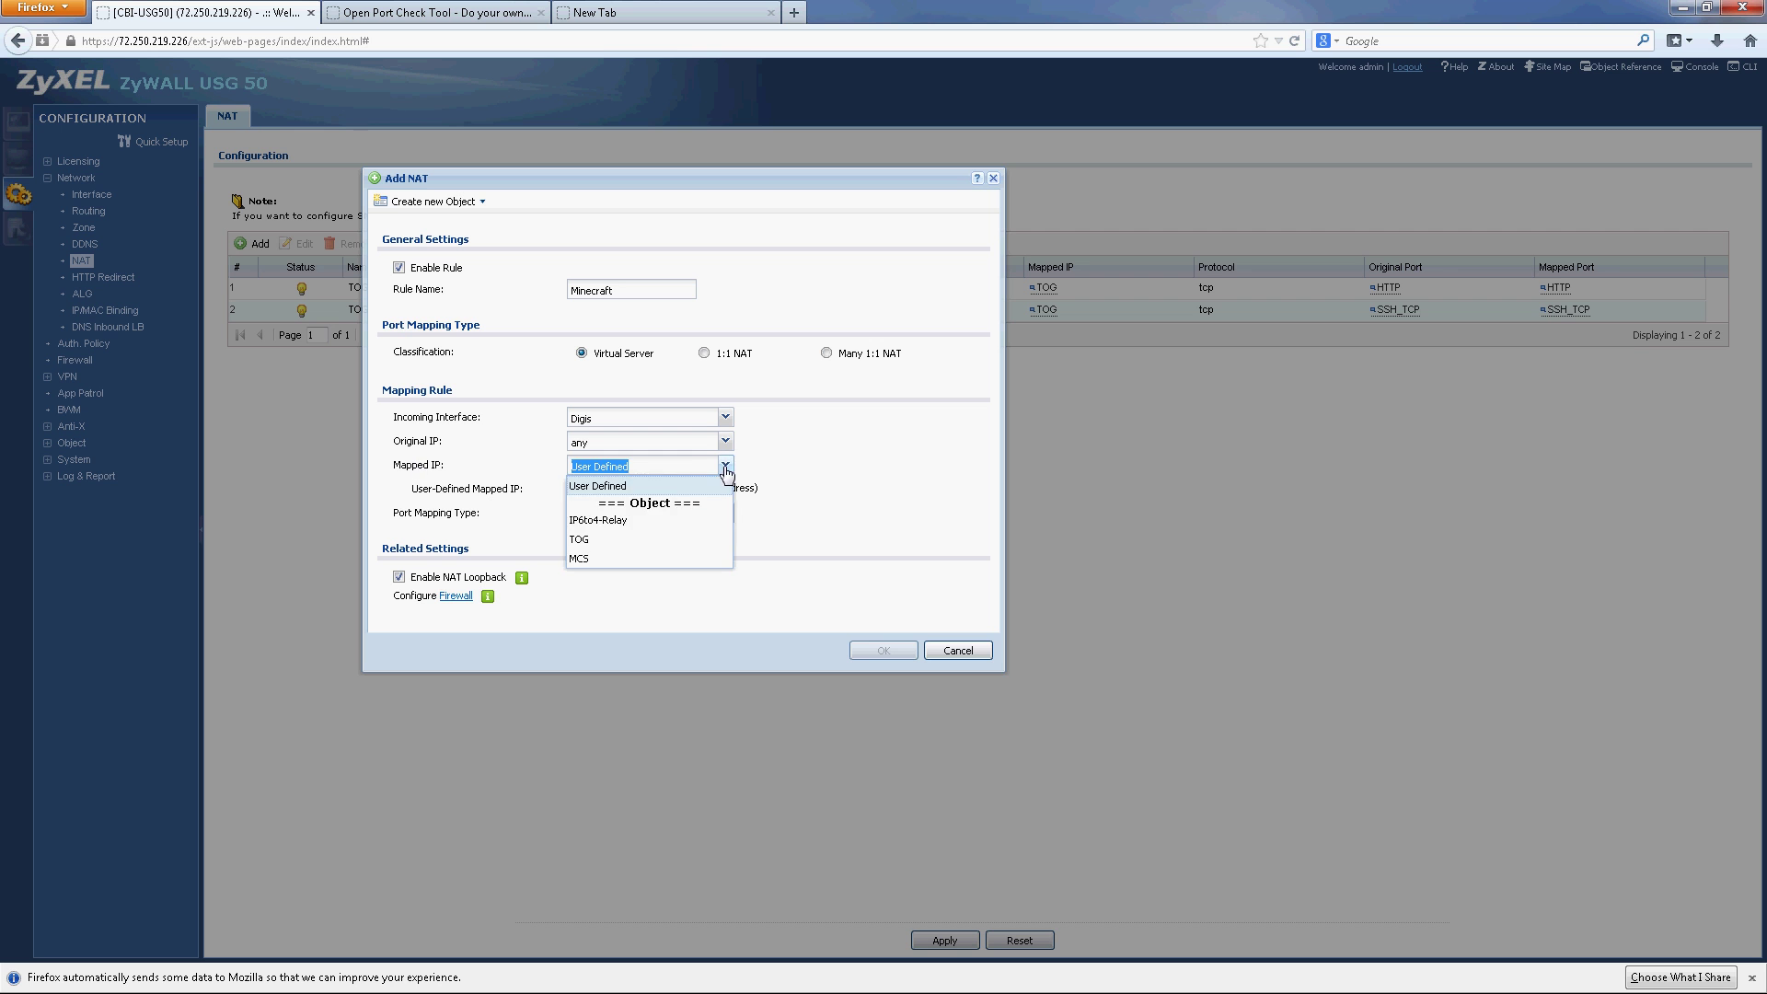
pyautogui.click(609, 558)
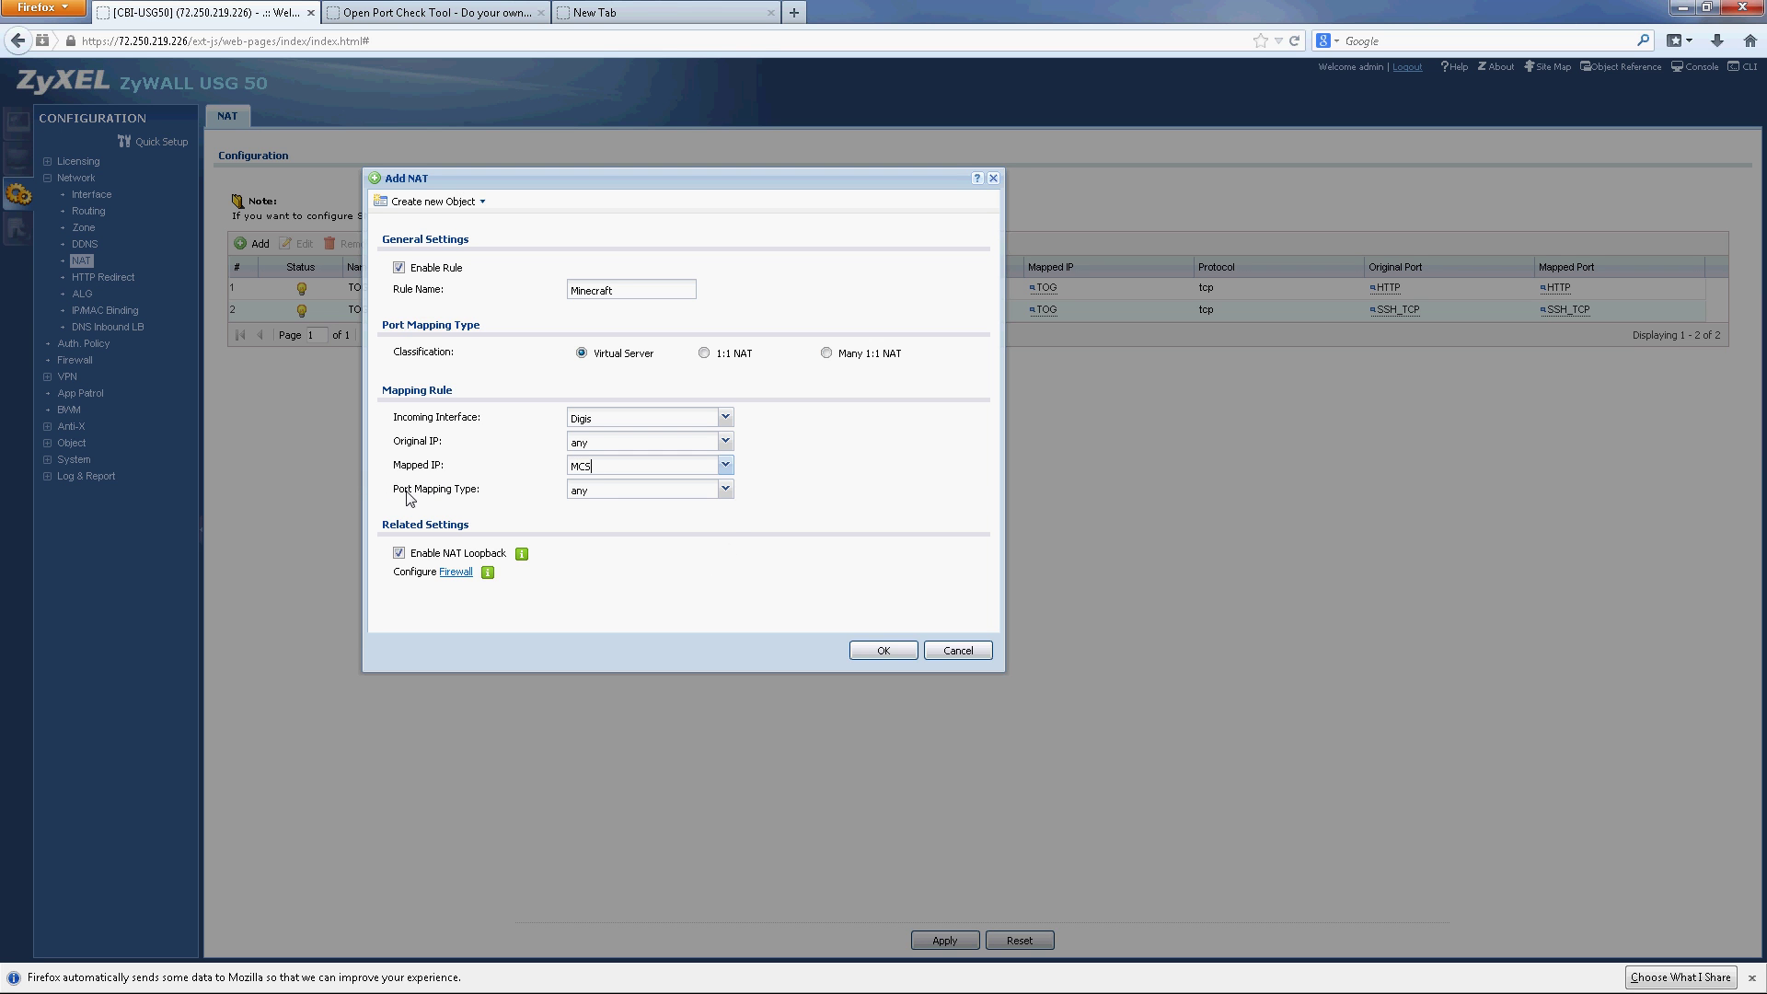
# Step: Map ports by service, Minecraft for original and mapped service, turn off NAT loopback, and save
pyautogui.click(725, 489)
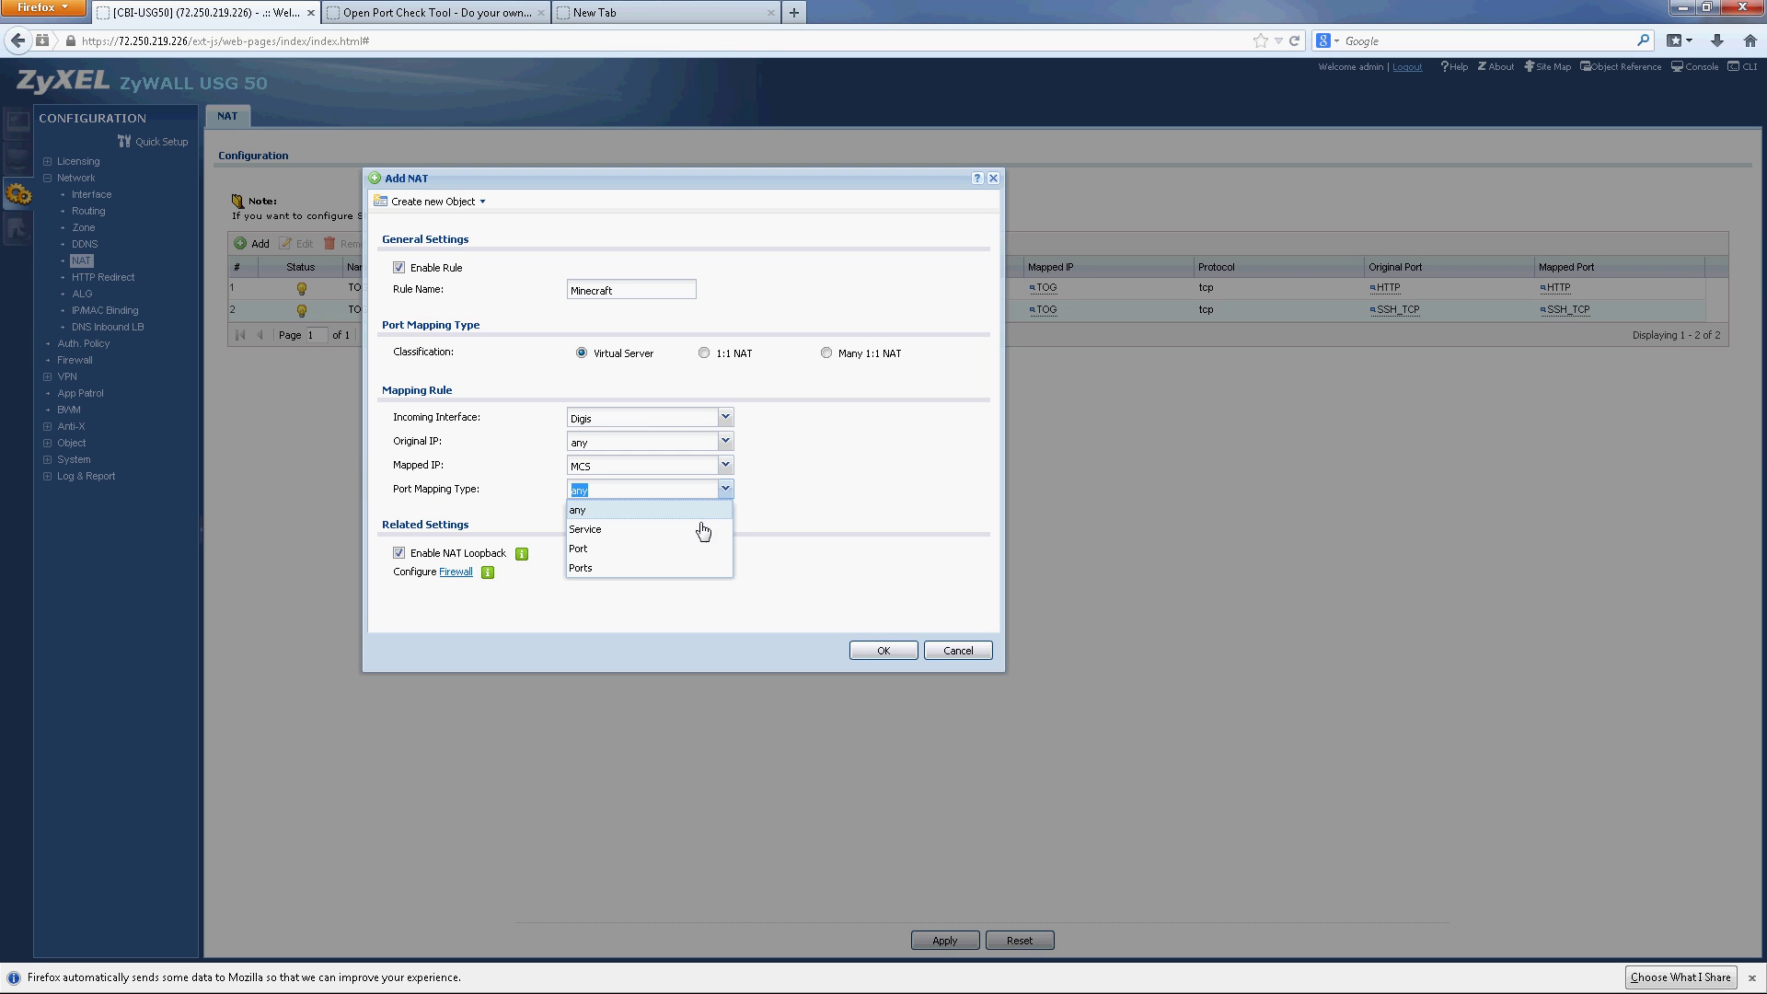
pyautogui.click(622, 532)
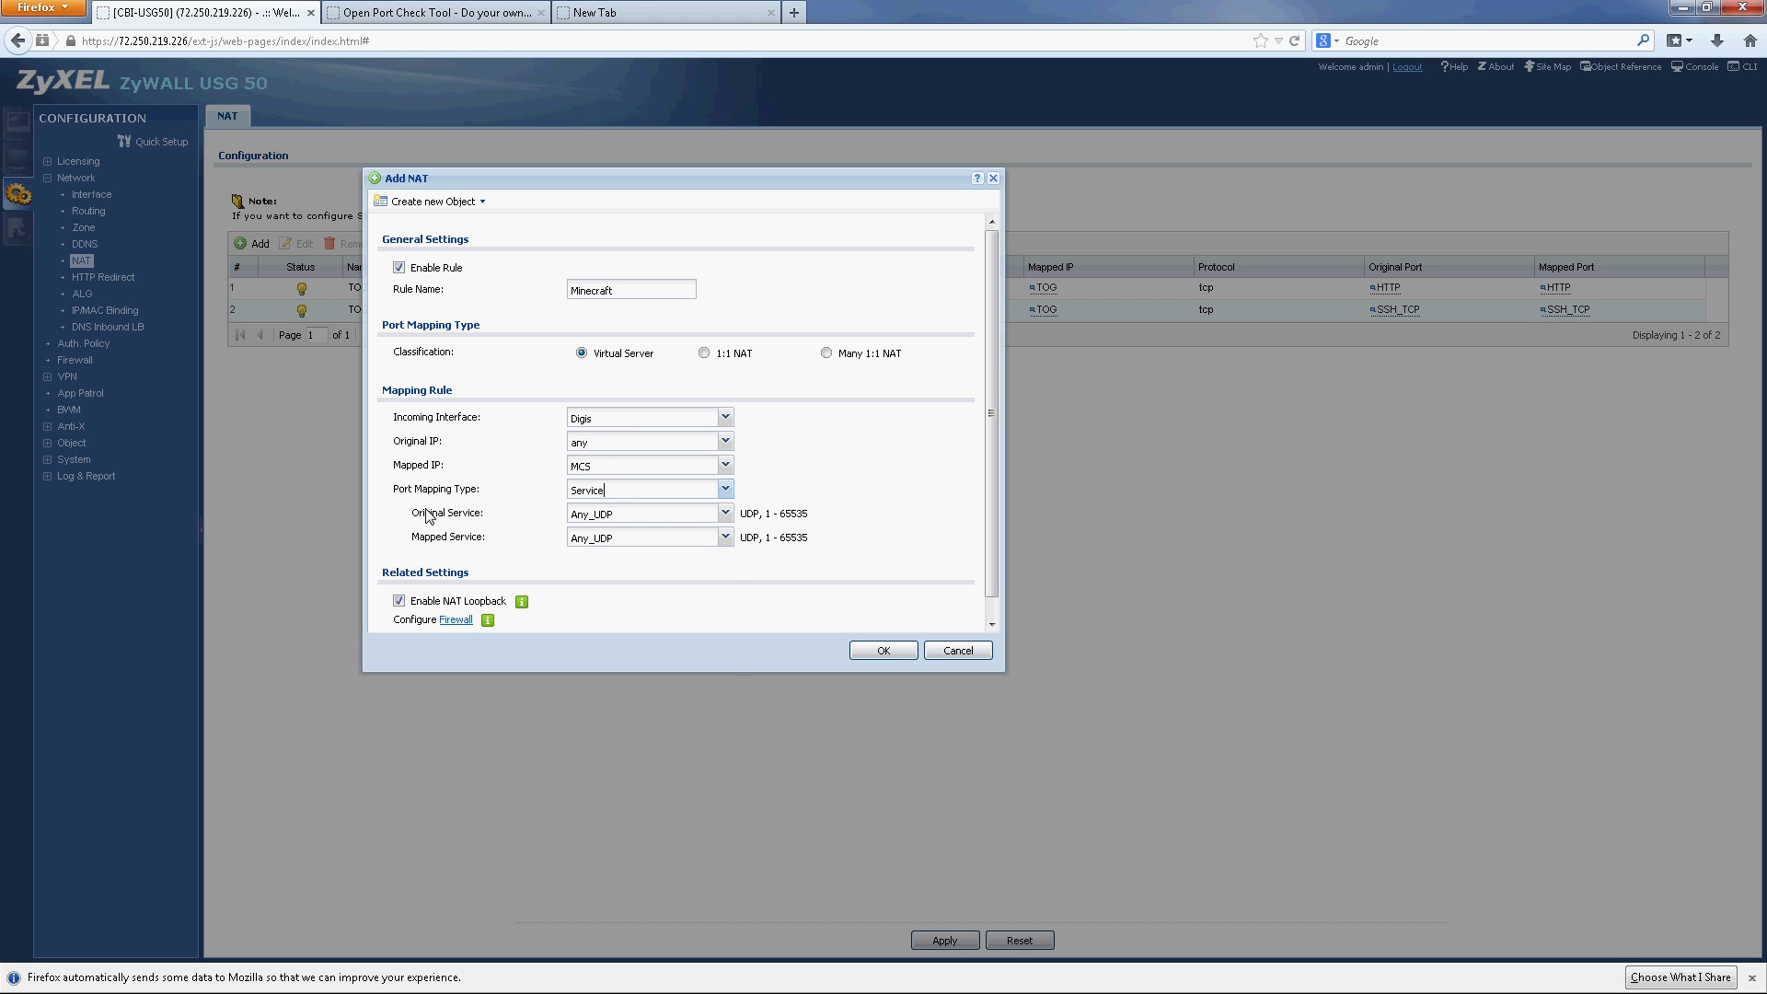
pyautogui.click(725, 513)
pyautogui.moveTo(727, 563); pyautogui.dragTo(726, 785)
pyautogui.click(626, 790)
pyautogui.click(725, 539)
pyautogui.moveTo(730, 554); pyautogui.dragTo(731, 809)
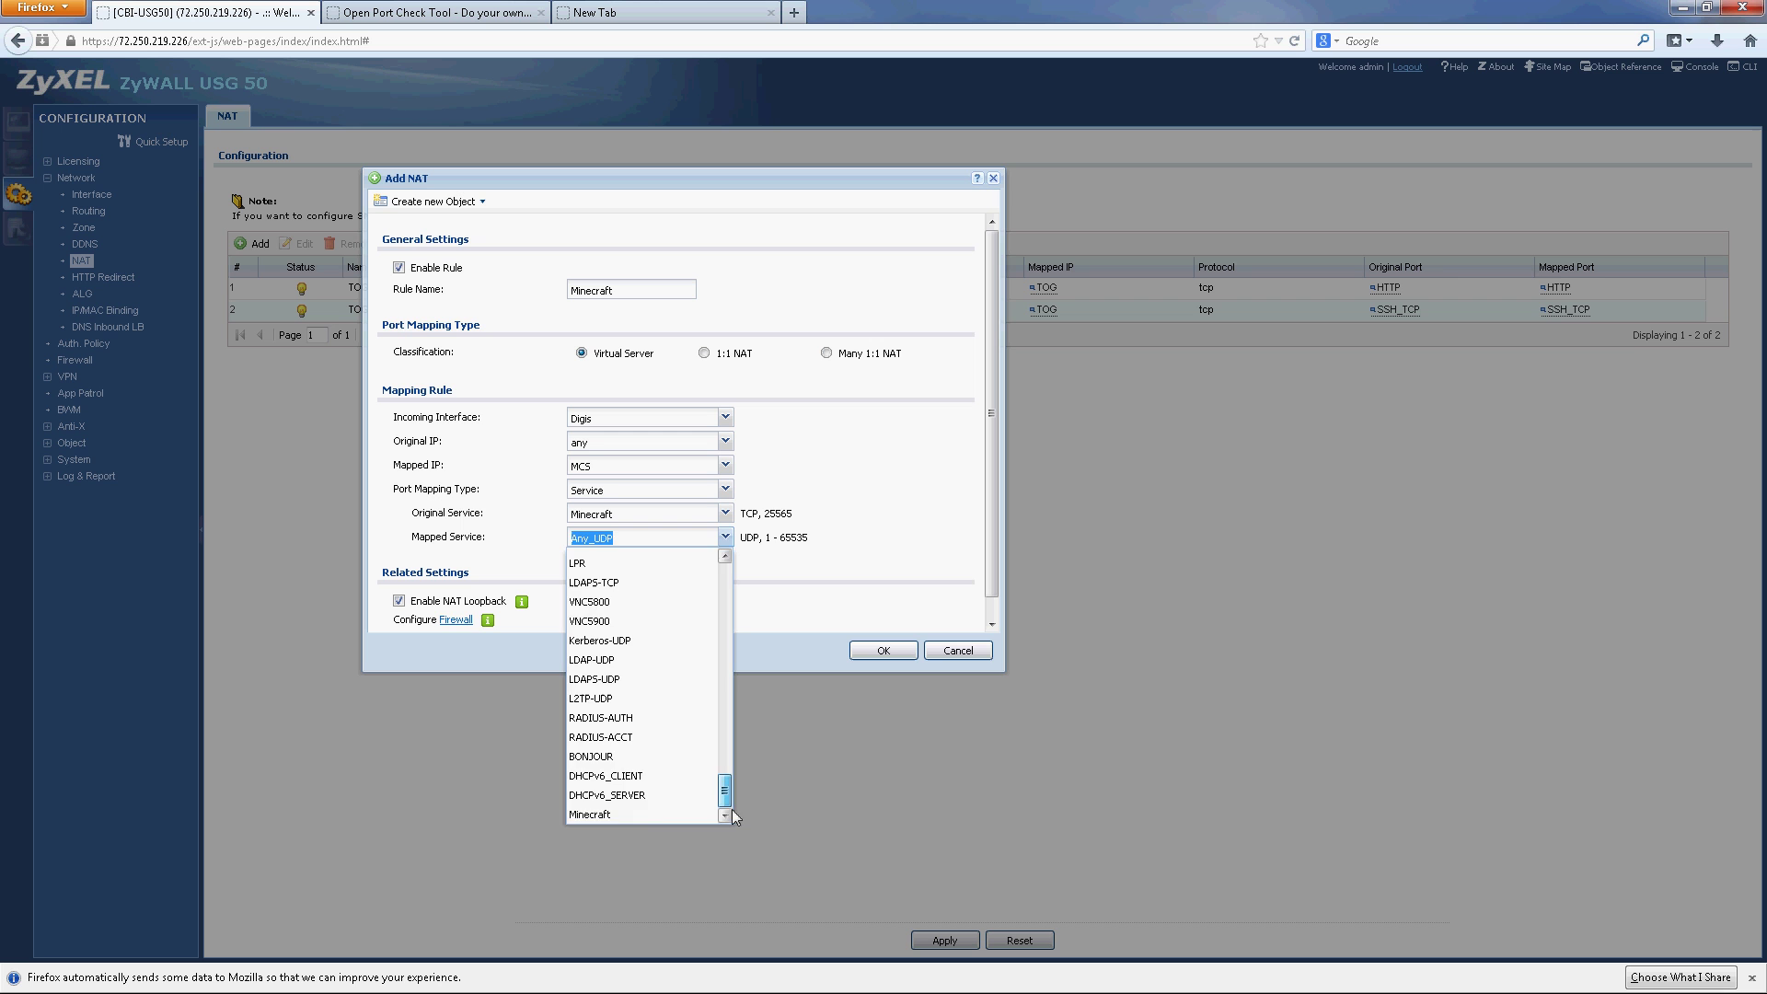
pyautogui.click(609, 816)
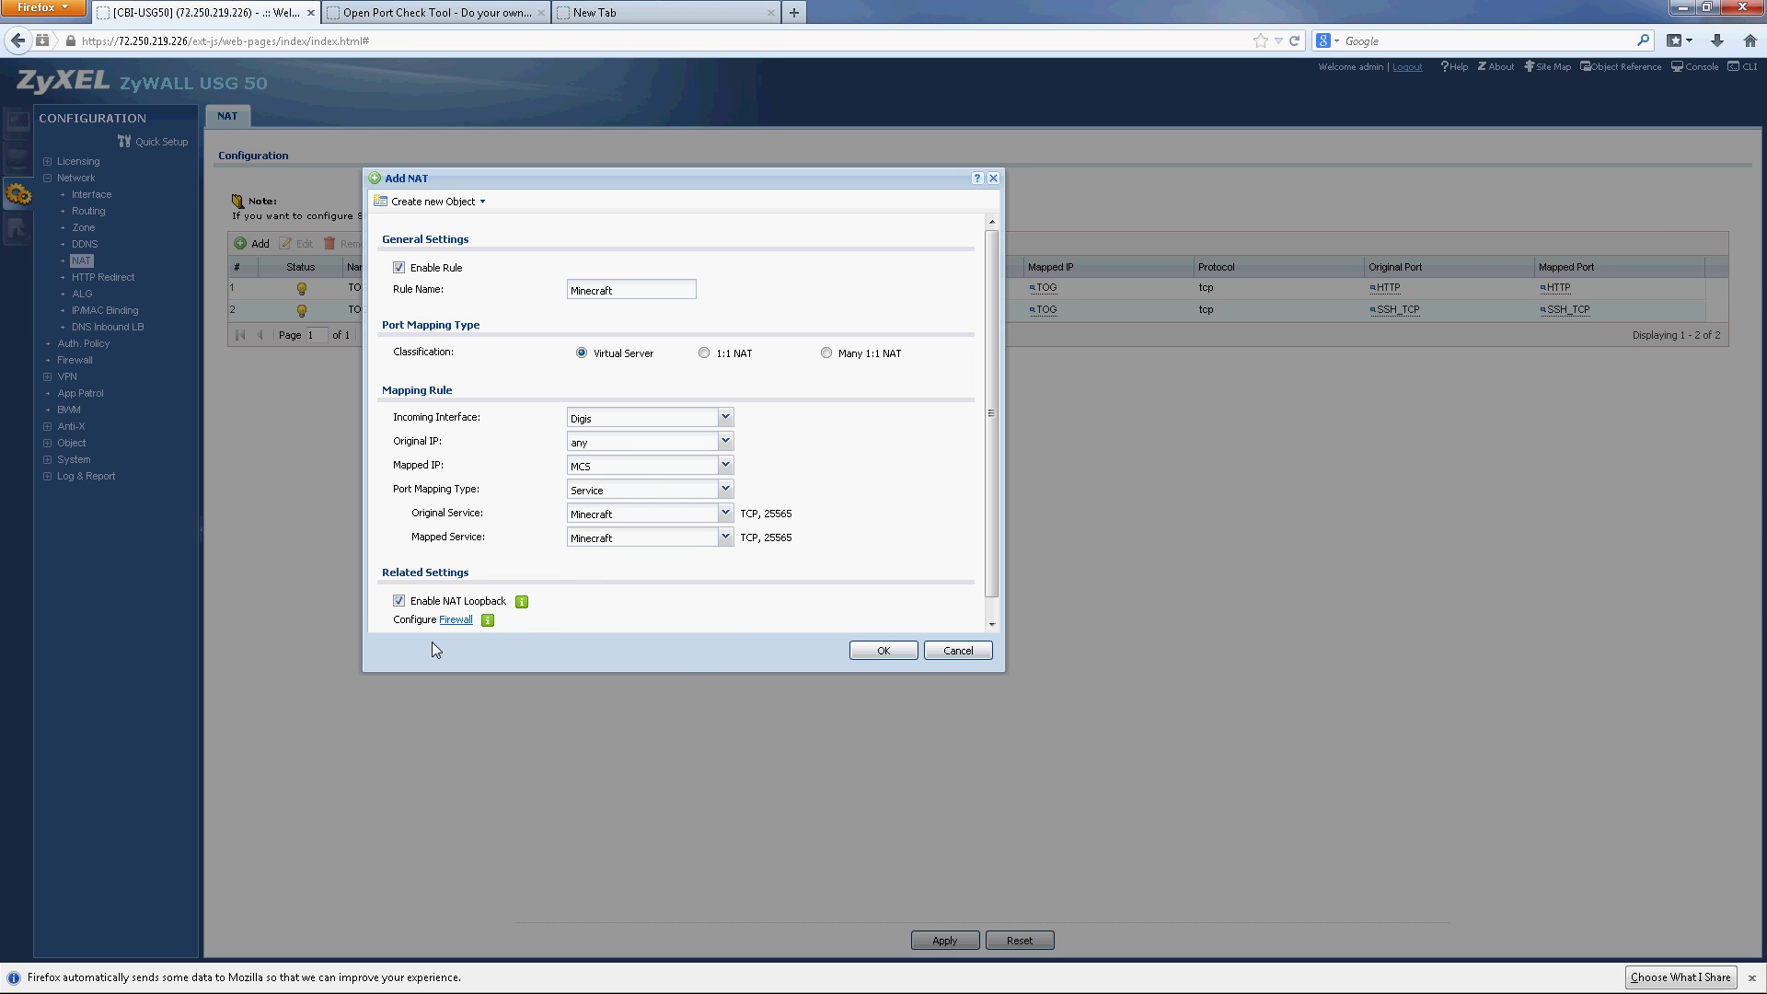
pyautogui.click(399, 601)
pyautogui.click(883, 651)
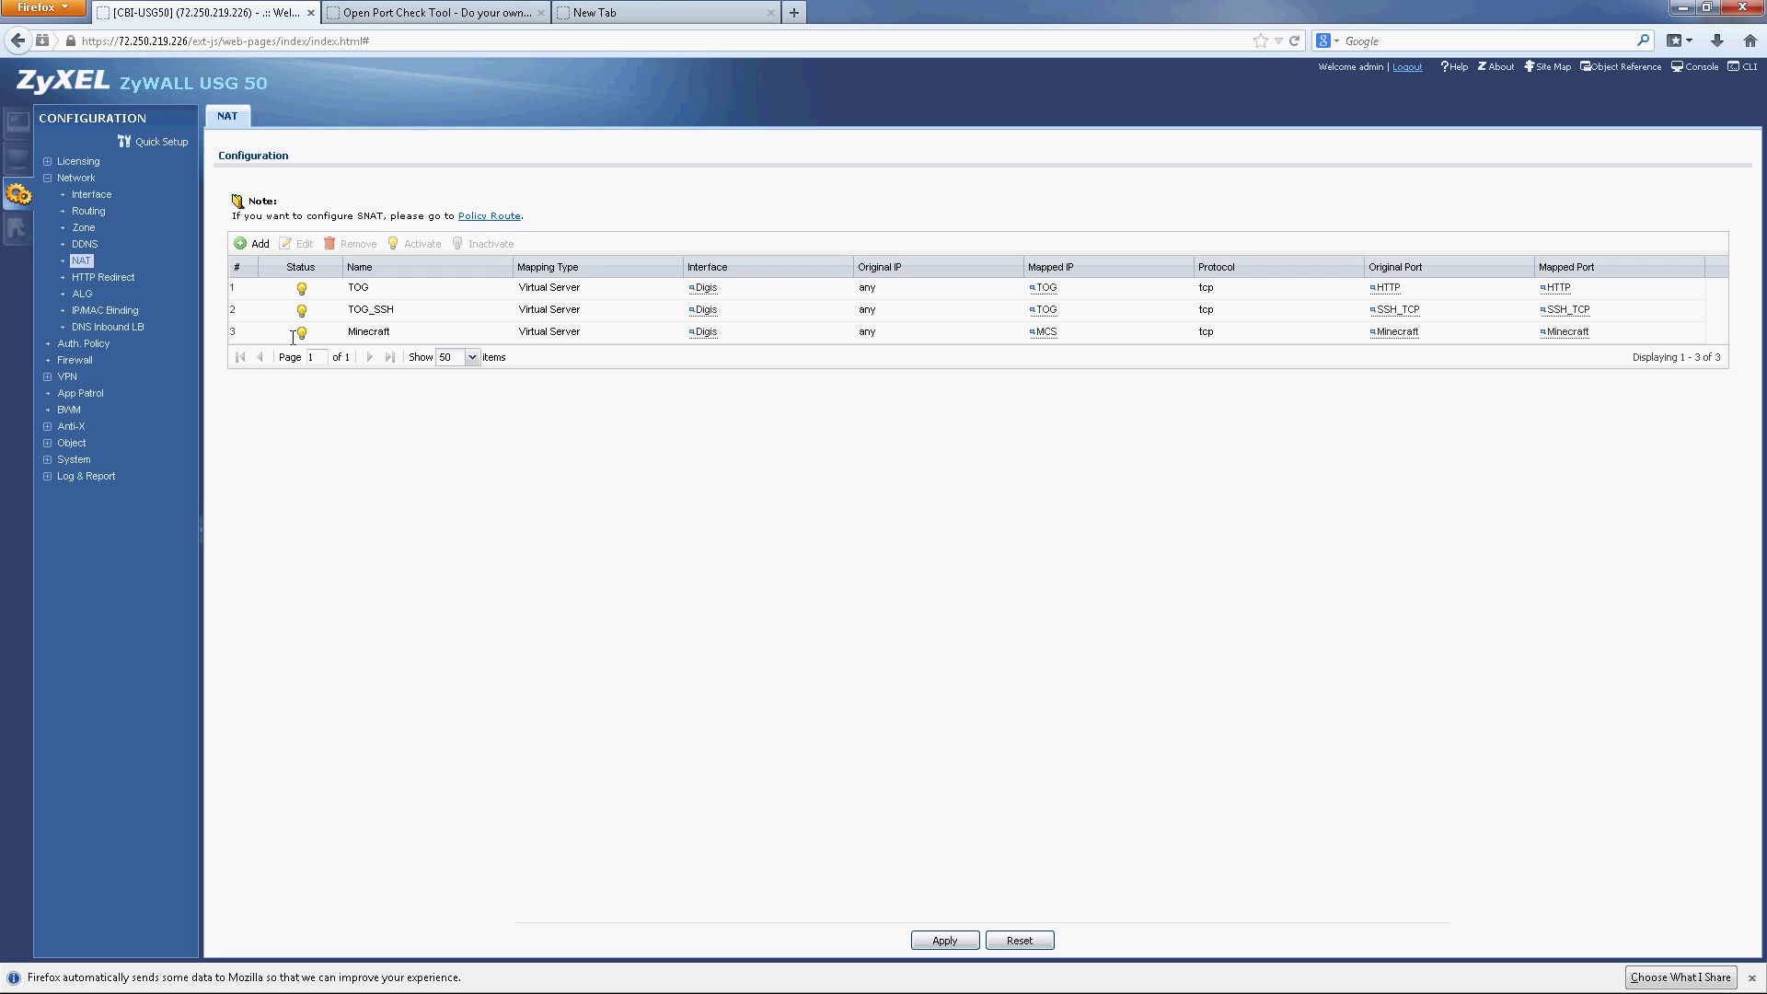
# Step: On CanYouSeeMe.org, check whether port 25565 is open
pyautogui.click(405, 18)
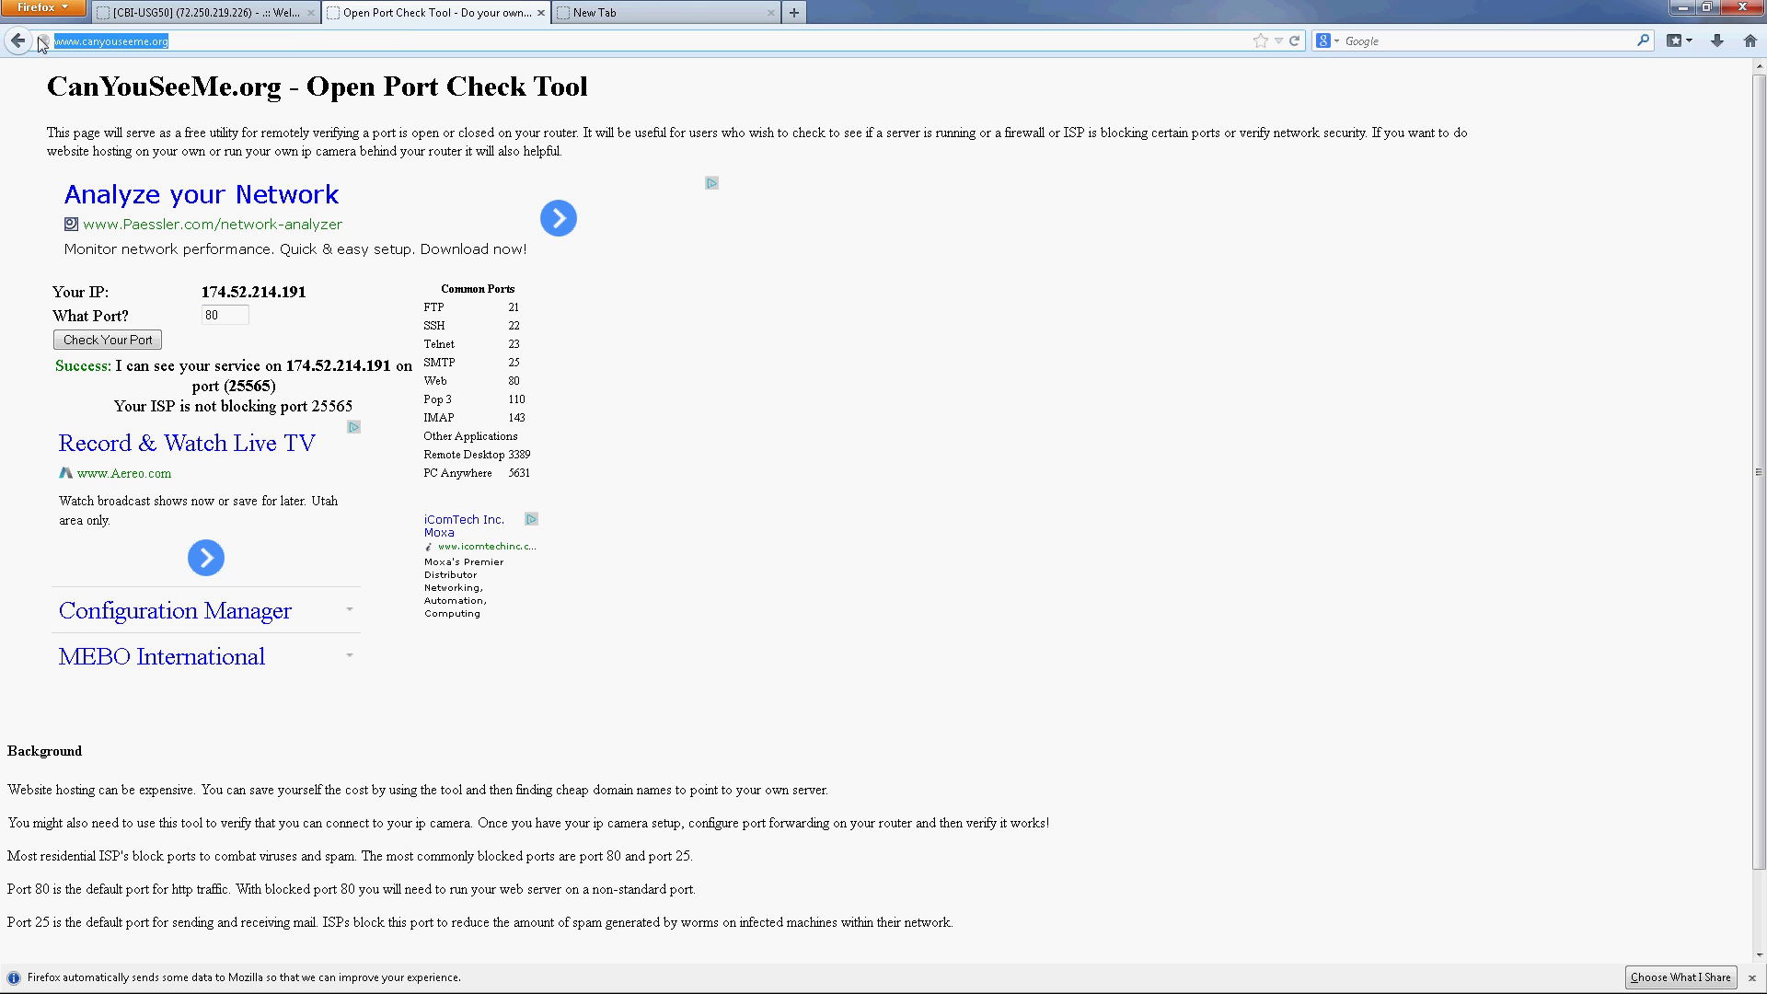
pyautogui.click(71, 41)
pyautogui.click(294, 76)
pyautogui.click(208, 318)
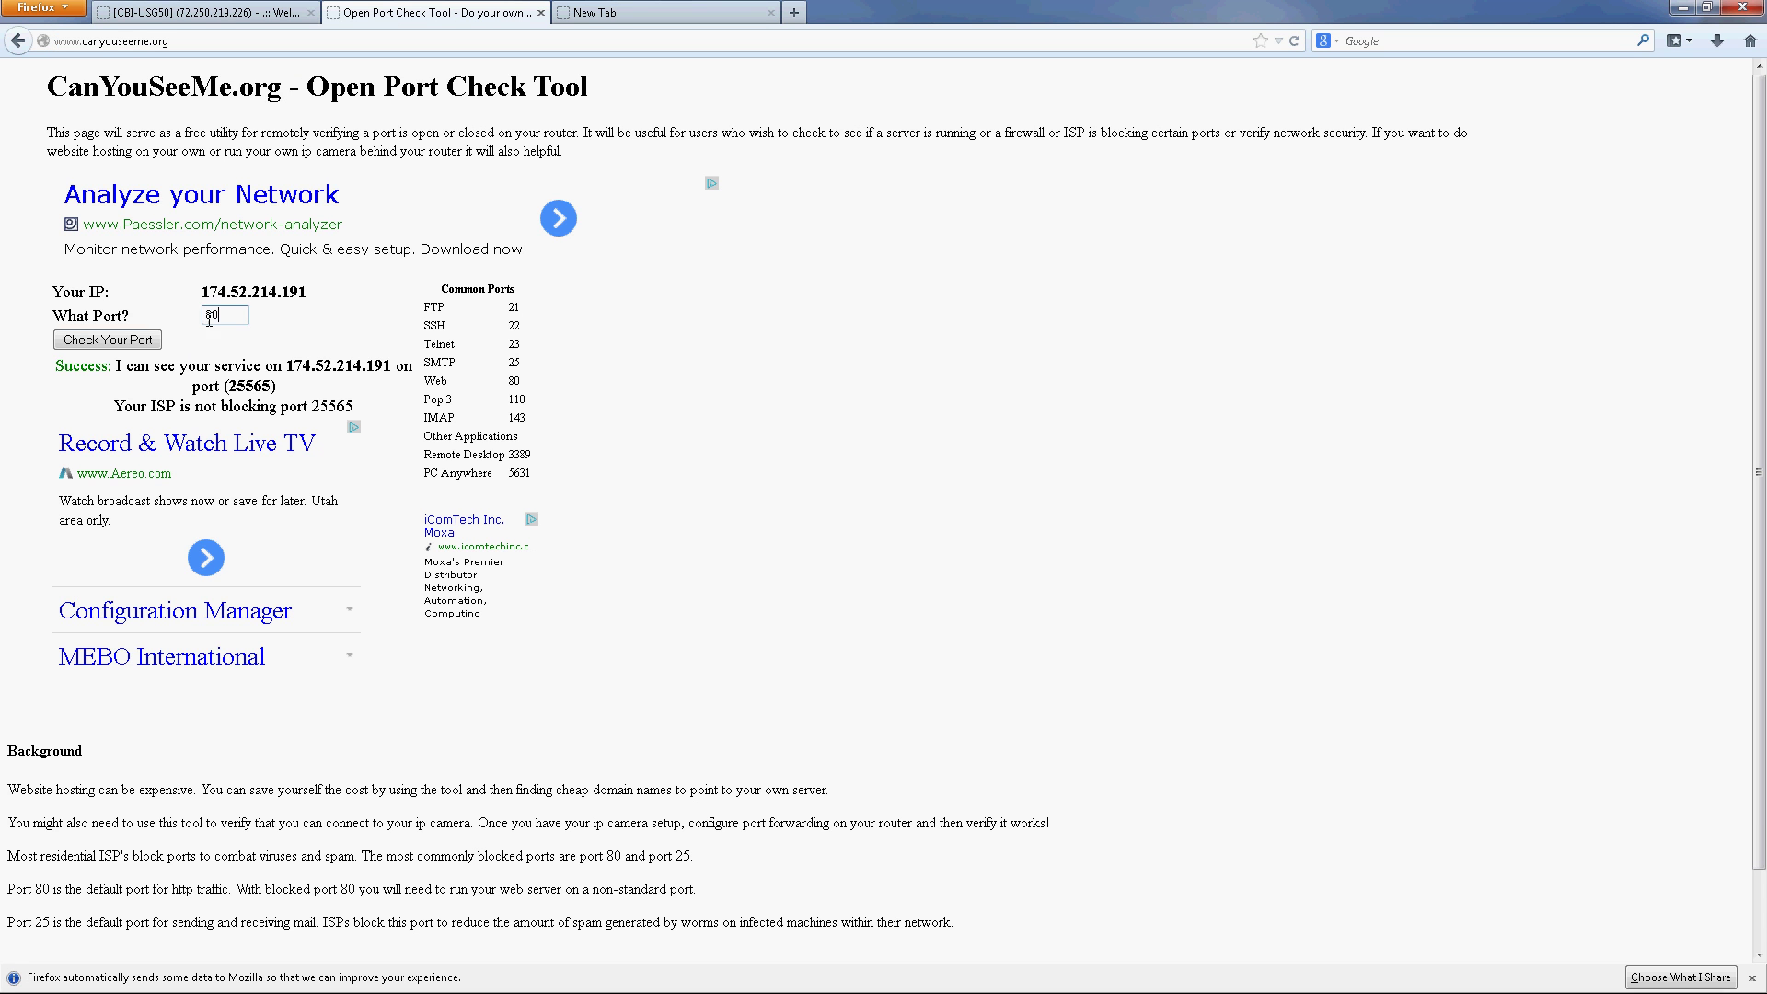
pyautogui.press('BackSpace')
pyautogui.press('BackSpace')
pyautogui.write('25565')
pyautogui.click(108, 341)
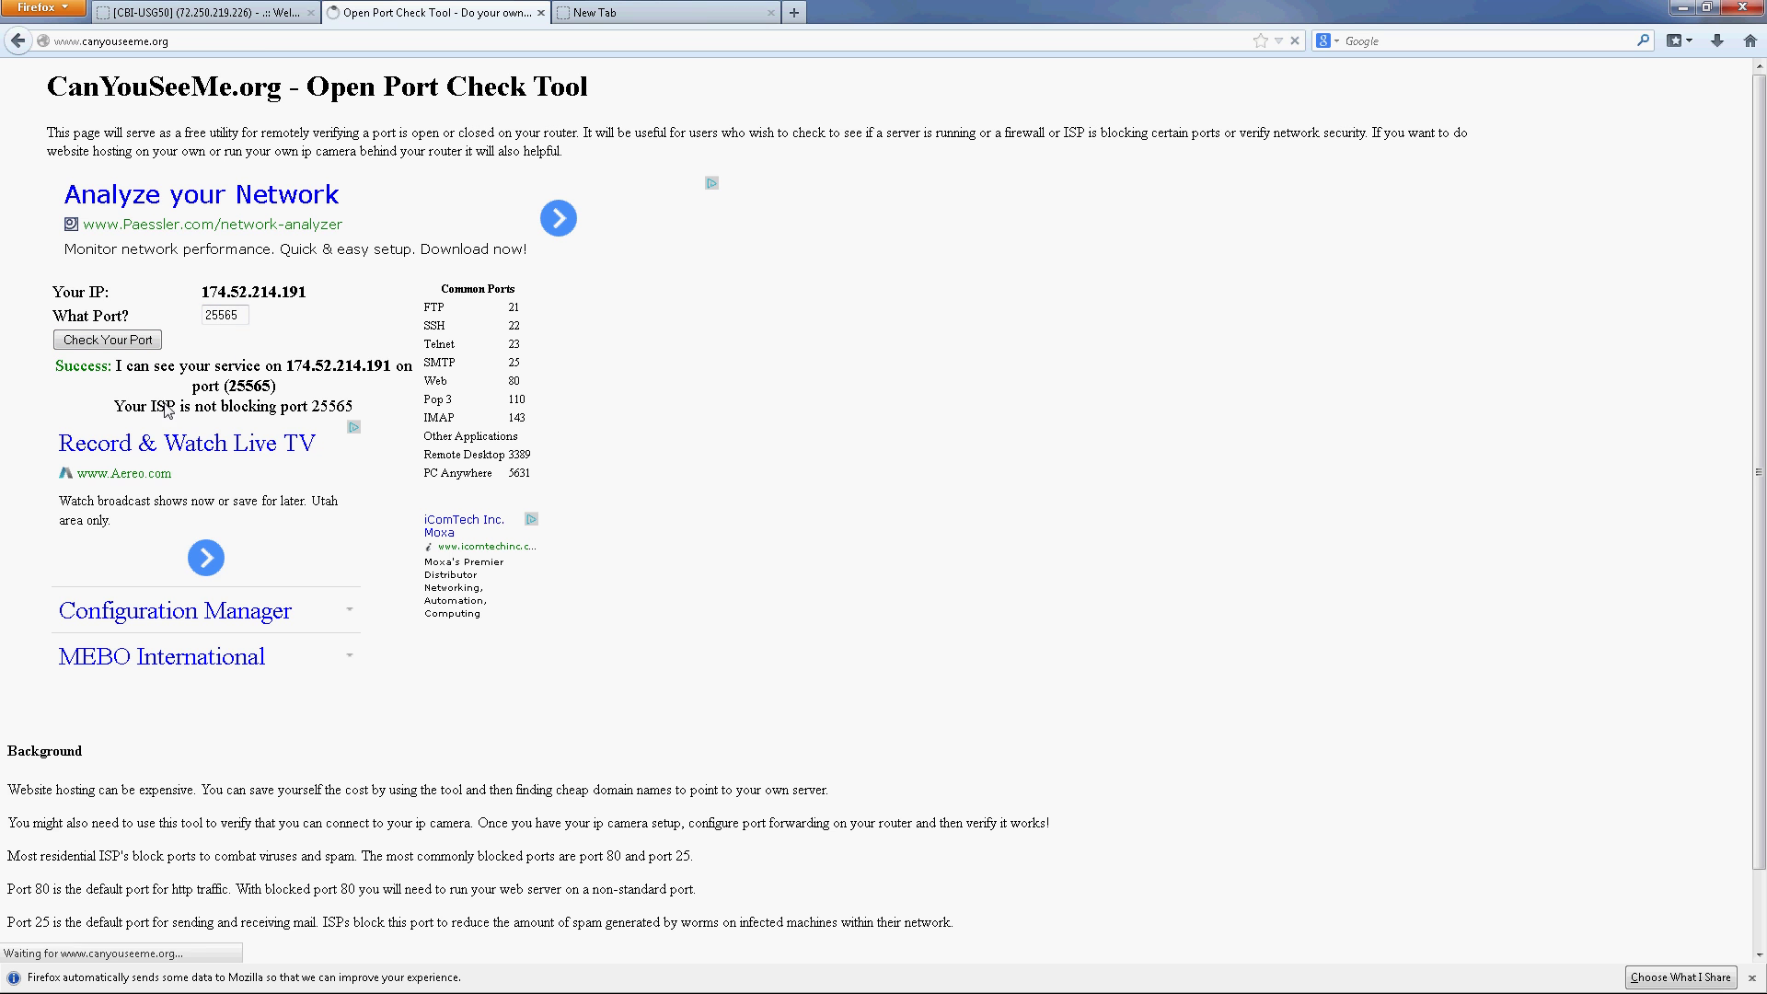